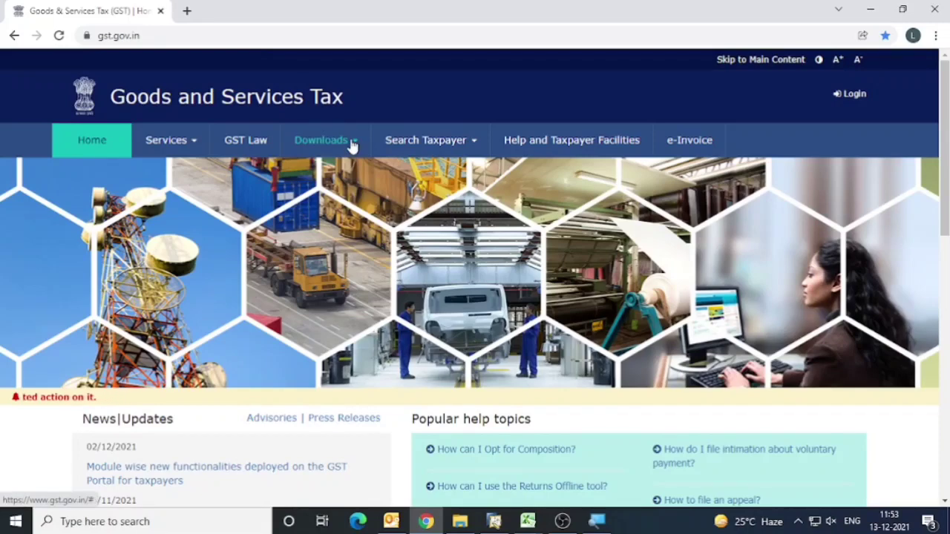
Open the Returns Offline Tool download page from the GST portal's offline tools.
click(351, 144)
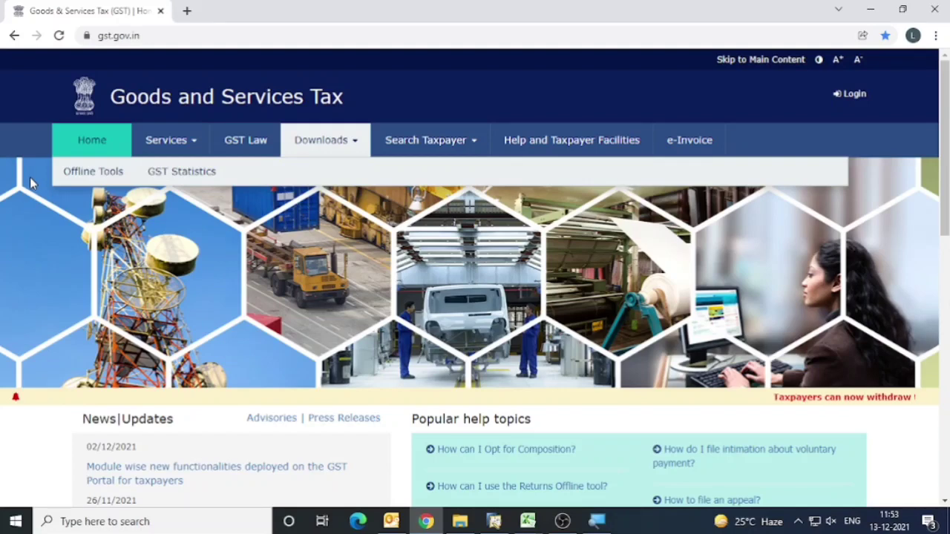
mouse_move(119, 176)
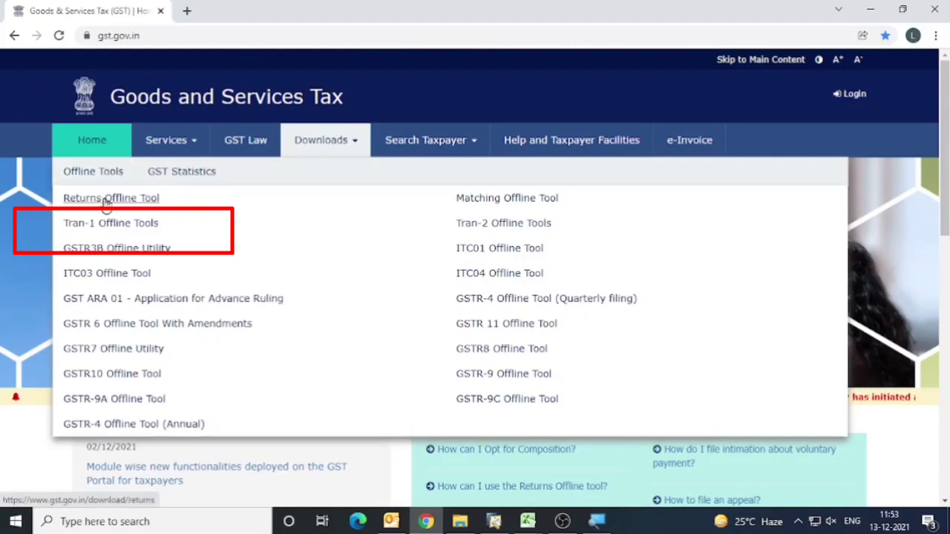
click(108, 200)
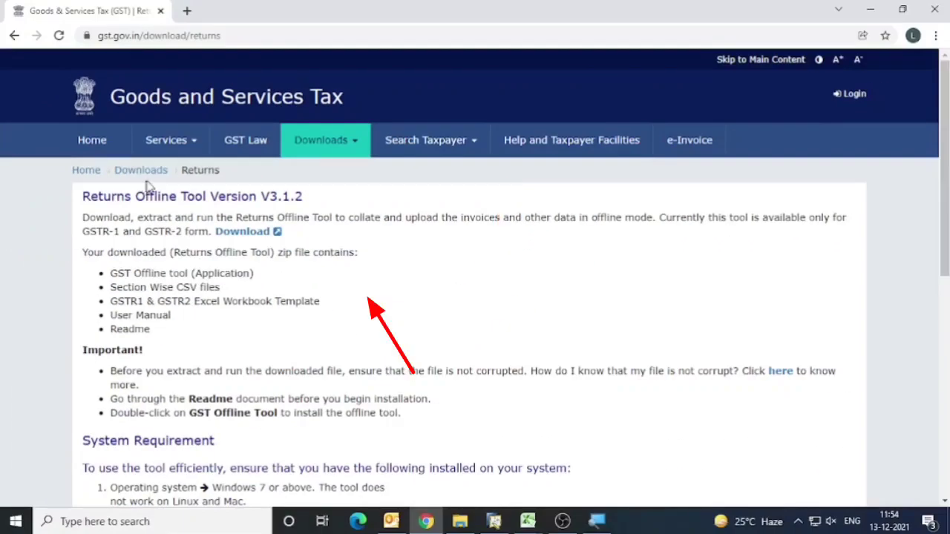
Download the Returns Offline Tool and save it to the Desktop as the zip file gst_offline_tool.
click(243, 233)
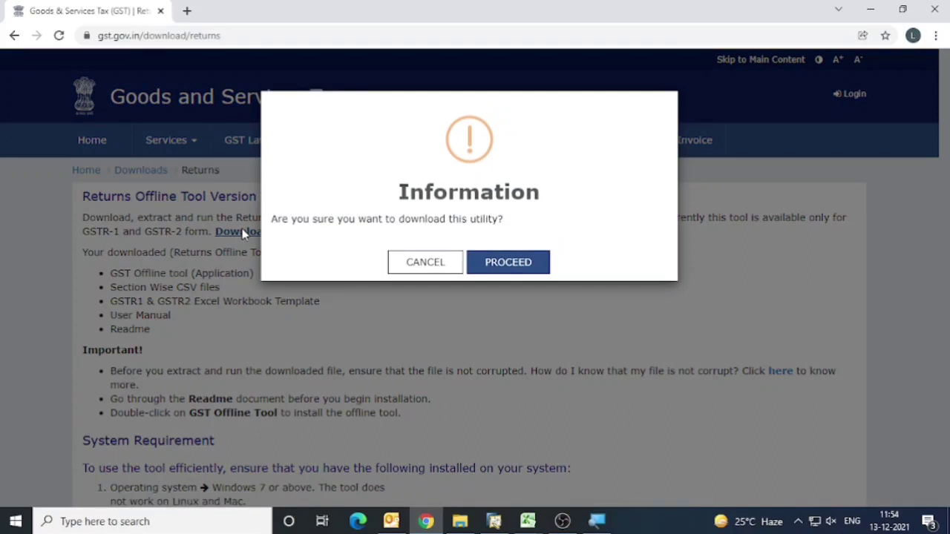
click(510, 263)
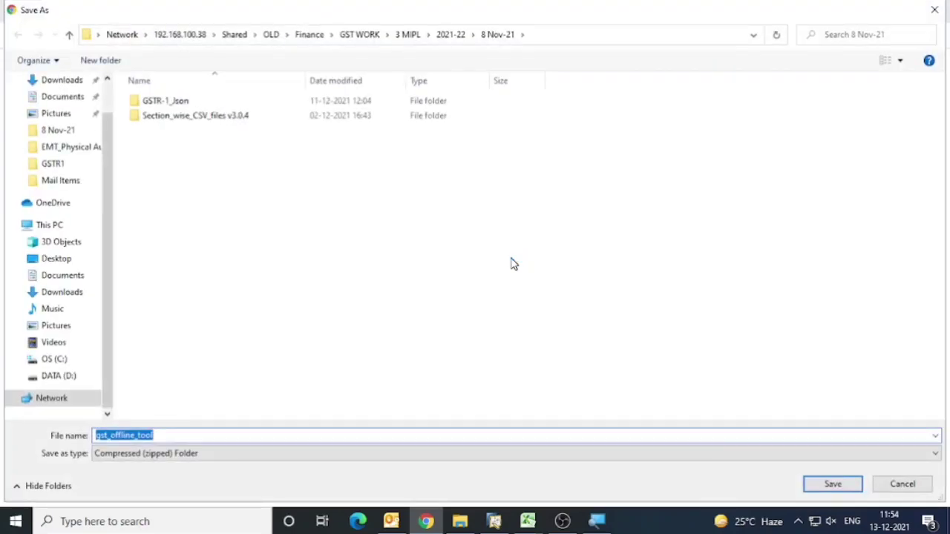
click(107, 94)
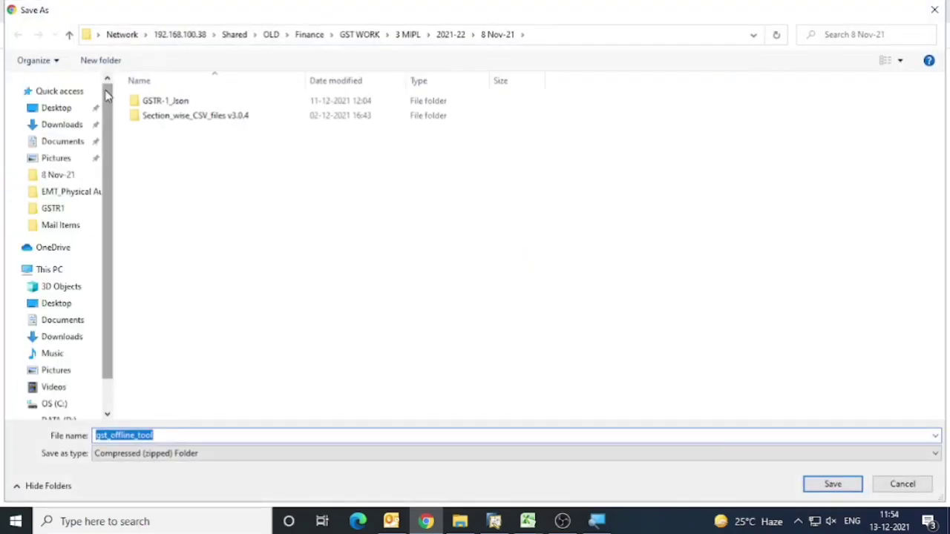
click(48, 109)
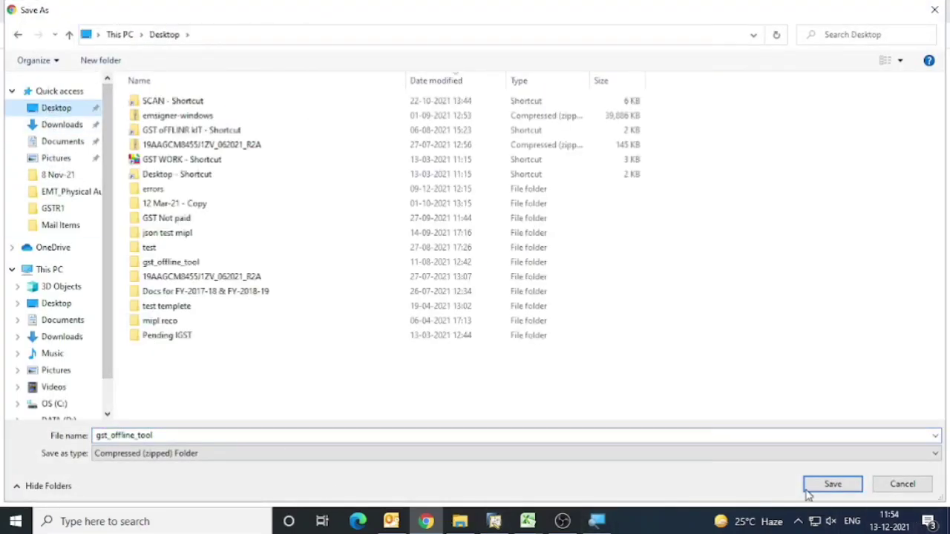
click(827, 489)
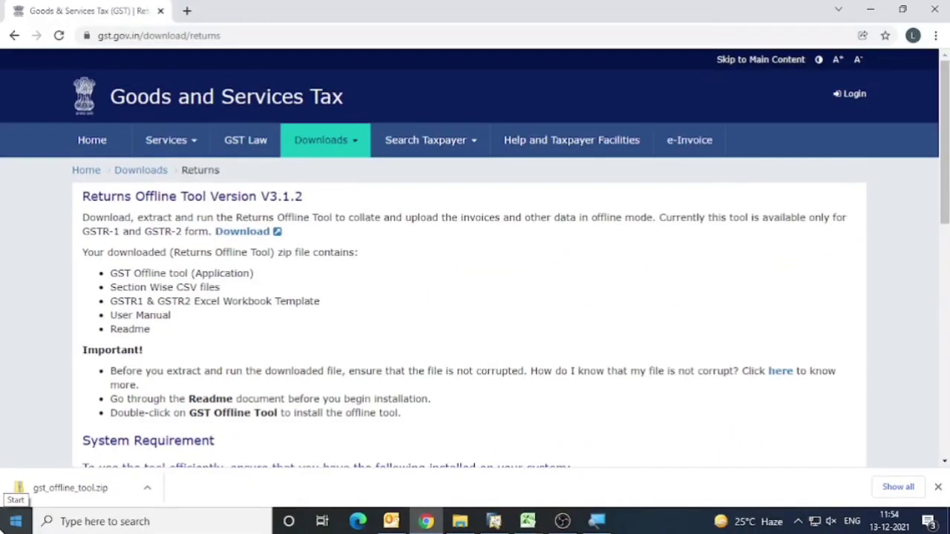
Try to extract the downloaded gst_offline_tool archive with 7-Zip into its own gst_offline_tool folder on the Desktop.
click(148, 487)
click(182, 441)
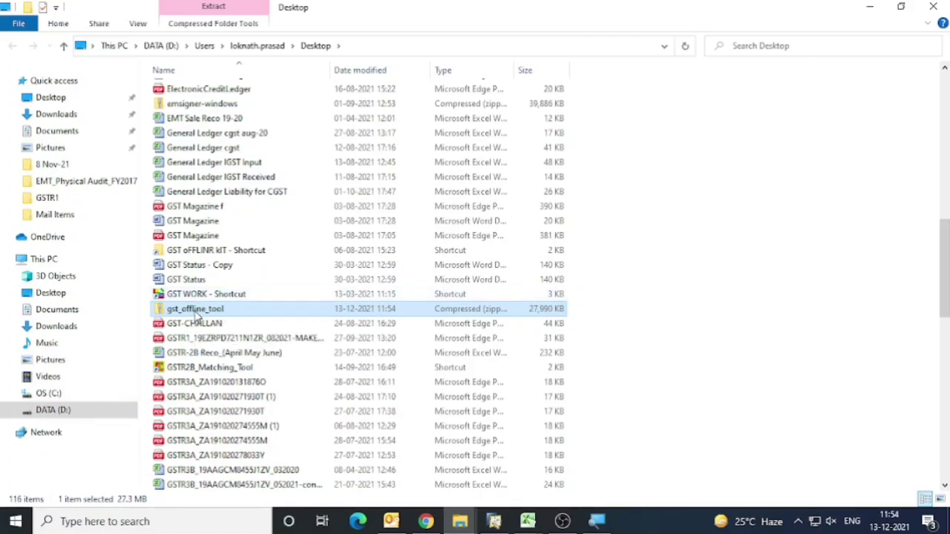
right_click(196, 314)
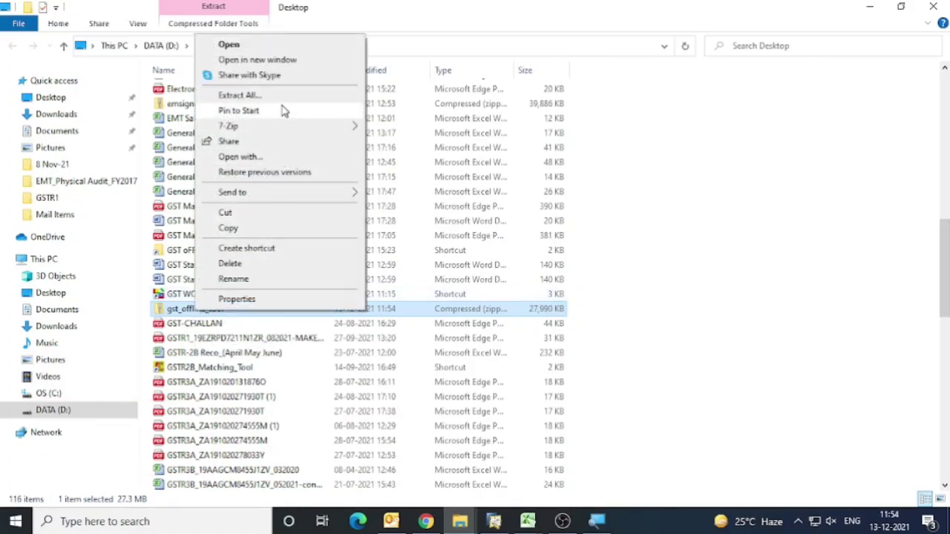
mouse_move(284, 126)
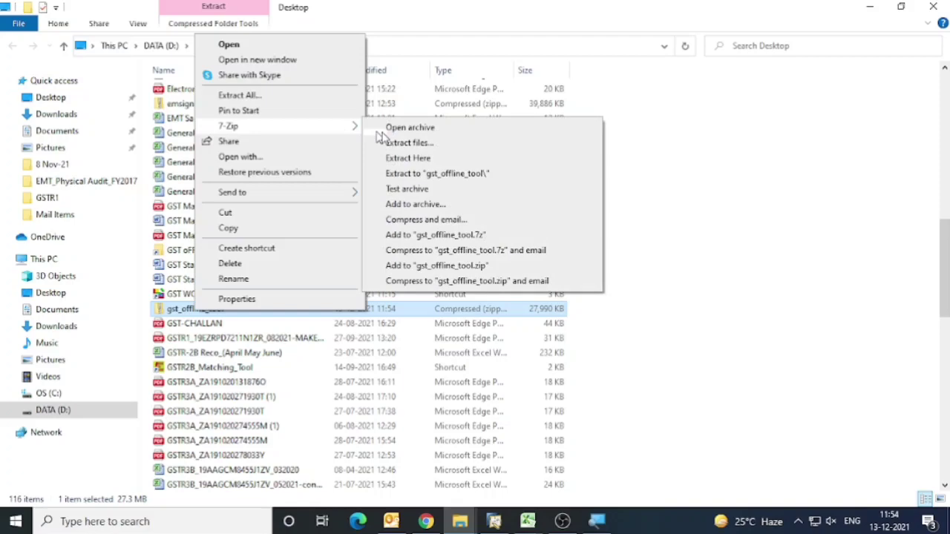
click(466, 175)
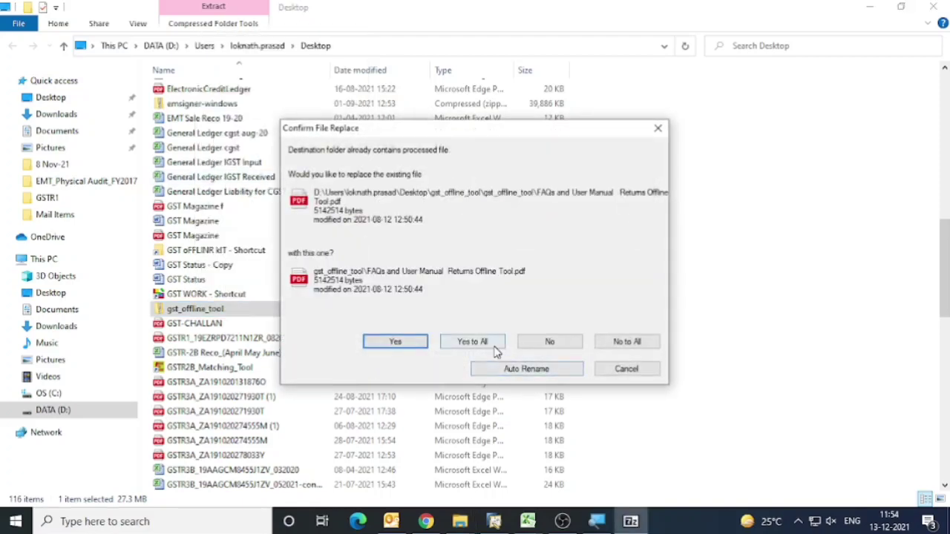
click(623, 372)
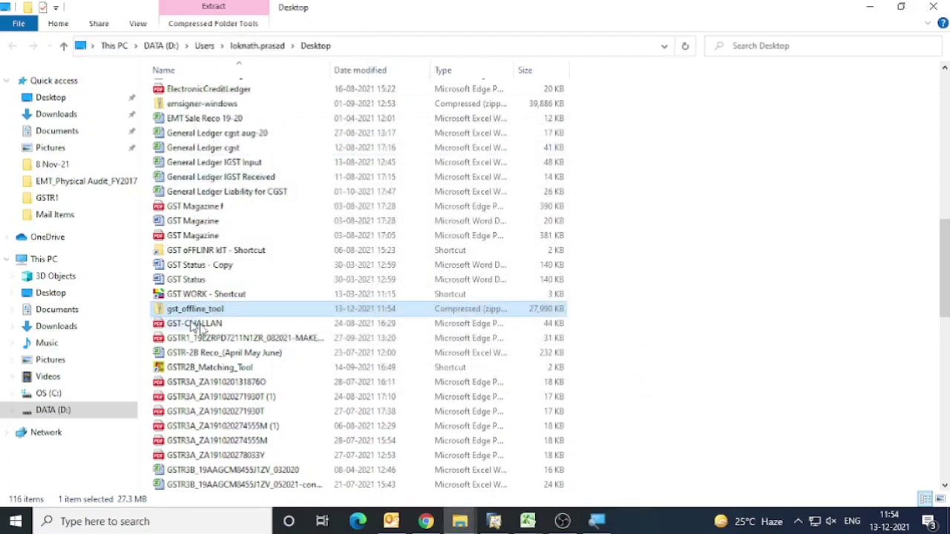
double_click(274, 252)
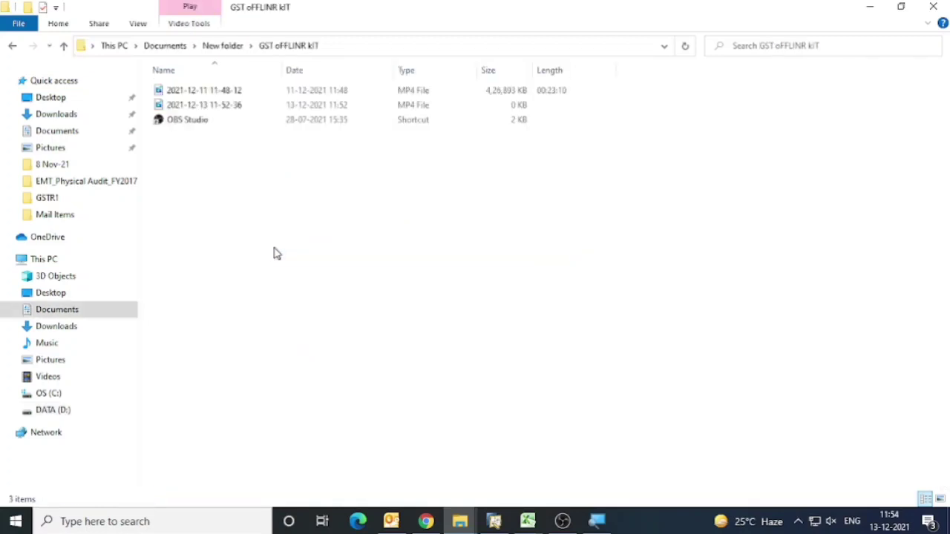
click(12, 45)
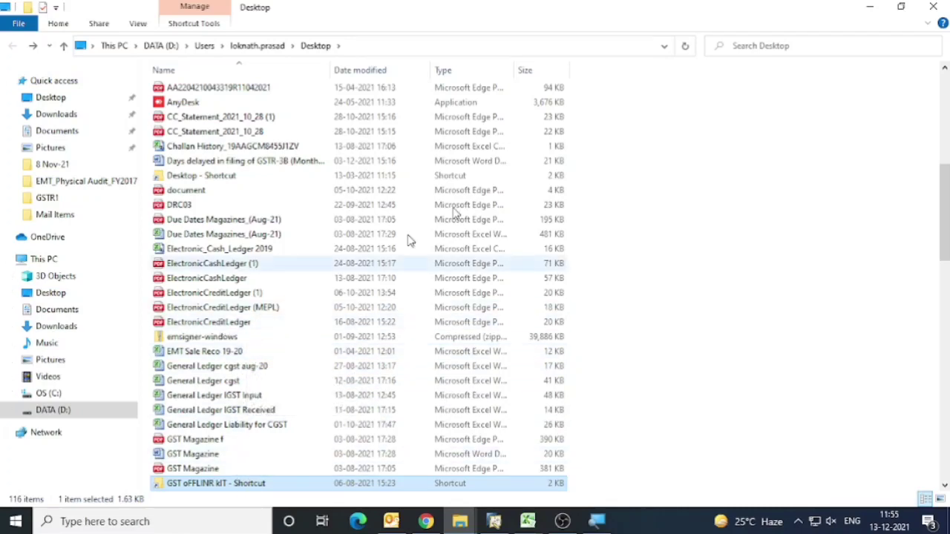
click(933, 7)
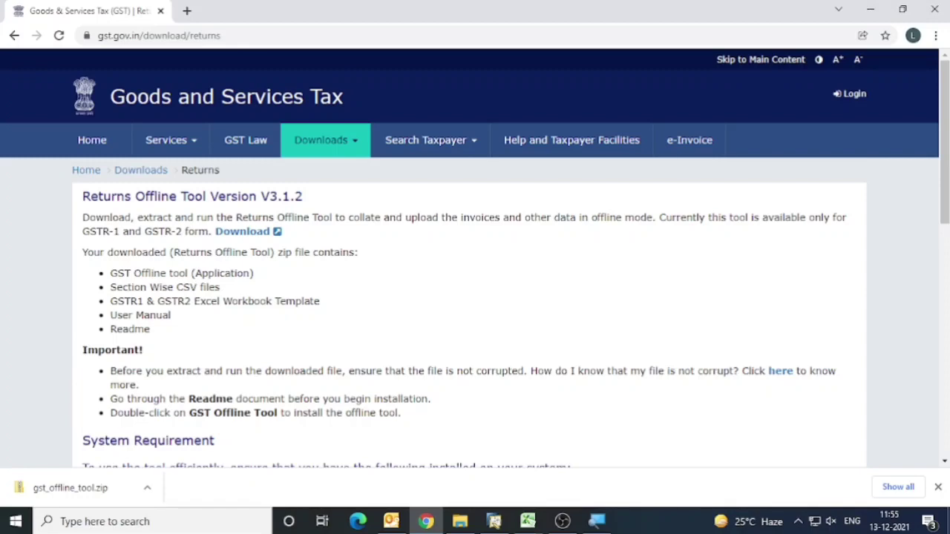
Locate the downloaded gst_offline_tool archive on disk and open its inner gst_offline_tool folder to view the contents.
click(147, 488)
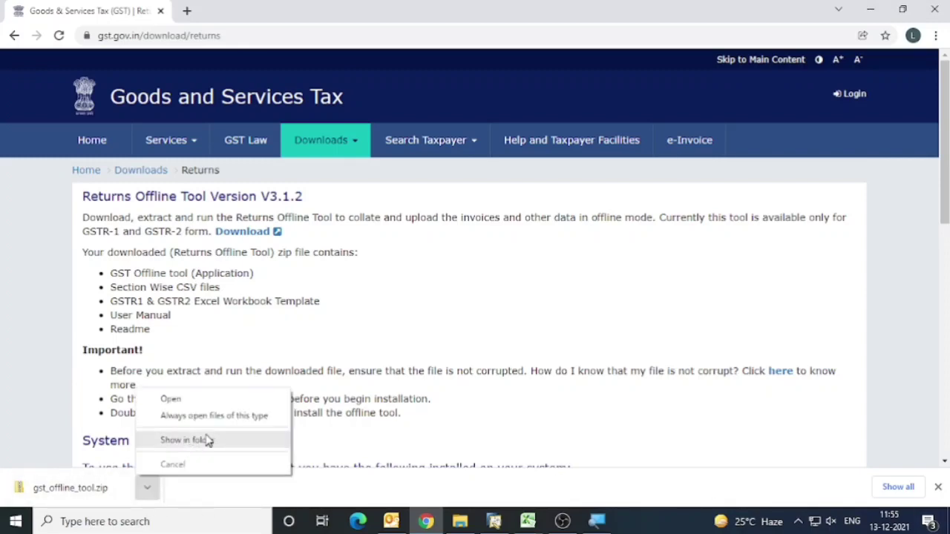
click(210, 441)
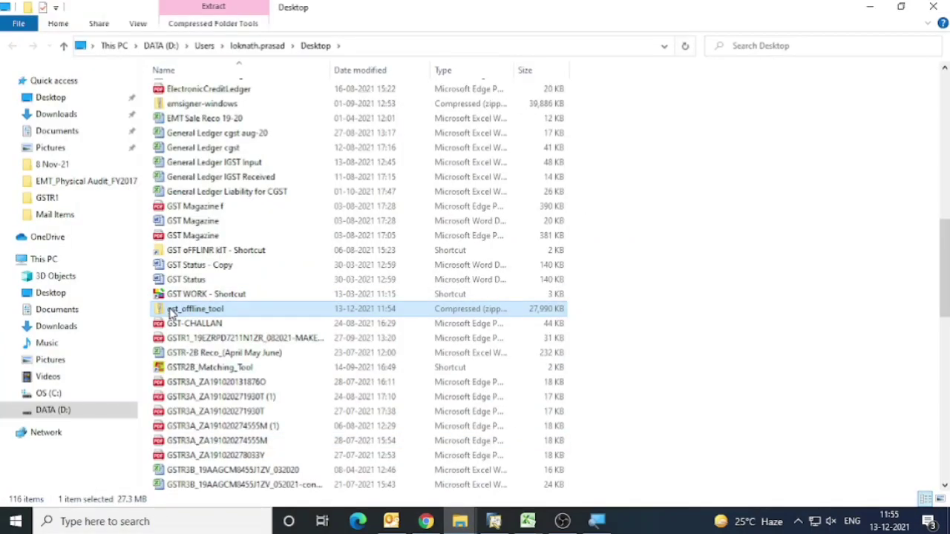
double_click(170, 308)
double_click(223, 91)
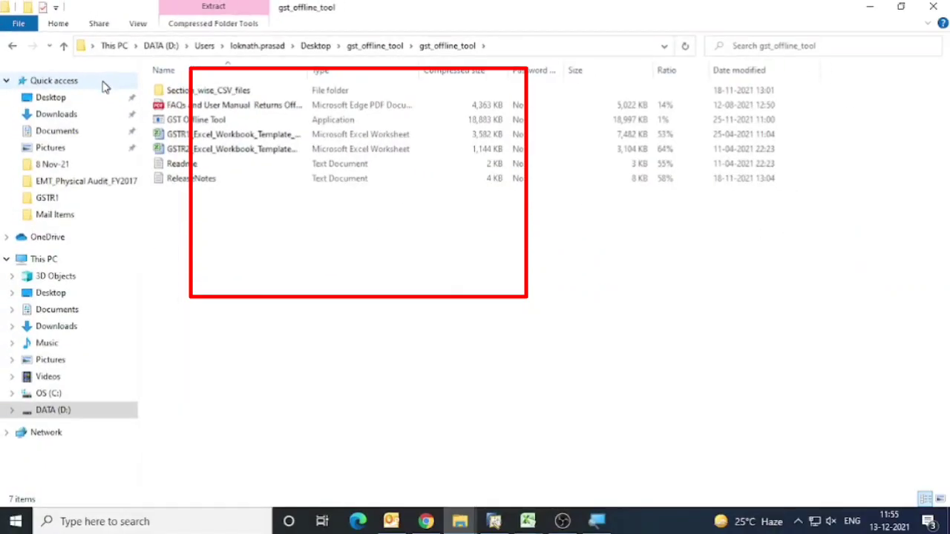
Try to run the GST Offline Tool application directly from inside the zipped folder.
click(197, 126)
double_click(198, 122)
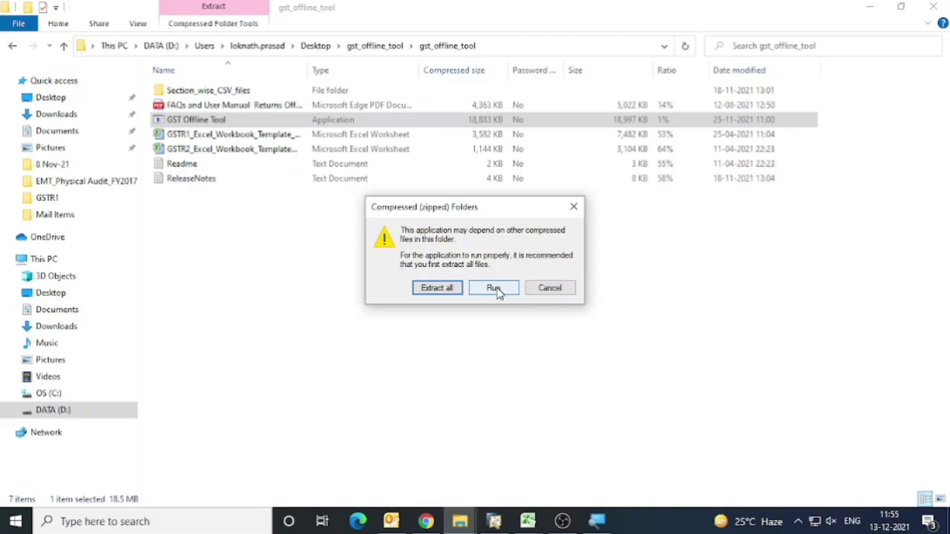
click(566, 293)
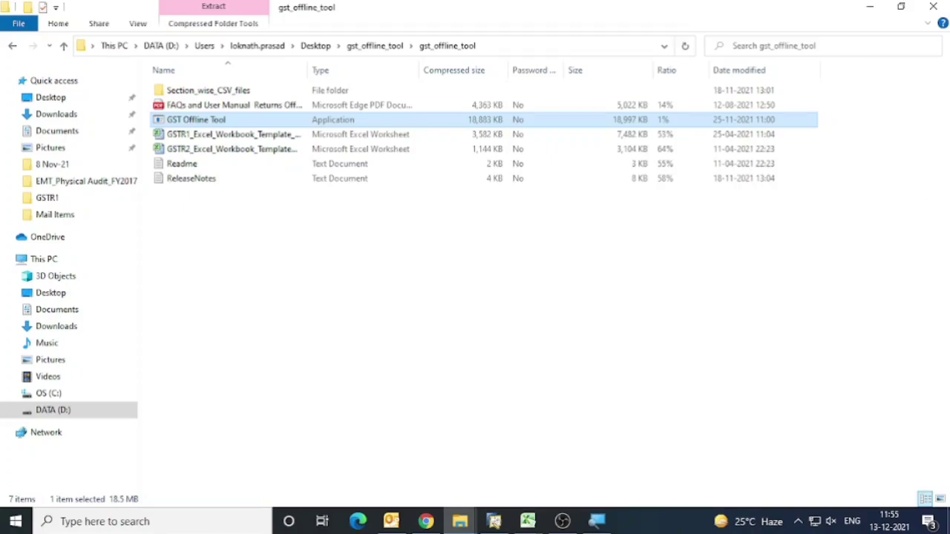
Launch the installed GST Offline Tool from the desktop and start a new upload of invoice data for a return.
key(super+d)
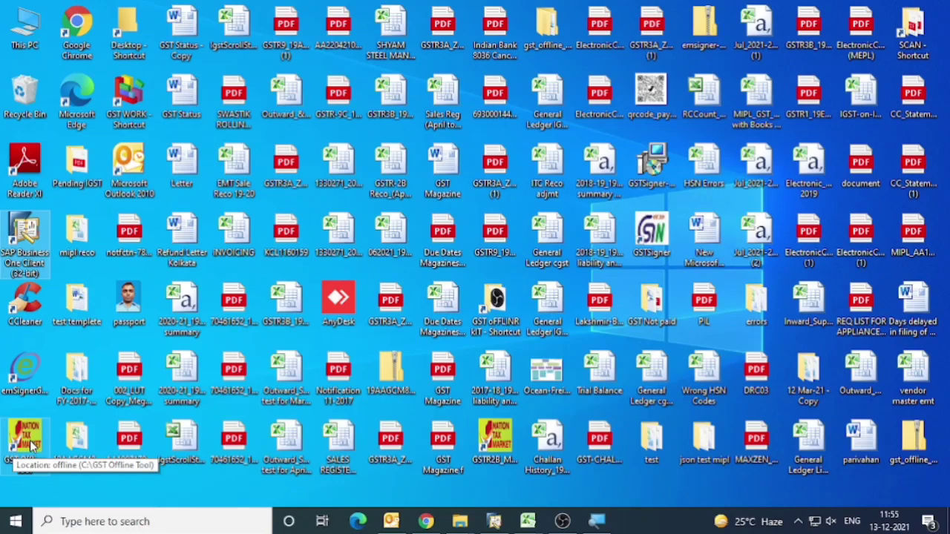
double_click(30, 443)
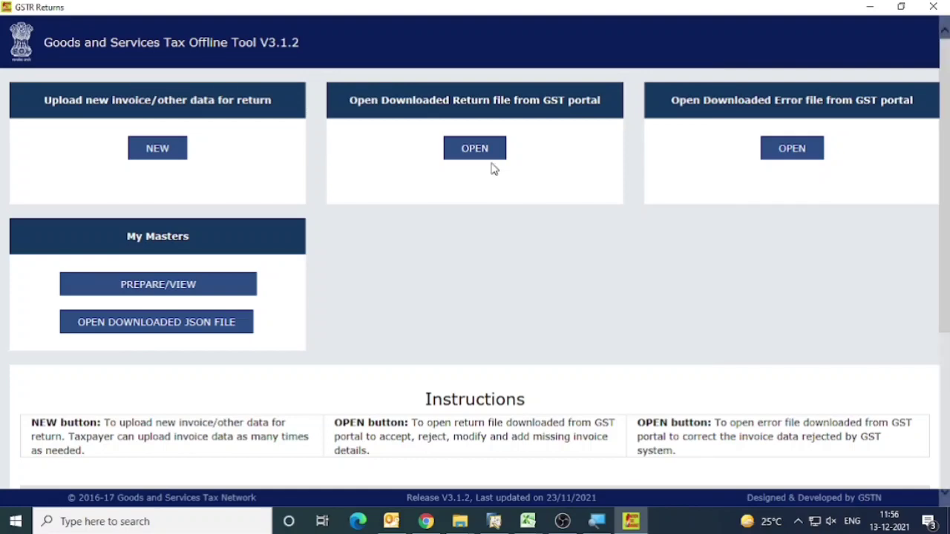
click(149, 156)
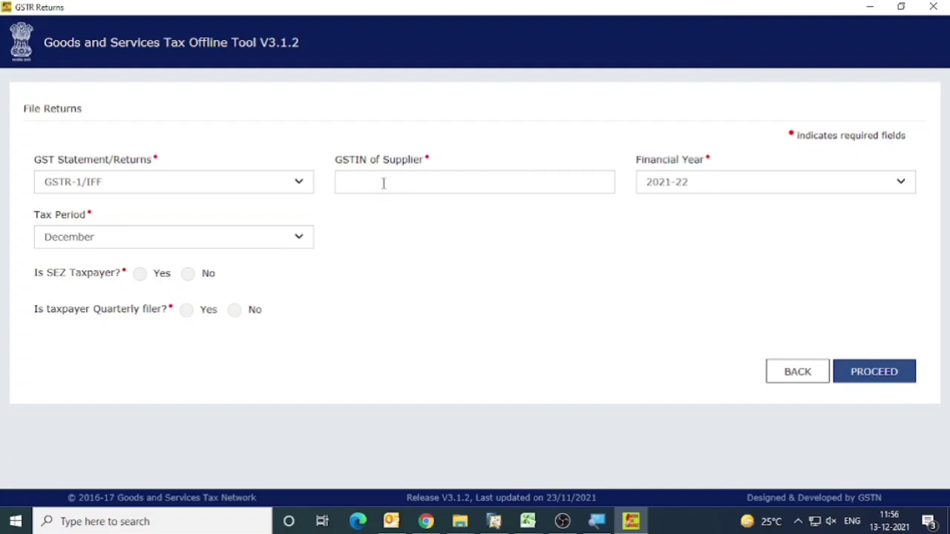
For the GSTR-1/IFF return, enter the supplier's GSTIN and choose financial year 2021-22 and tax period November.
mouse_move(528, 522)
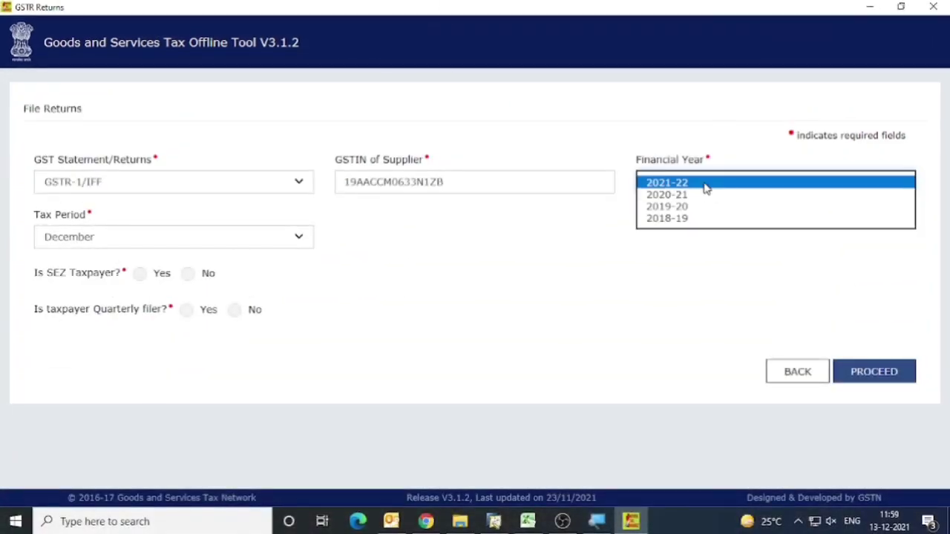
click(703, 185)
click(148, 245)
click(140, 227)
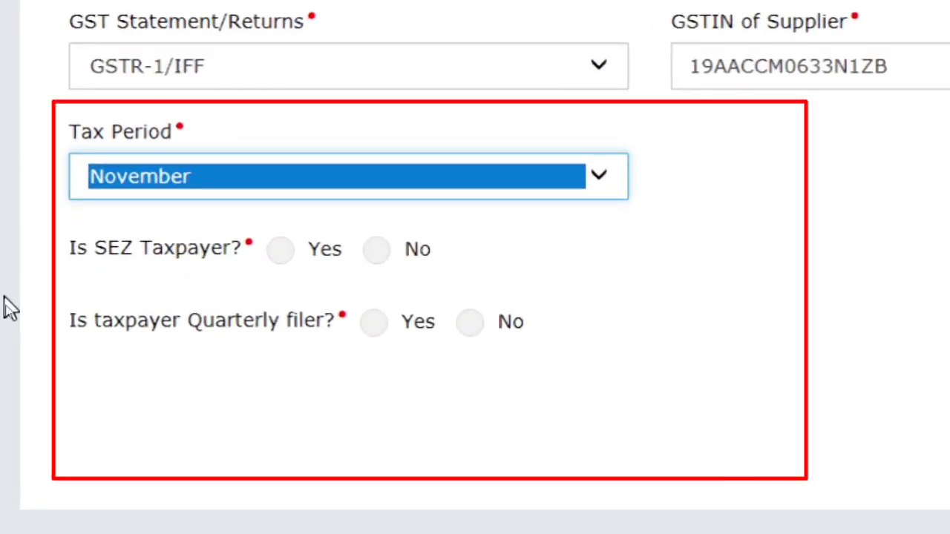
Answer No for SEZ taxpayer, No for quarterly filer and Yes for turnover above 5CR, then proceed and confirm the return details.
click(377, 250)
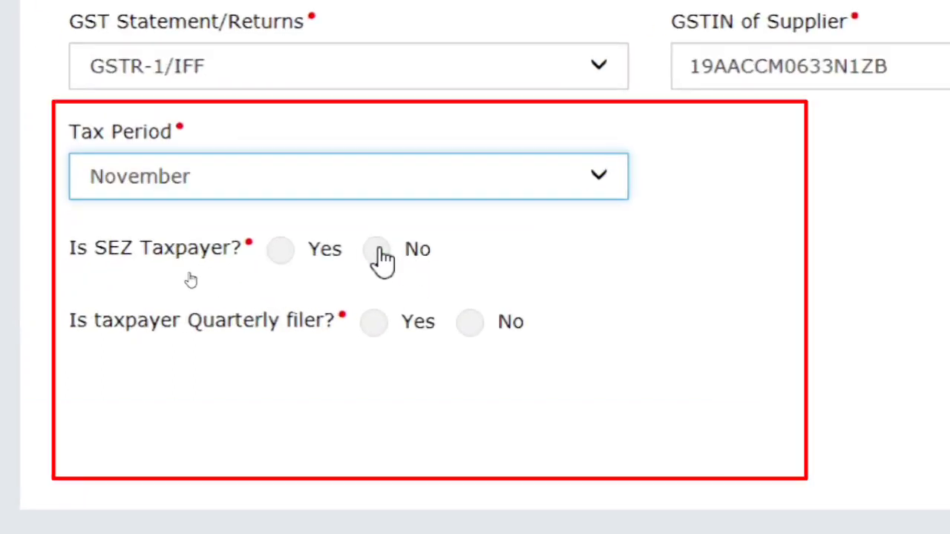
click(472, 321)
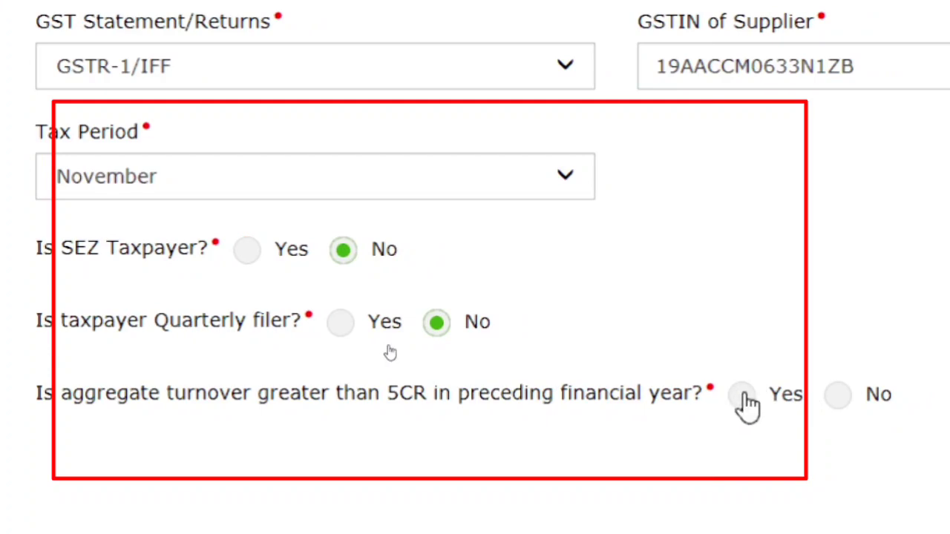
click(743, 395)
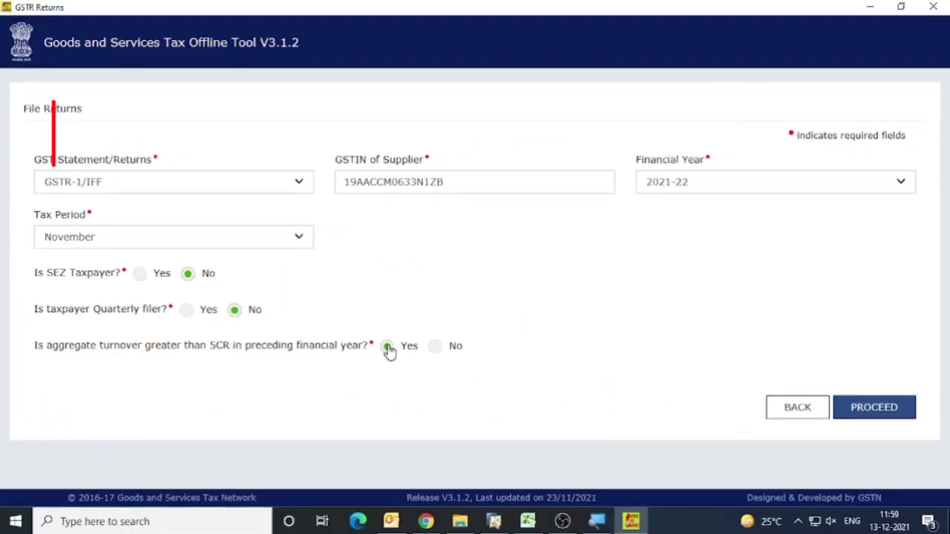
click(896, 420)
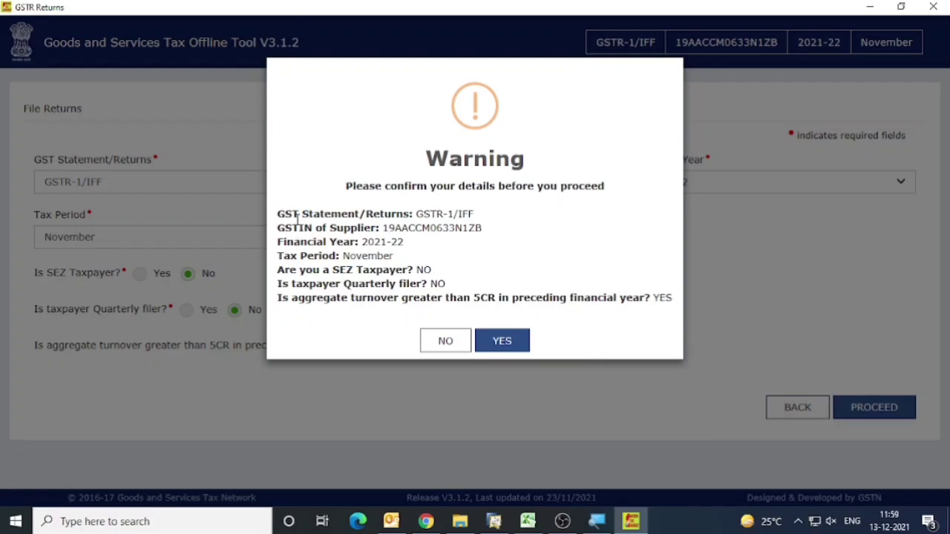
click(517, 347)
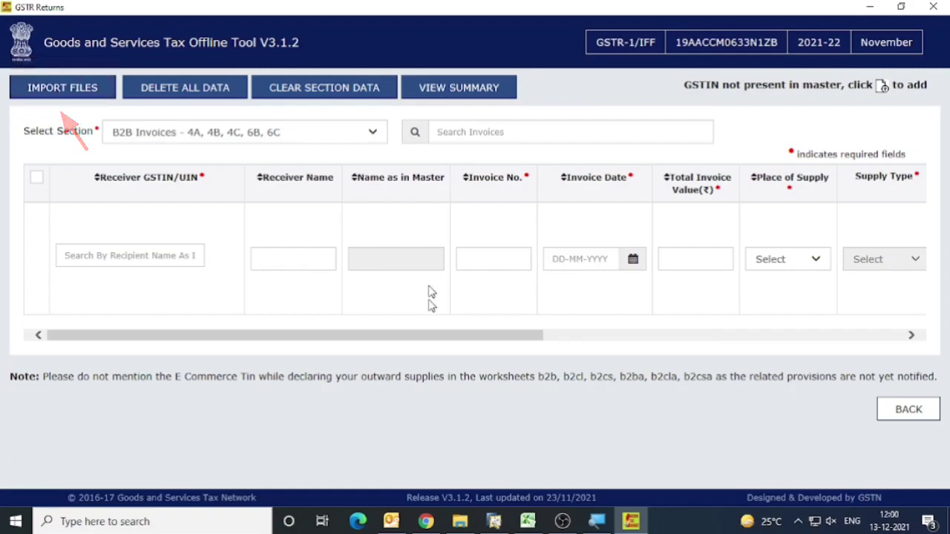
In File Explorer, open the GSTR1 folder inside Section_wise_CSV_files v3.0.4 and select the b2b MEPL file.
click(460, 522)
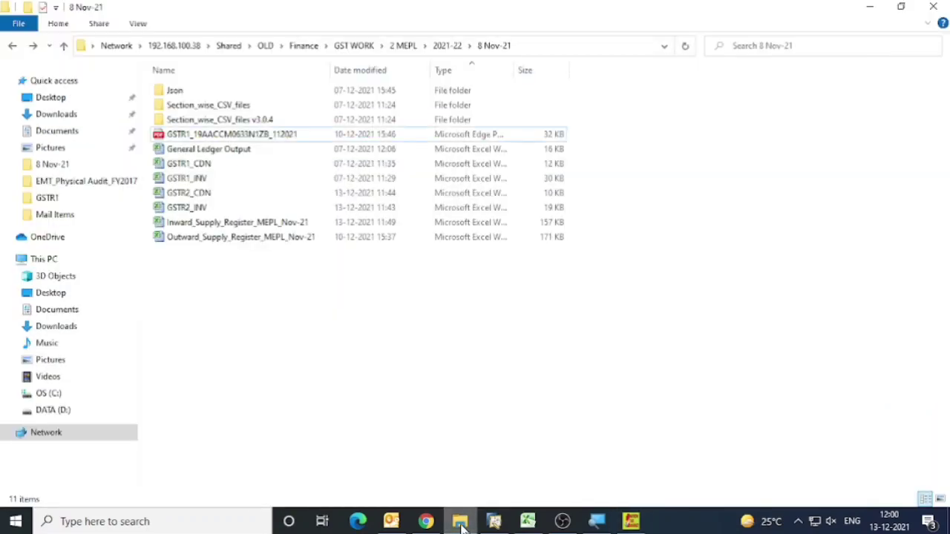
double_click(238, 120)
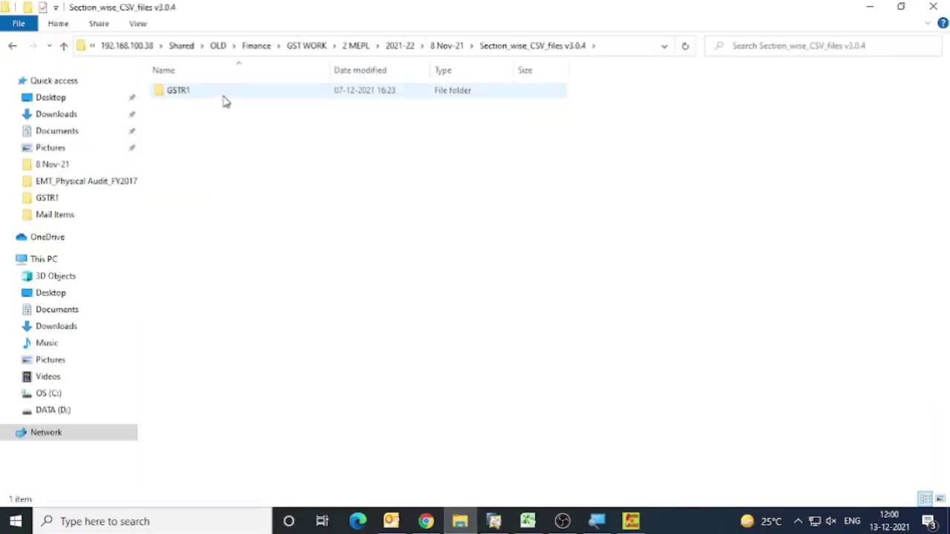
double_click(227, 96)
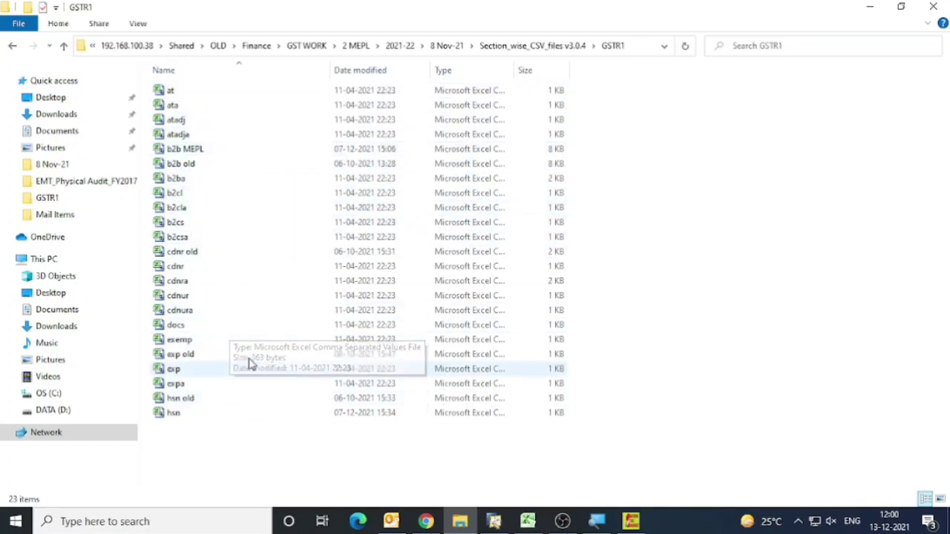
click(230, 152)
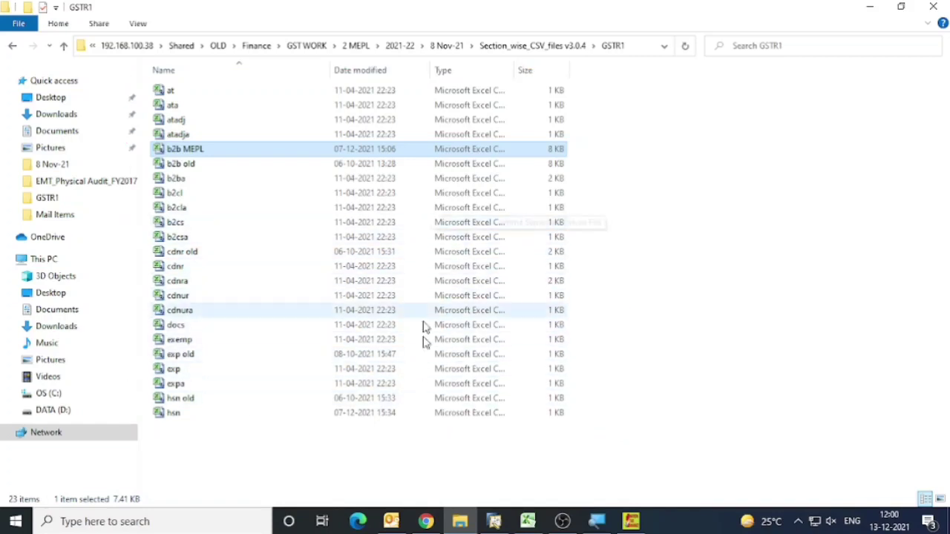
Switch to the GST Offline Tool and start a CSV import for the B2B Invoices - 4A, 4B, 4C, 6B, 6C section.
click(631, 521)
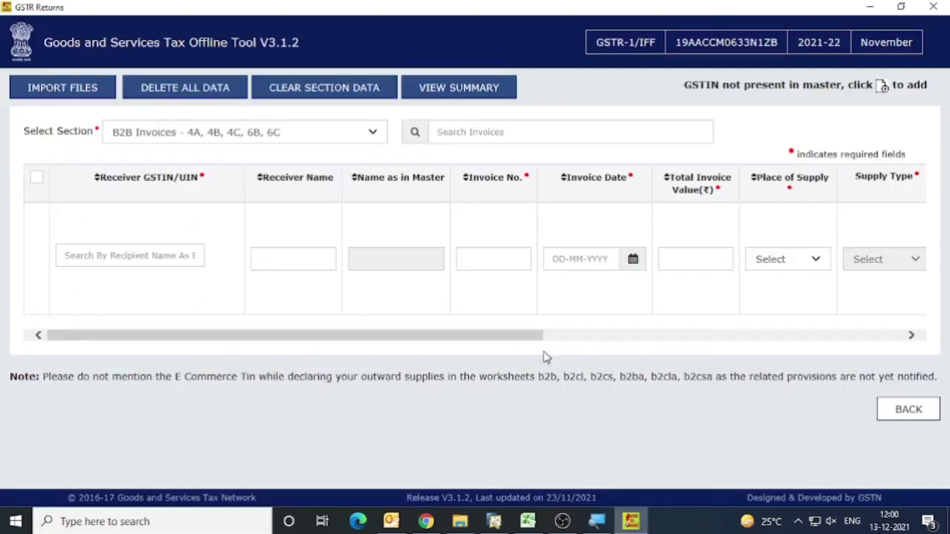
click(46, 90)
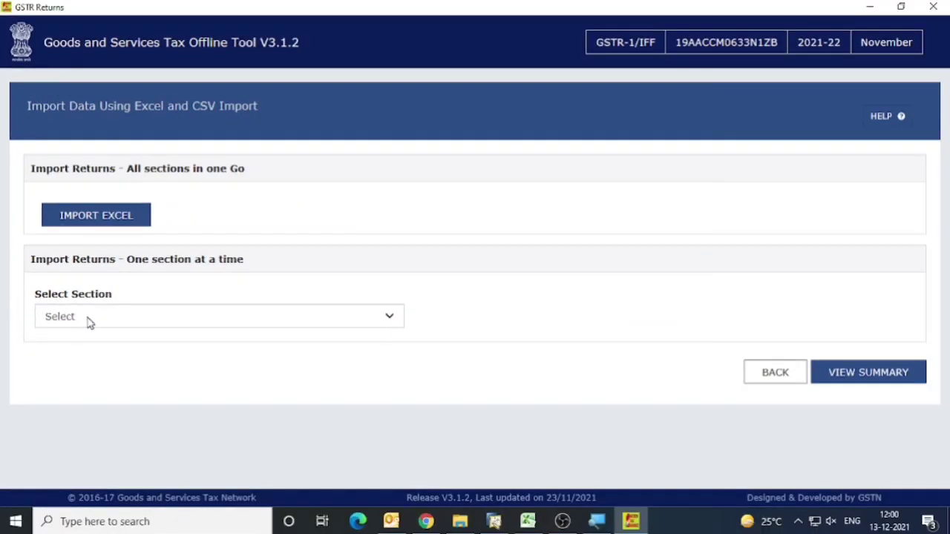
click(167, 346)
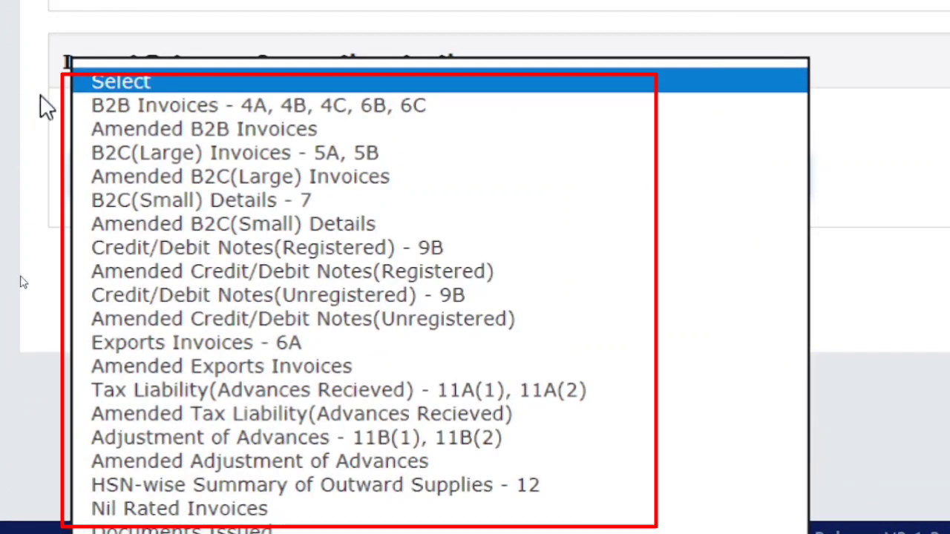
click(204, 106)
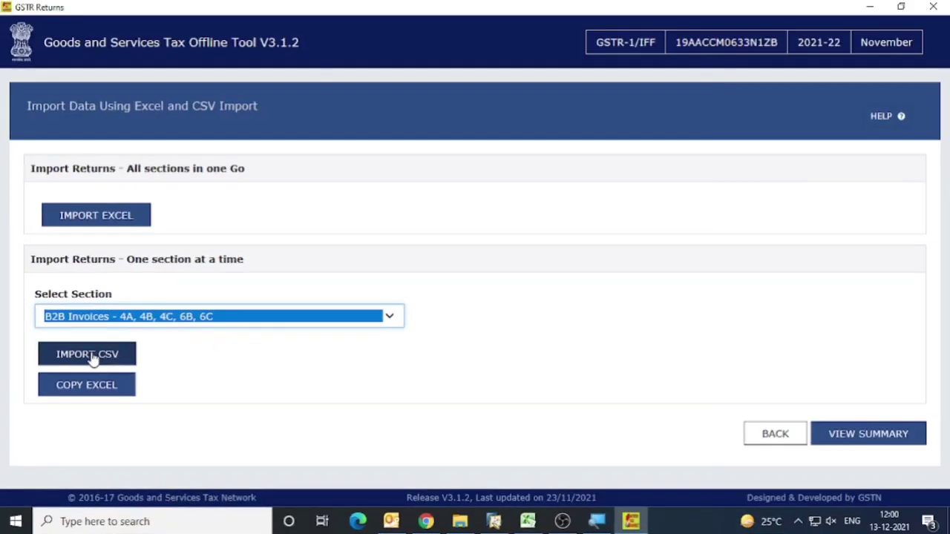
click(90, 357)
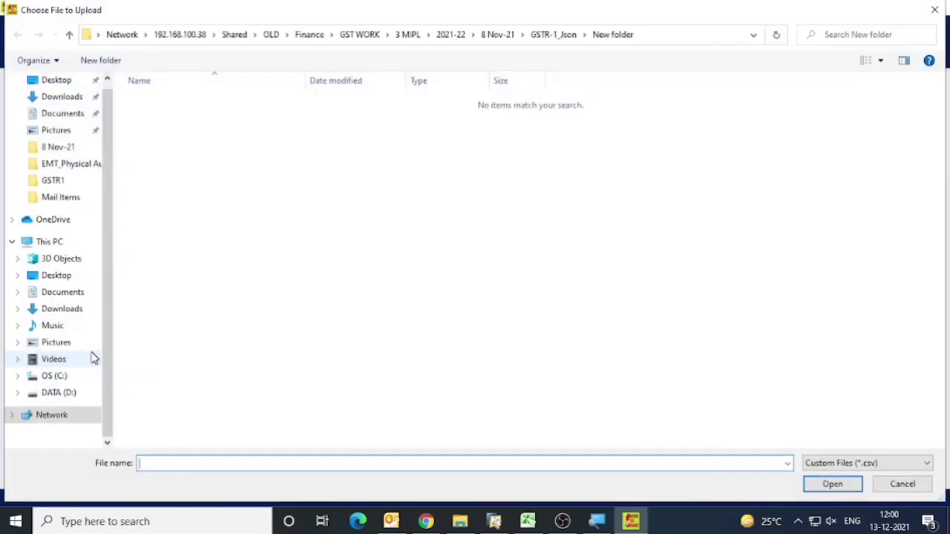
Import the b2b MEPL file from GST WORK > 2 MEPL > 2021-22 > 8 Nov-21 > Section_wise_CSV_files v3.0.4 > GSTR1.
click(360, 34)
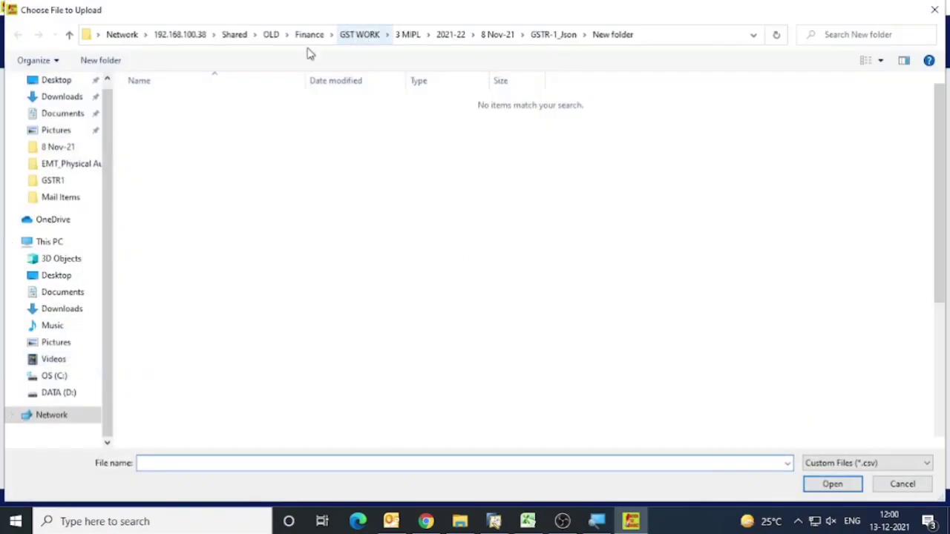
double_click(172, 118)
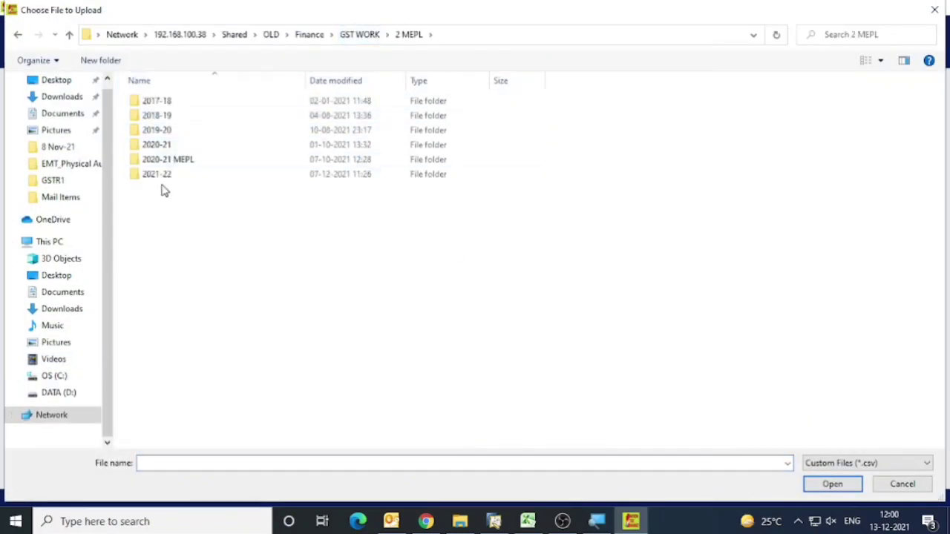
click(161, 179)
double_click(163, 183)
double_click(159, 204)
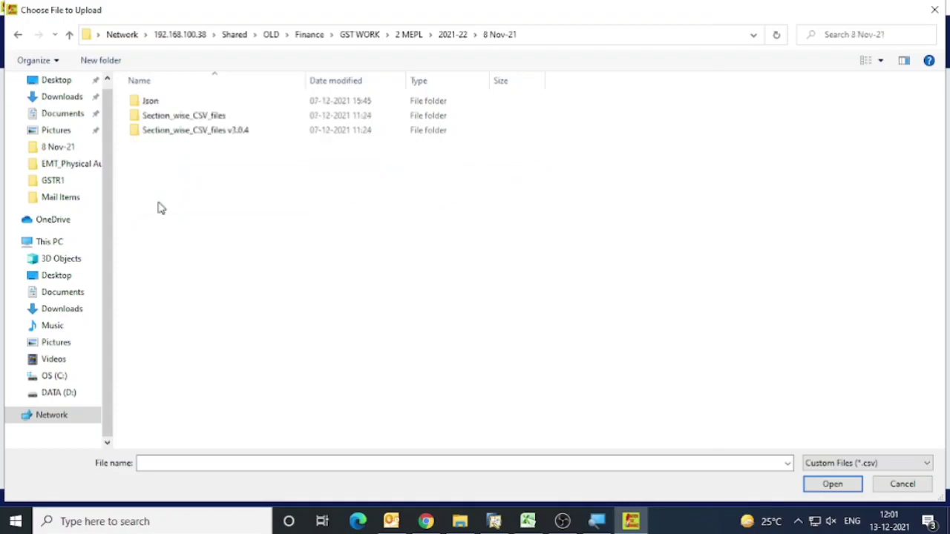
double_click(174, 133)
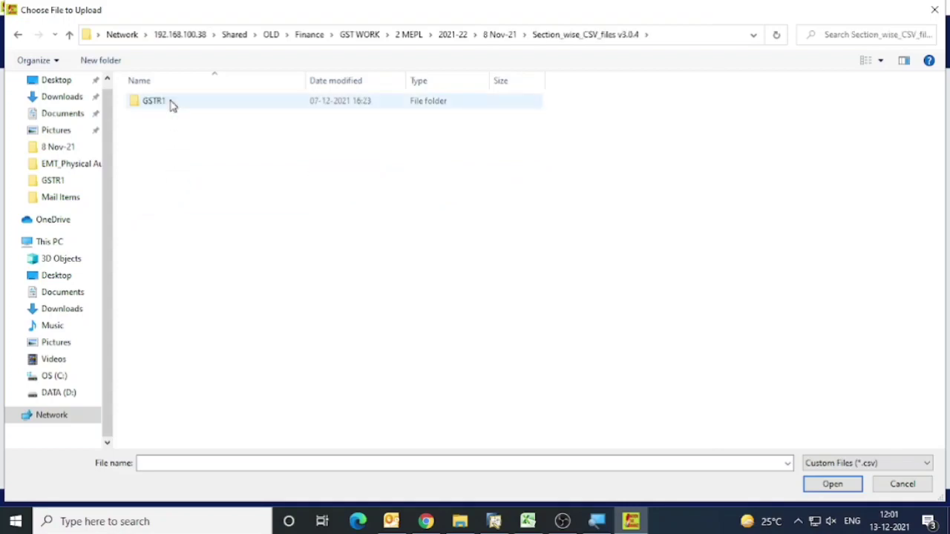
double_click(173, 102)
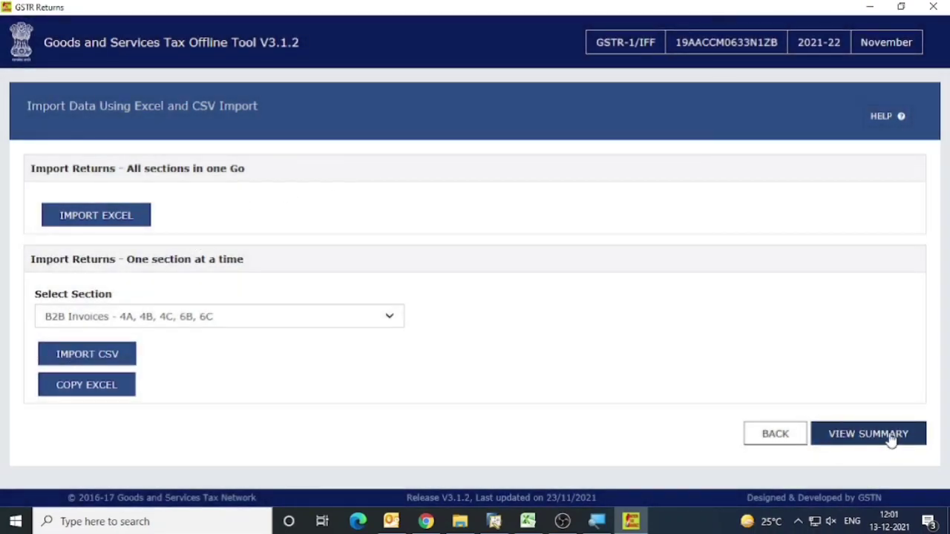
View the return summary and check the central, state, integrated tax and cess totals for B2B invoices.
click(888, 439)
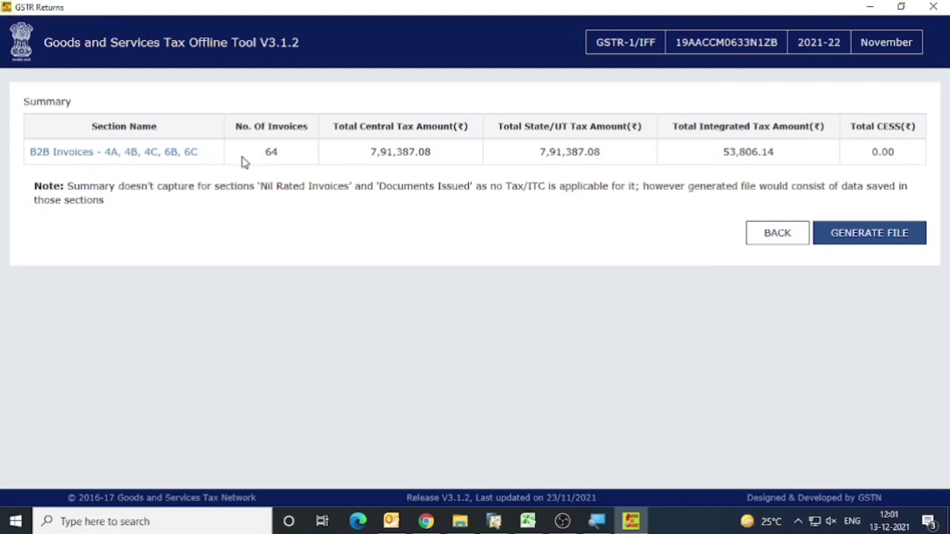
drag(362, 165, 436, 163)
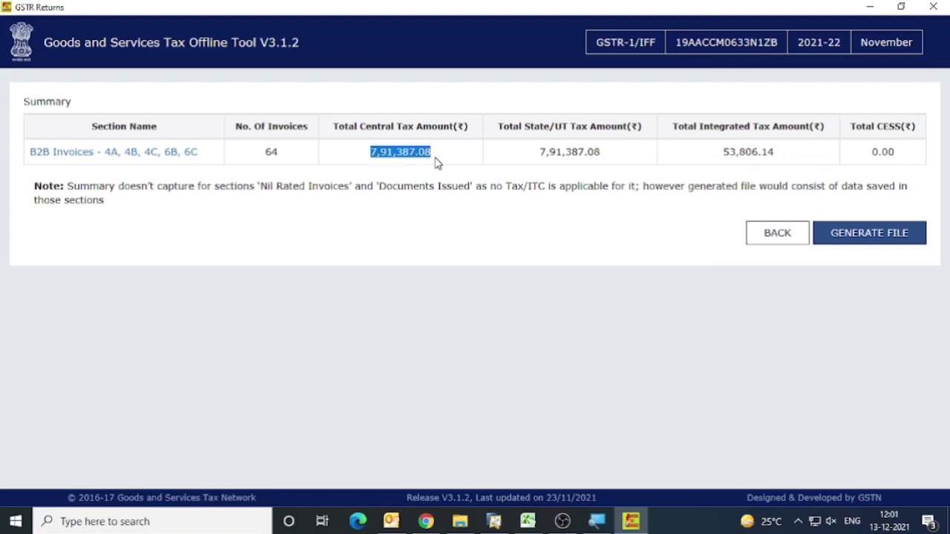
triple_click(572, 152)
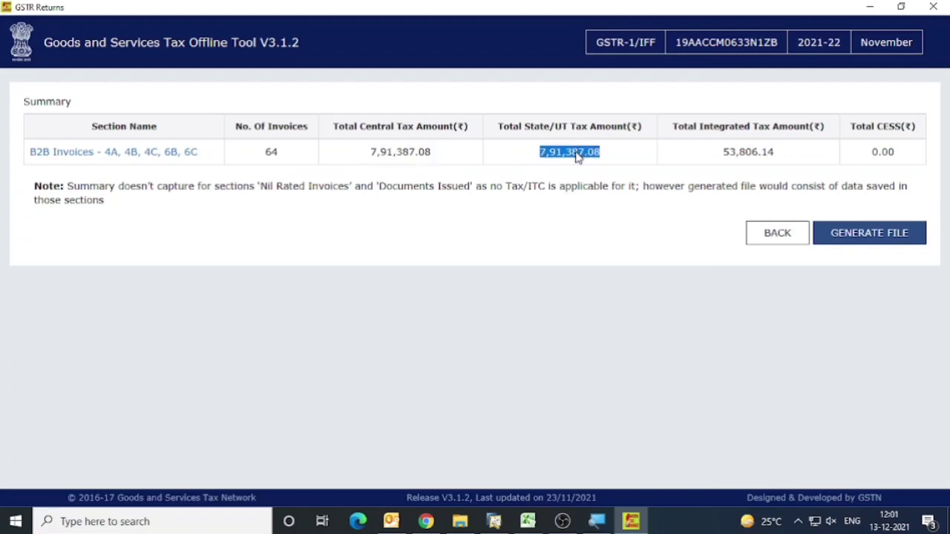
double_click(751, 152)
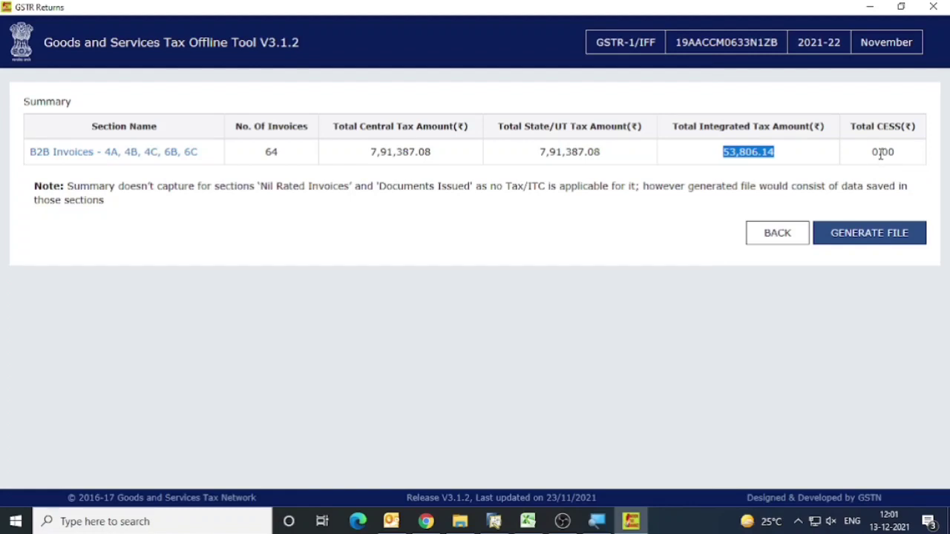
drag(880, 155, 882, 155)
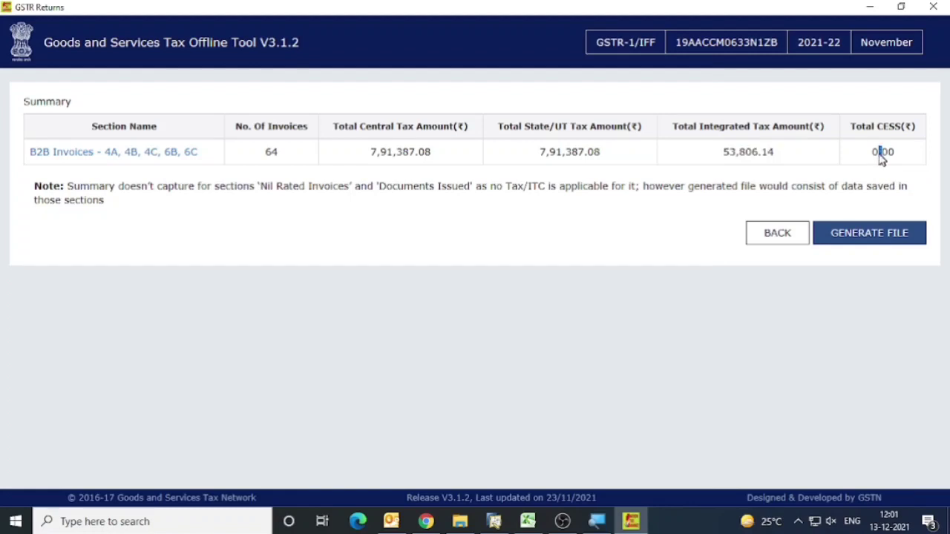
Open the B2B Invoices section from the summary and review the imported invoice entries.
click(61, 159)
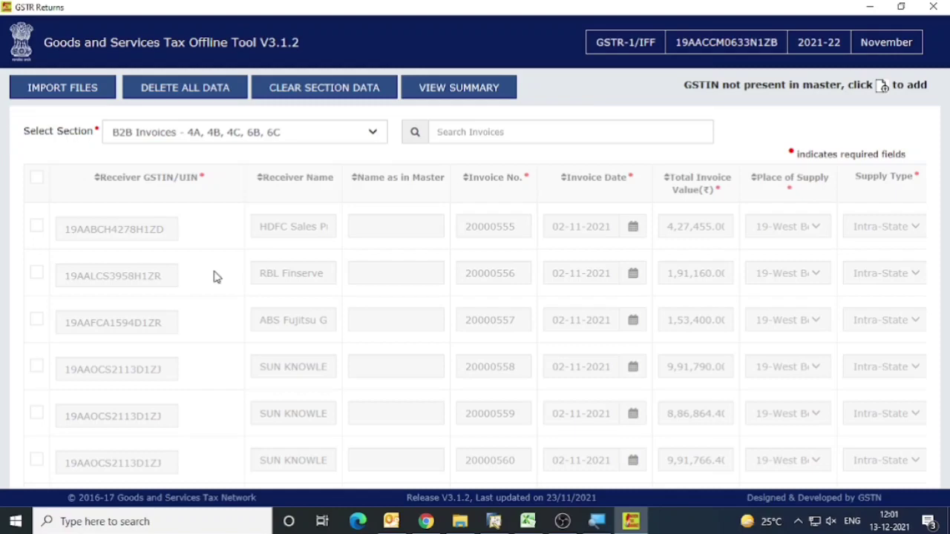
scroll(217, 276, down, 15)
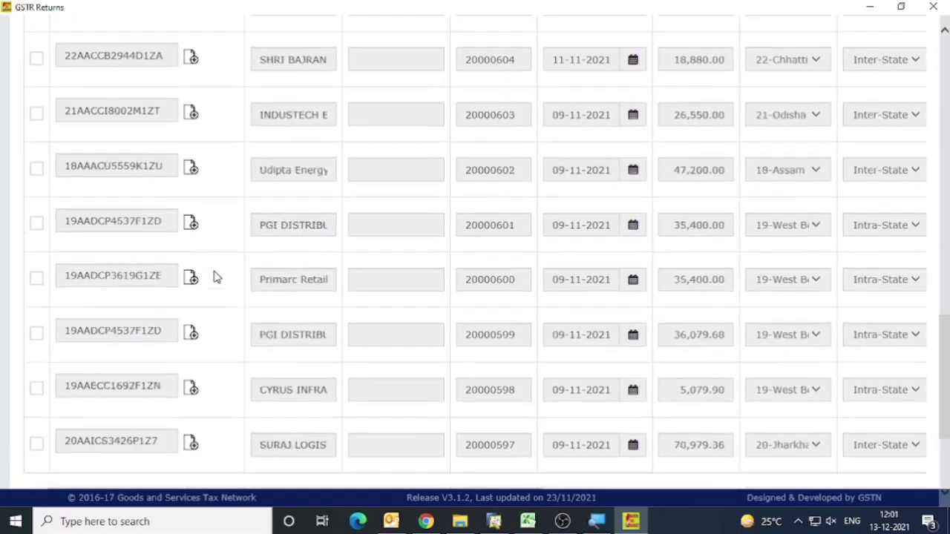
scroll(217, 277, up, 3)
scroll(217, 277, up, 20)
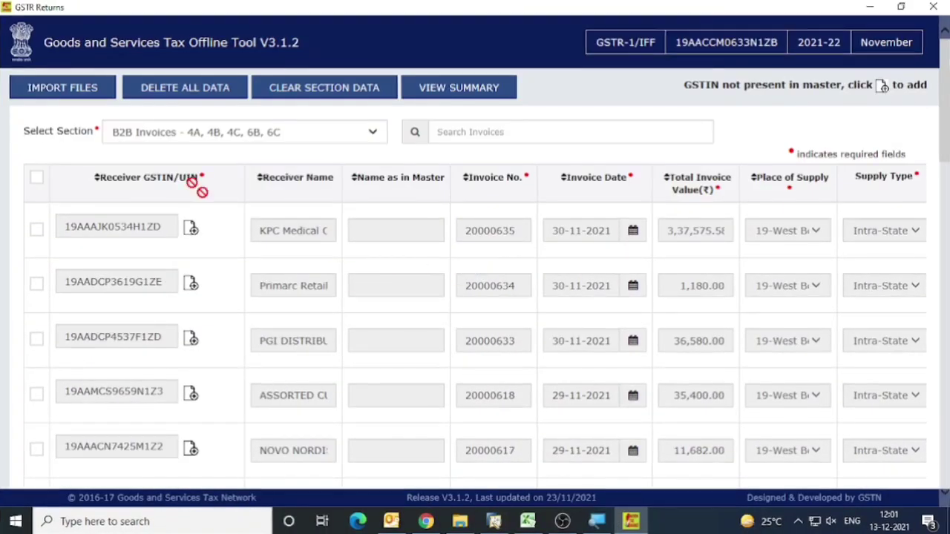
scroll(905, 453, down, 8)
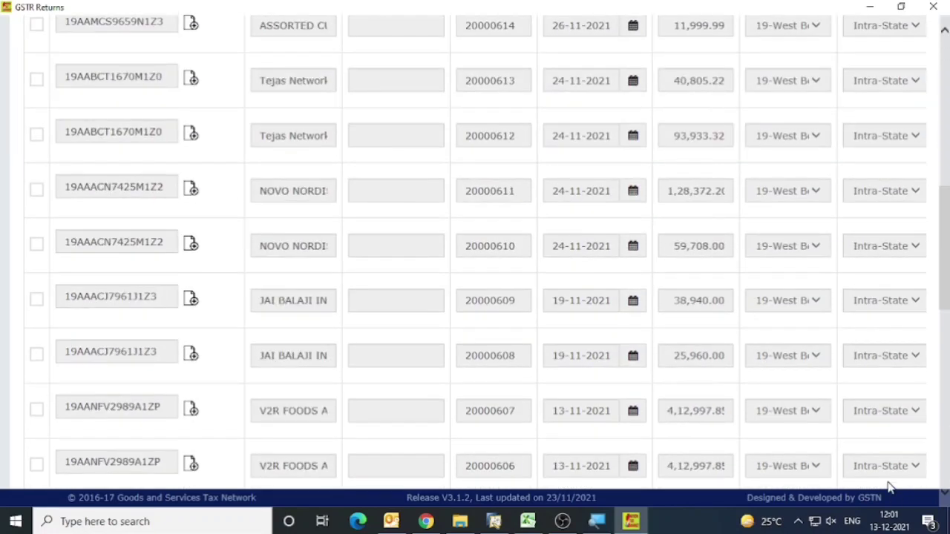
scroll(882, 482, down, 6)
Go back to the return details, proceed and confirm them again, and reopen the data import page.
click(911, 479)
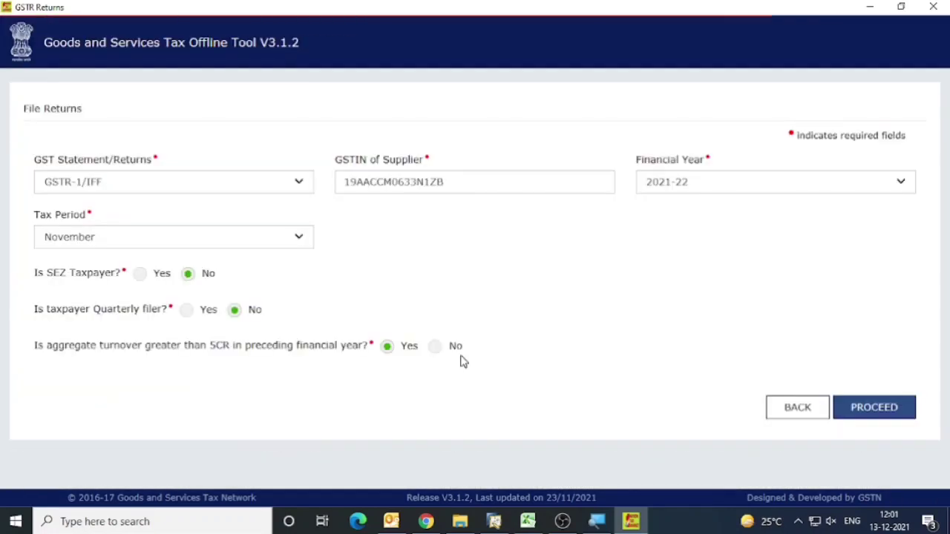
click(873, 414)
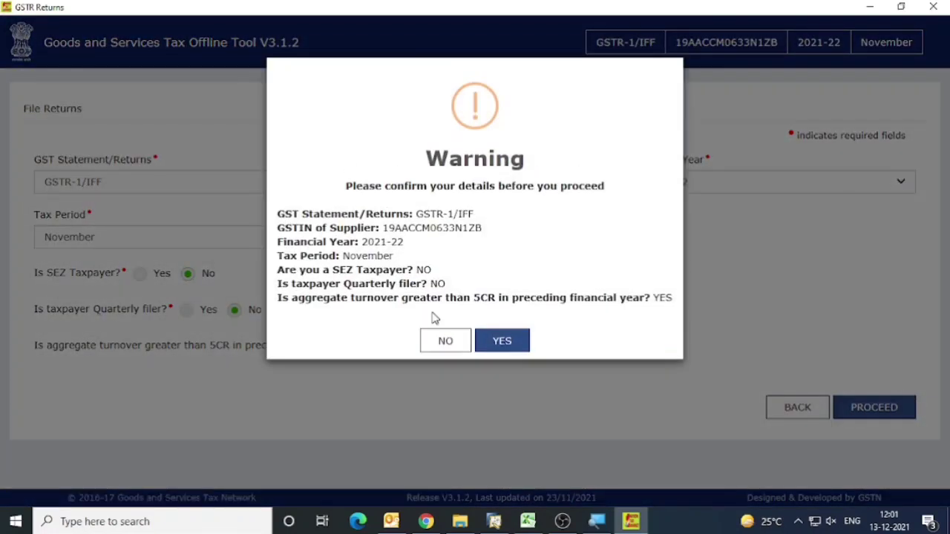
click(488, 340)
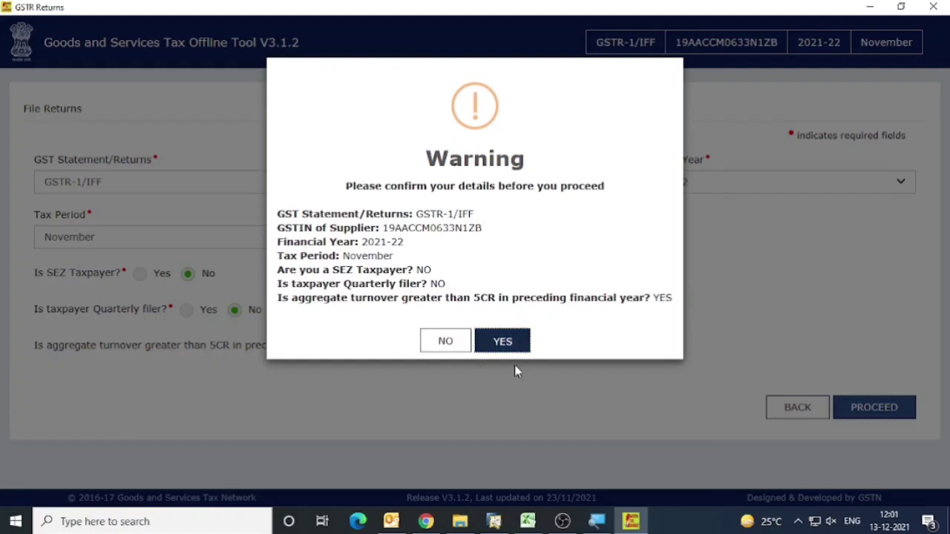
click(502, 343)
click(502, 343)
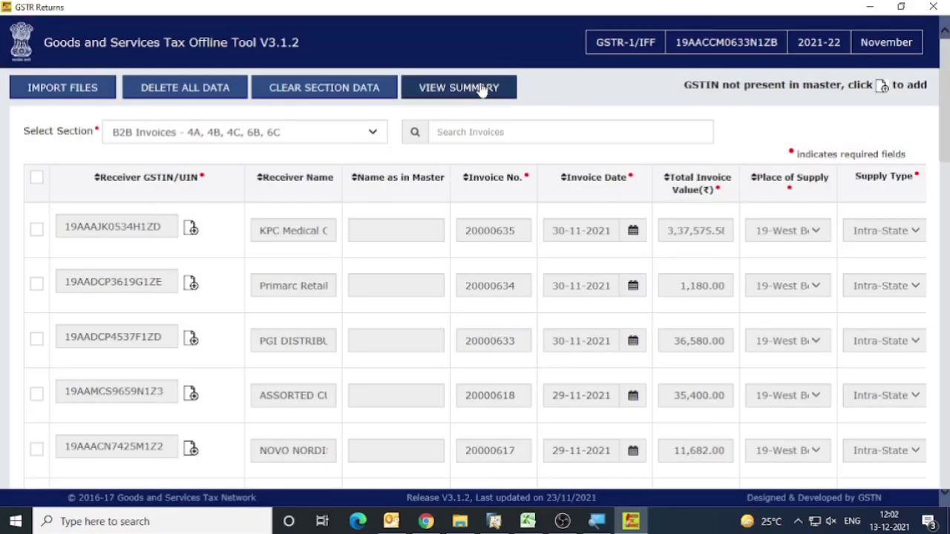
click(37, 95)
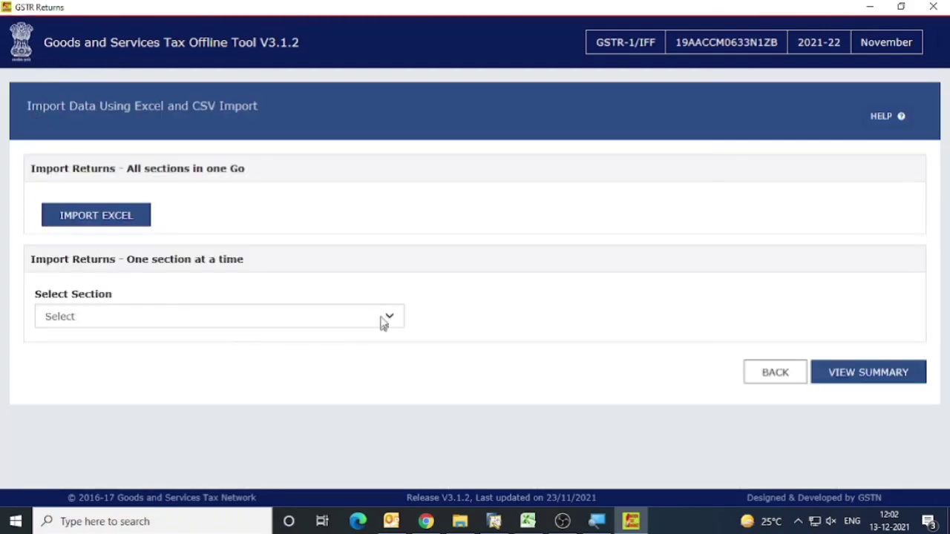
In File Explorer, go up to the 8 Nov-21 folder and open the Outward_Supply_Register_MEPL_Nov-21 workbook.
key(alt+Tab)
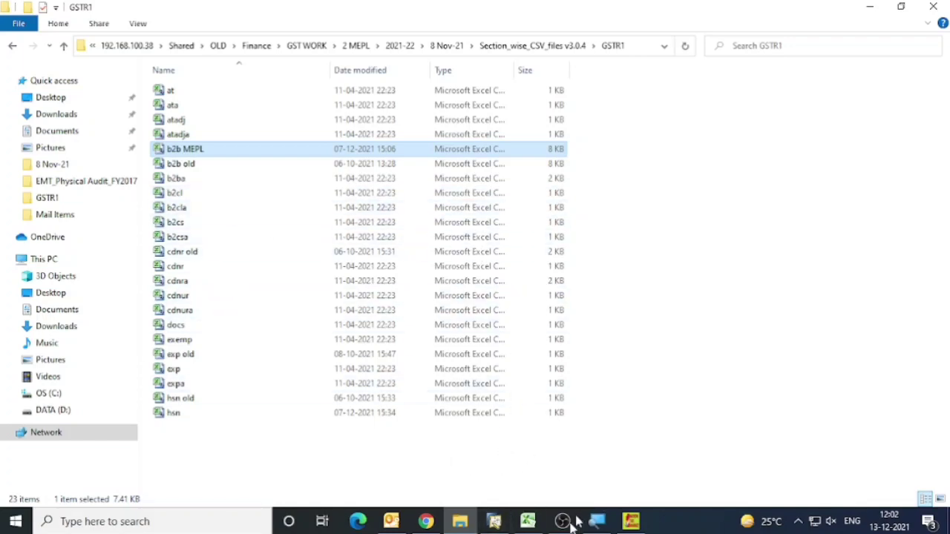
key(BackSpace)
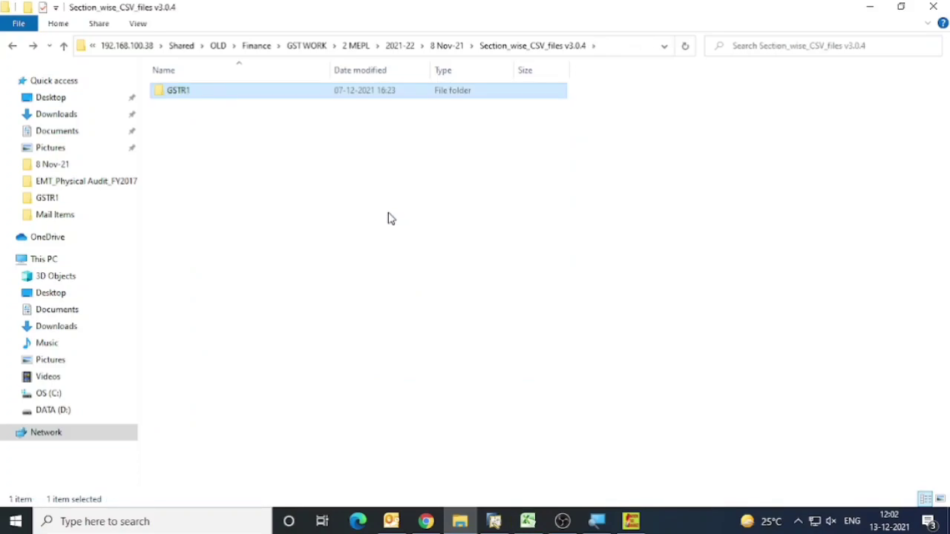
key(BackSpace)
key(Down)
key(Down)
key(Down)
key(Down)
key(Down)
key(Down)
key(Down)
key(Down)
key(Return)
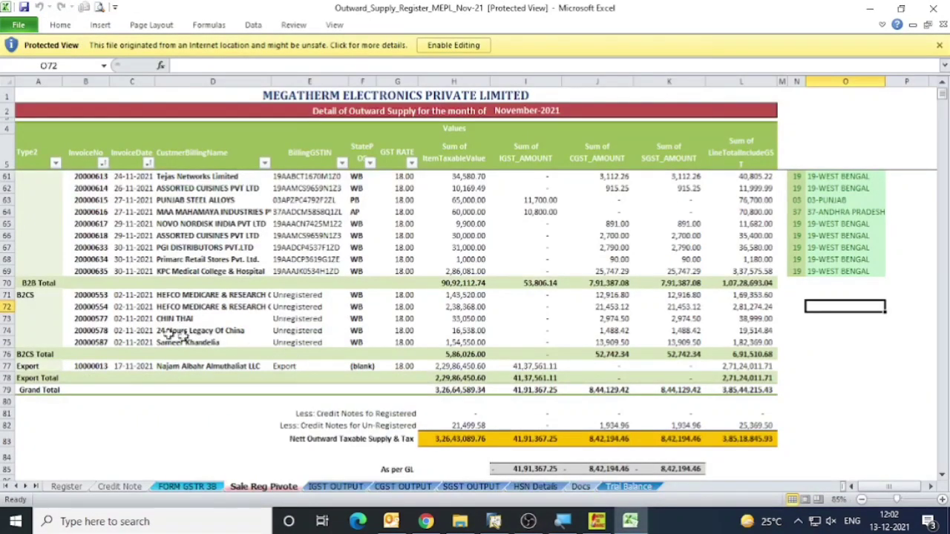
Review the B2B invoice rows and their tax amounts on the Sale Reg Pivote sheet.
click(41, 298)
scroll(469, 338, up, 18)
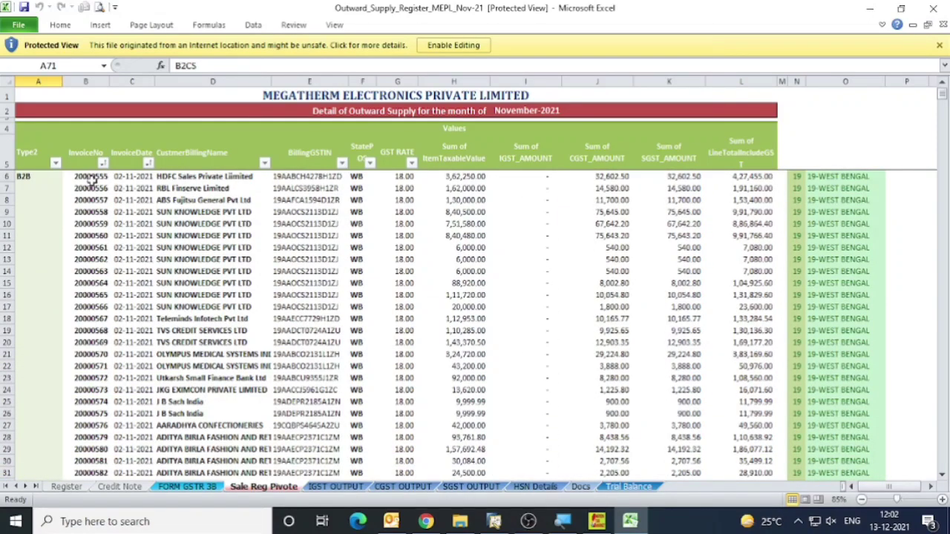
drag(84, 180, 742, 414)
click(323, 297)
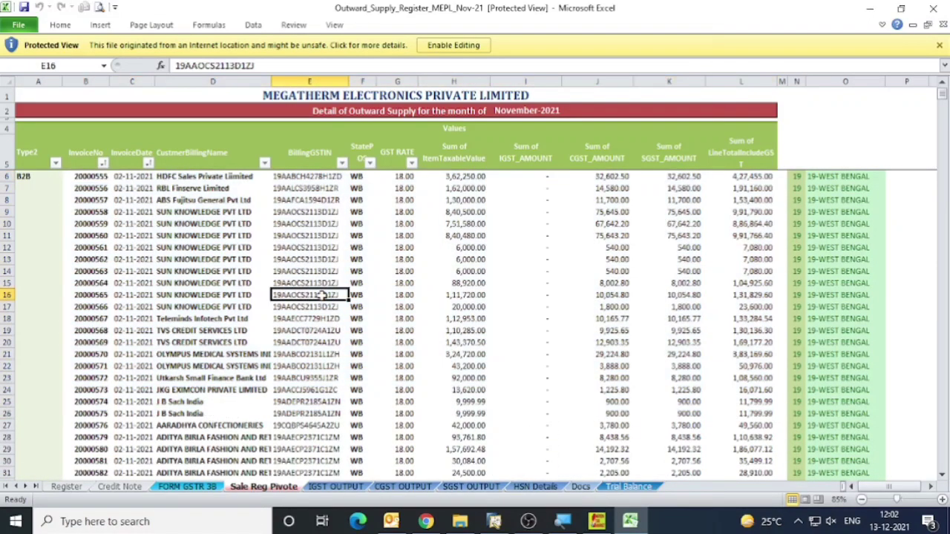
scroll(323, 297, down, 19)
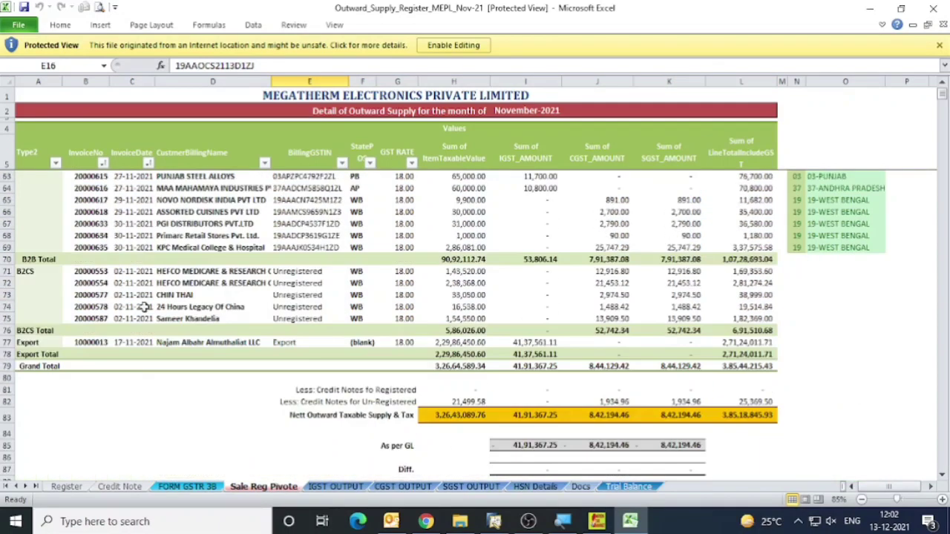
Examine the B2CS rows and the un-registered credit note deduction, and select the B2CS (Net) amounts from H92 to the end of the row.
click(24, 271)
click(458, 319)
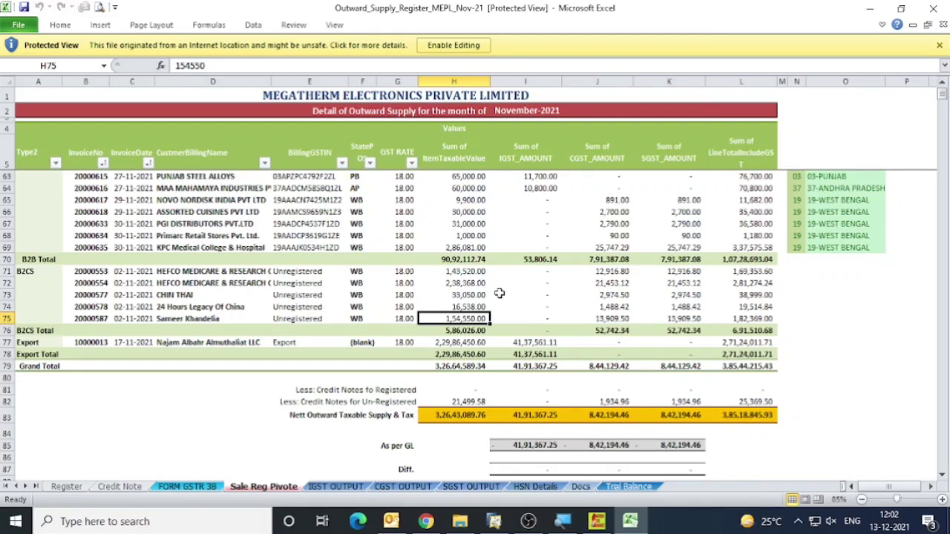
scroll(495, 294, down, 4)
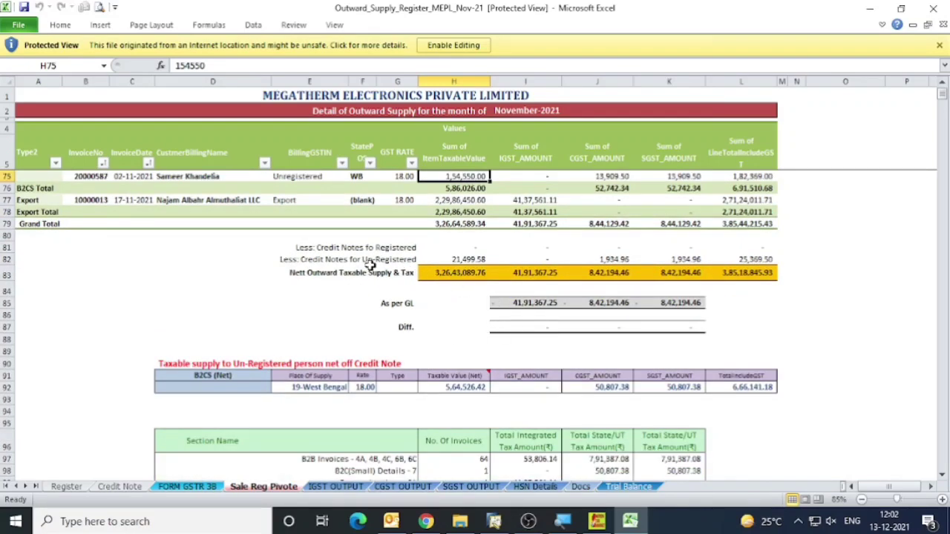
click(371, 264)
click(438, 262)
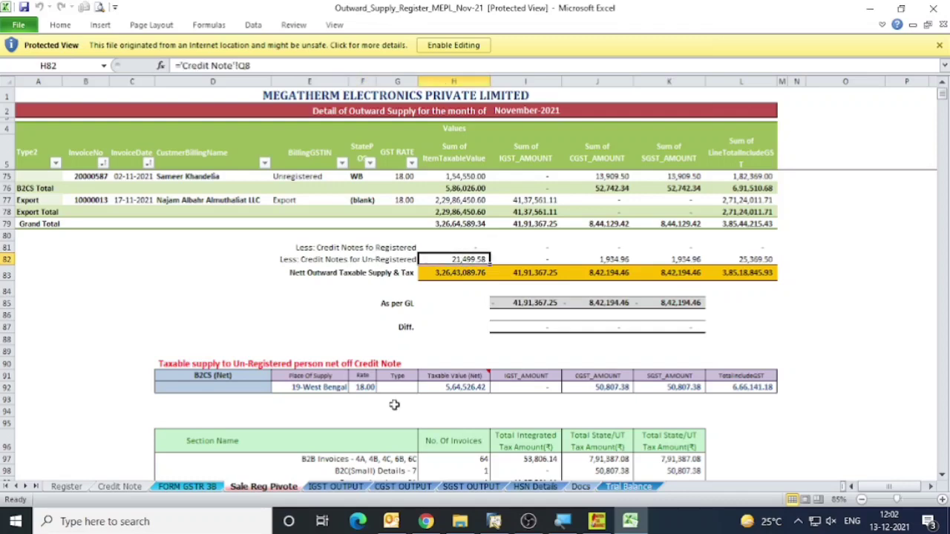
click(467, 387)
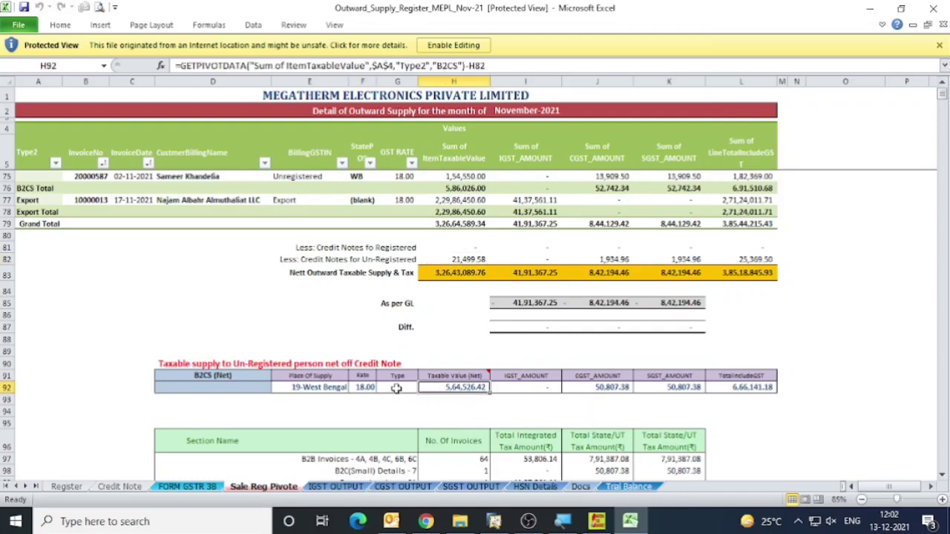
key(ctrl+shift+Right)
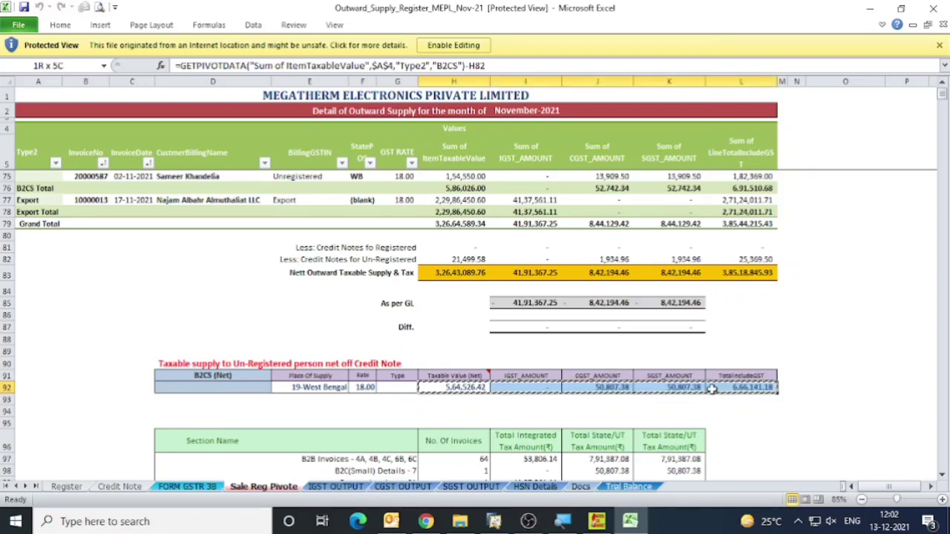
Try to copy the B2CS (Net) amounts and paste them as values into the row below.
key(ctrl+c)
click(464, 403)
key(alt+e)
key(s)
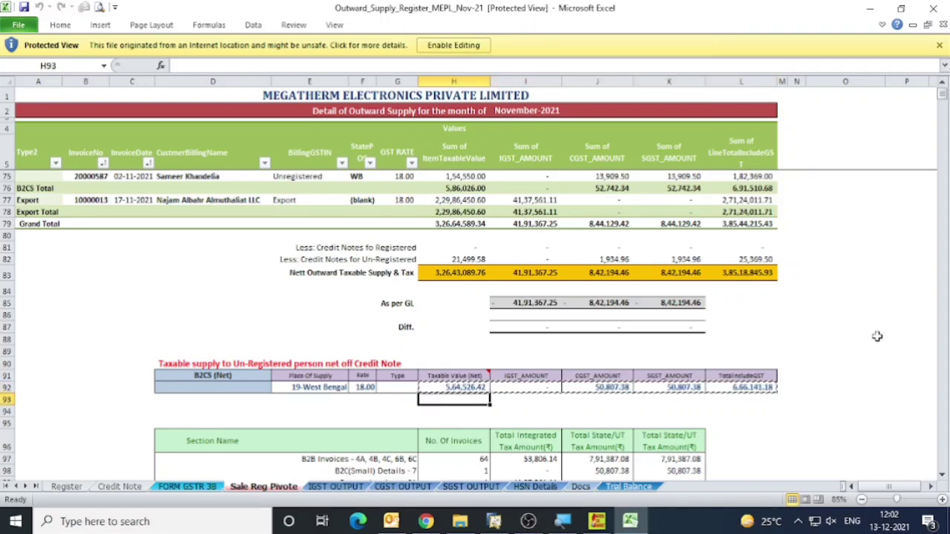
key(Down)
Enable editing of the workbook and paste the B2CS (Net) amounts H92 to L92 as values into row 93.
click(453, 46)
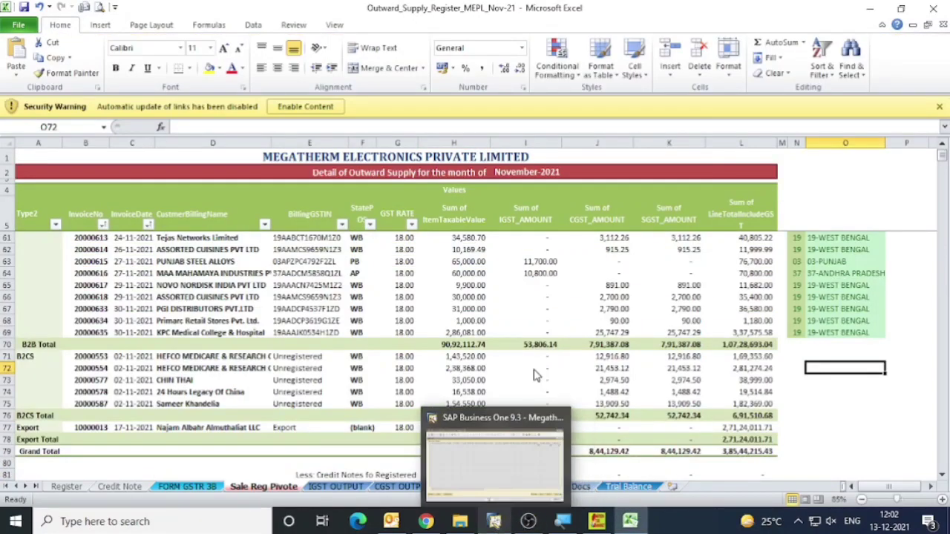
scroll(799, 290, down, 12)
scroll(800, 290, up, 7)
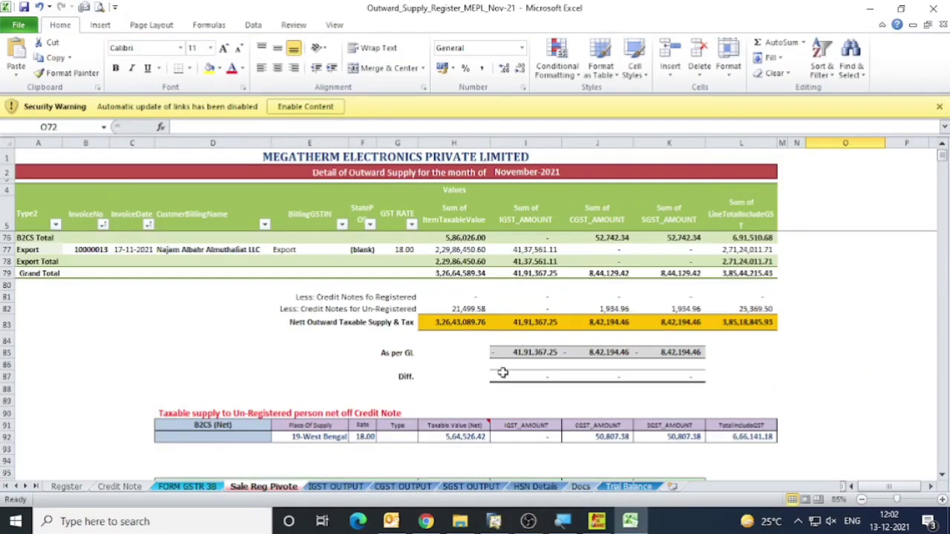
click(452, 436)
key(ctrl+shift+Right)
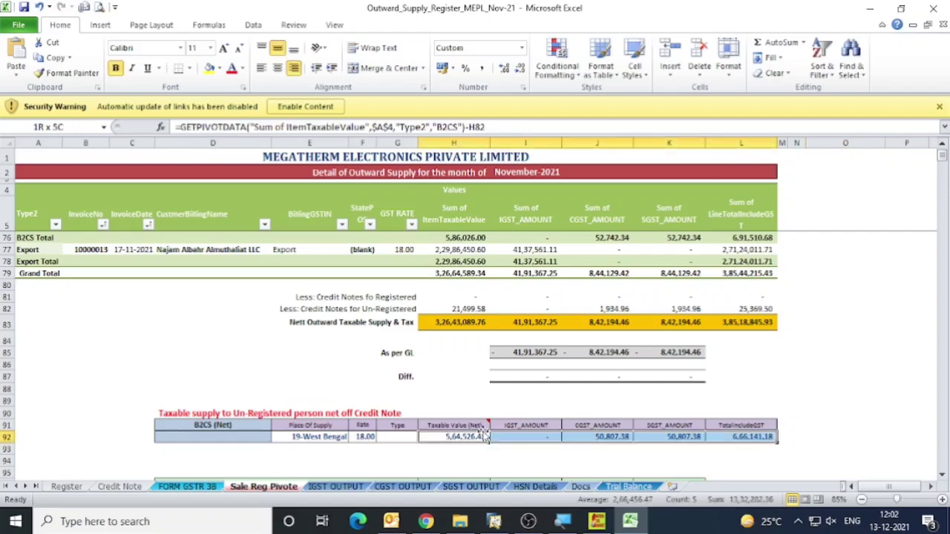
key(ctrl+c)
key(Down)
key(ctrl+alt+v)
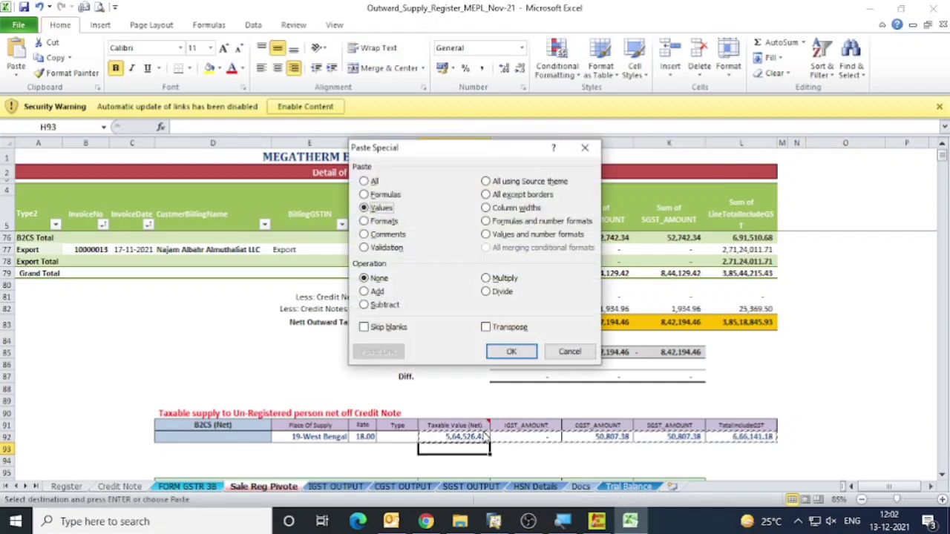
key(Return)
scroll(537, 405, down, 3)
key(Escape)
Copy the plain taxable value 564526.42 from cell H93 and switch to the GST Offline Tool.
click(454, 333)
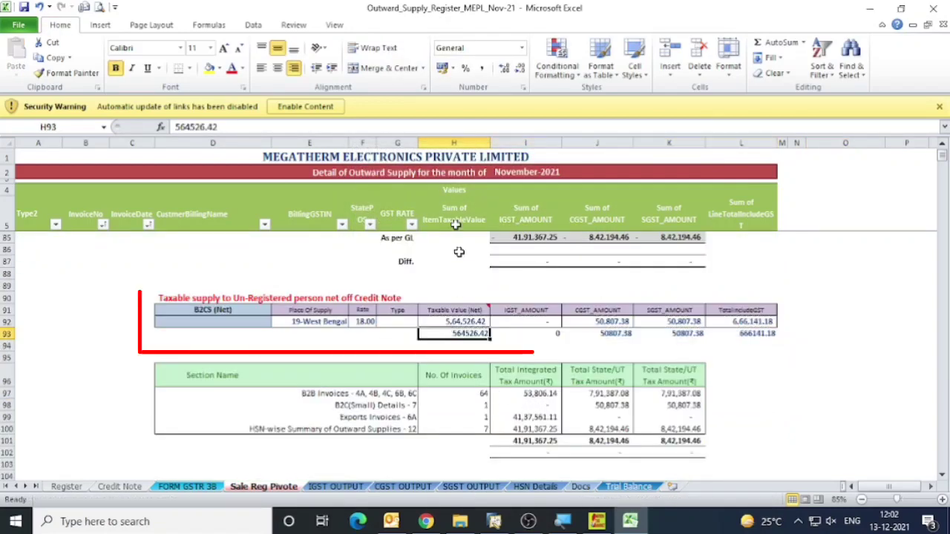
double_click(256, 127)
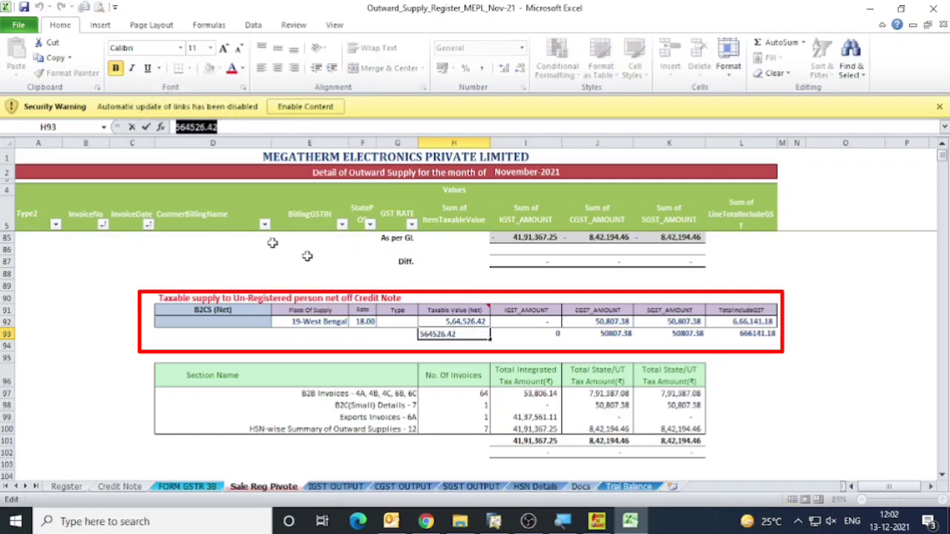
key(ctrl+c)
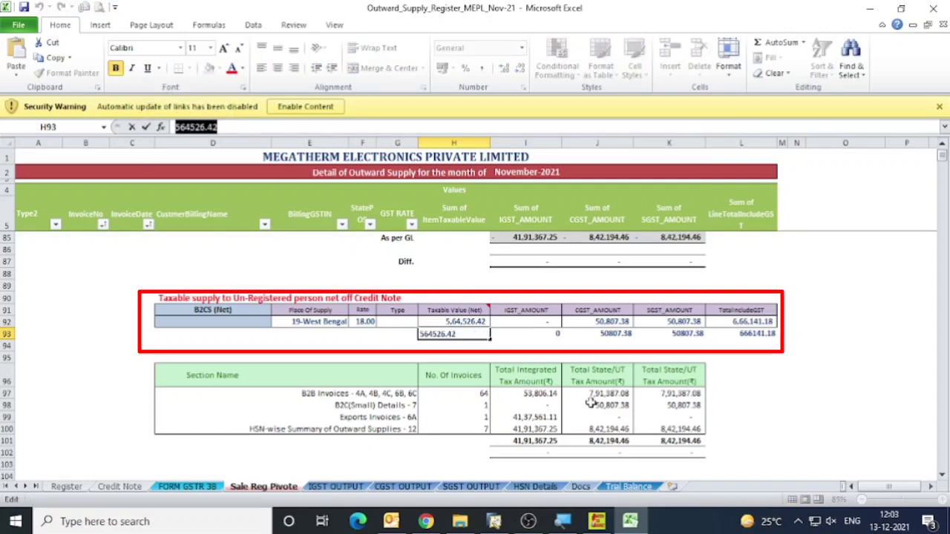
click(596, 521)
click(120, 321)
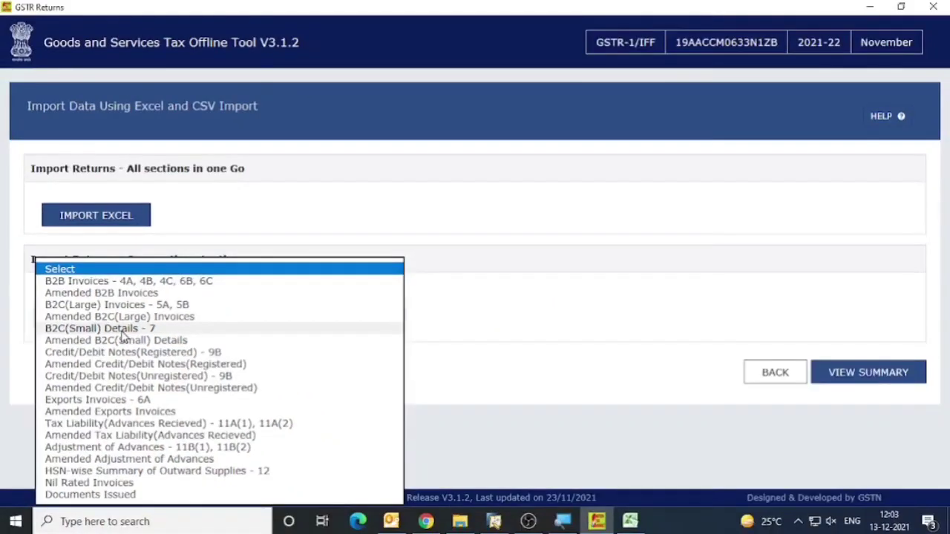
click(125, 337)
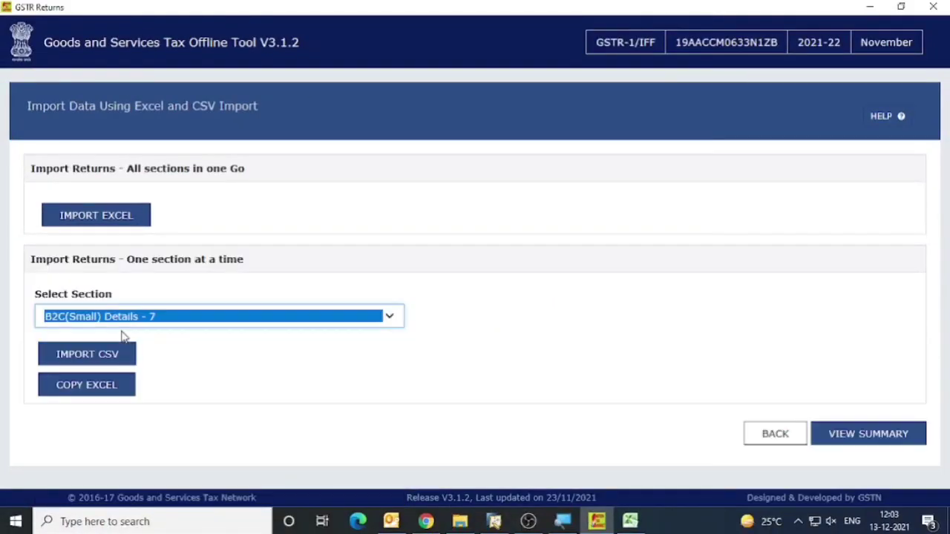
click(91, 362)
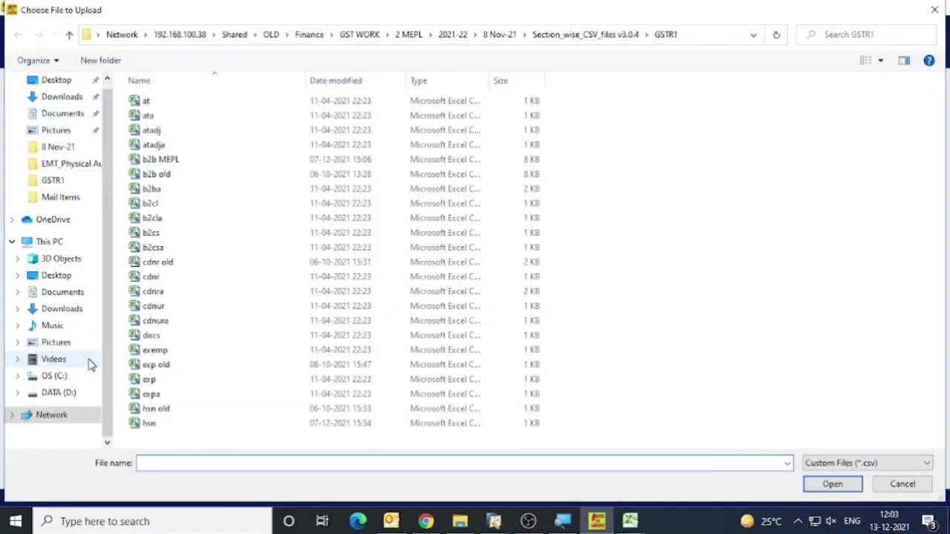
click(920, 492)
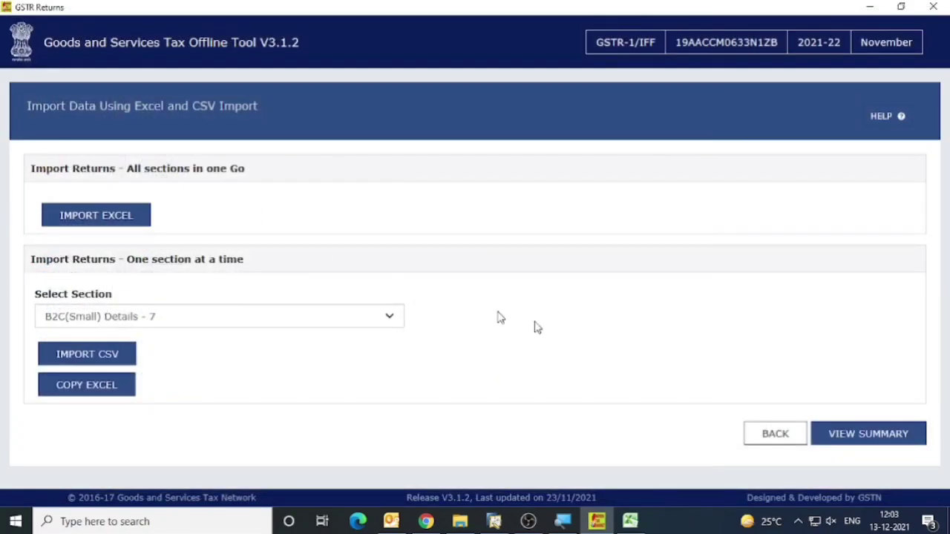
Open the return summary, enter its B2B Invoices section and change the section to B2C(Small) Details - 7.
click(890, 444)
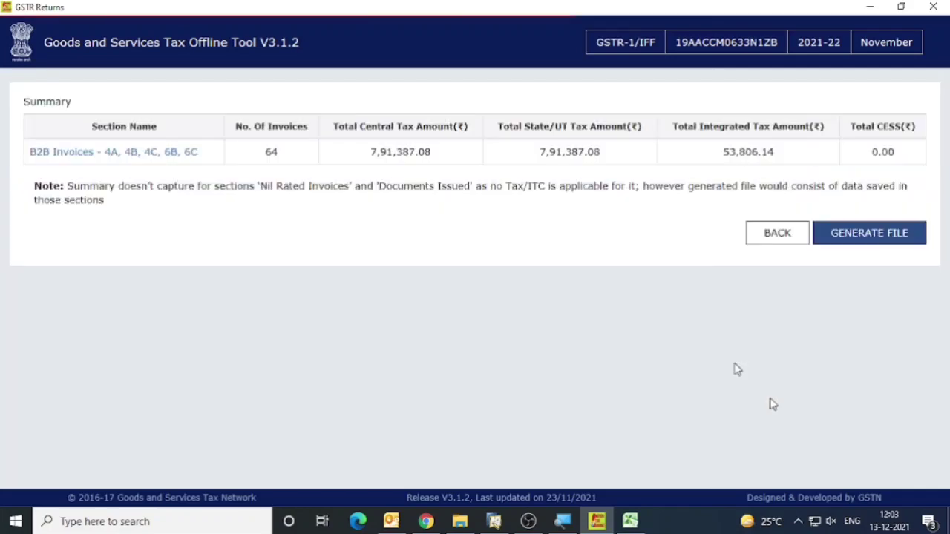
click(135, 155)
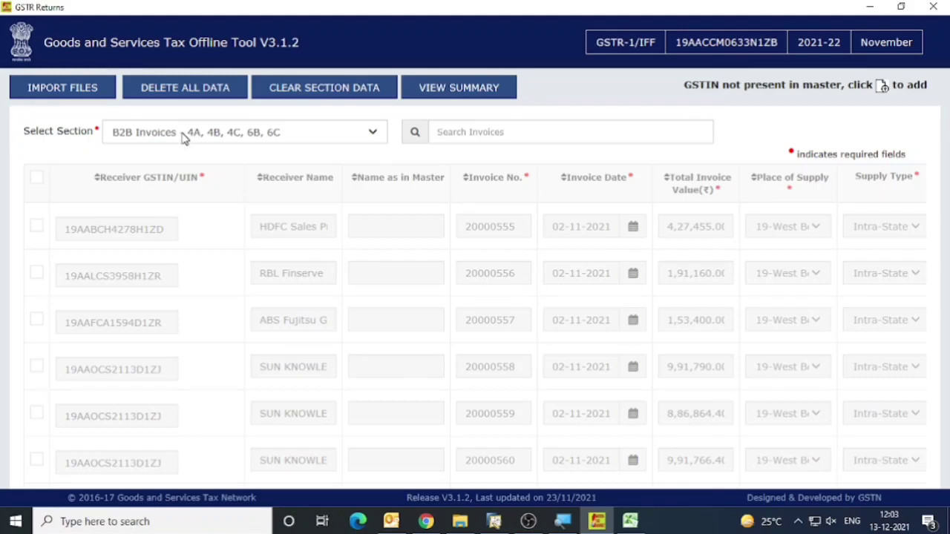
click(185, 139)
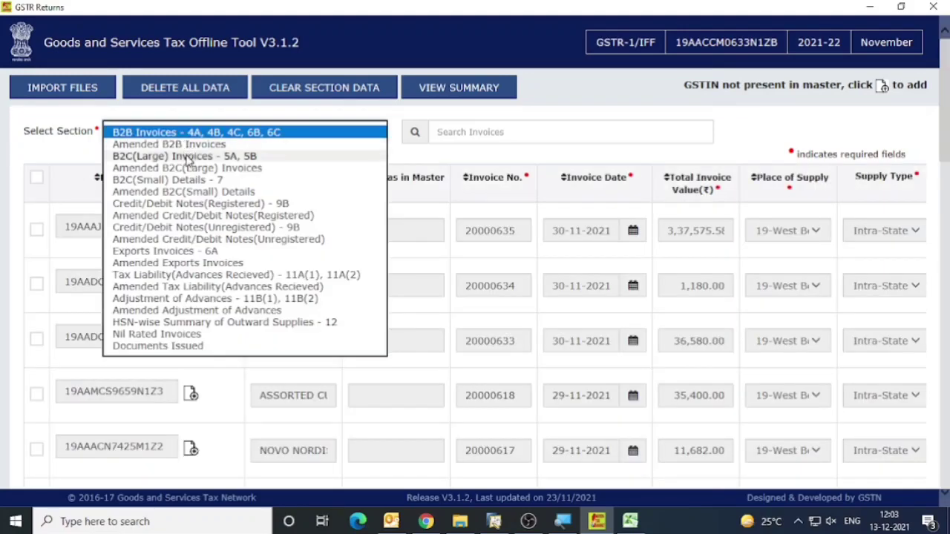
click(181, 182)
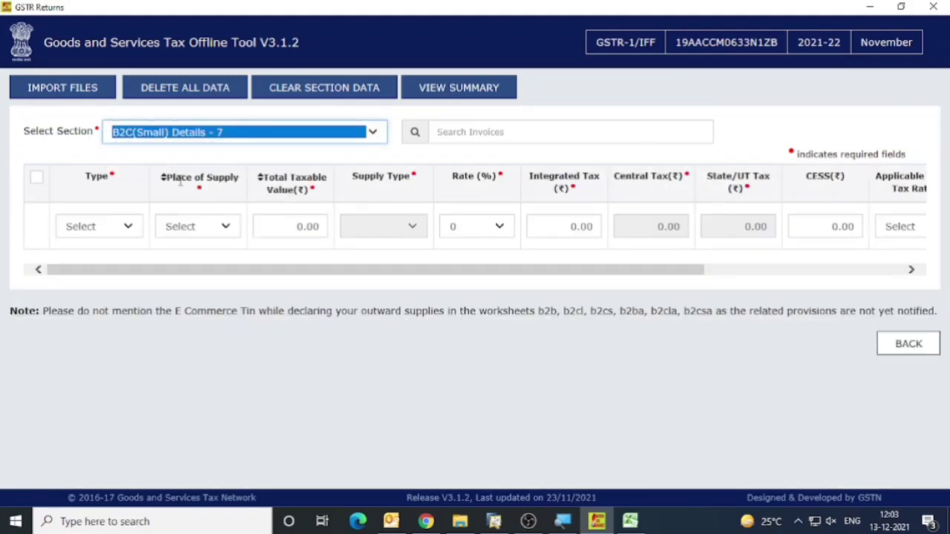
Fill the new B2C(Small) row with type Other Than E-COMMERCE, place of supply 19-West Bengal and total taxable value 5,64,526.42.
click(110, 231)
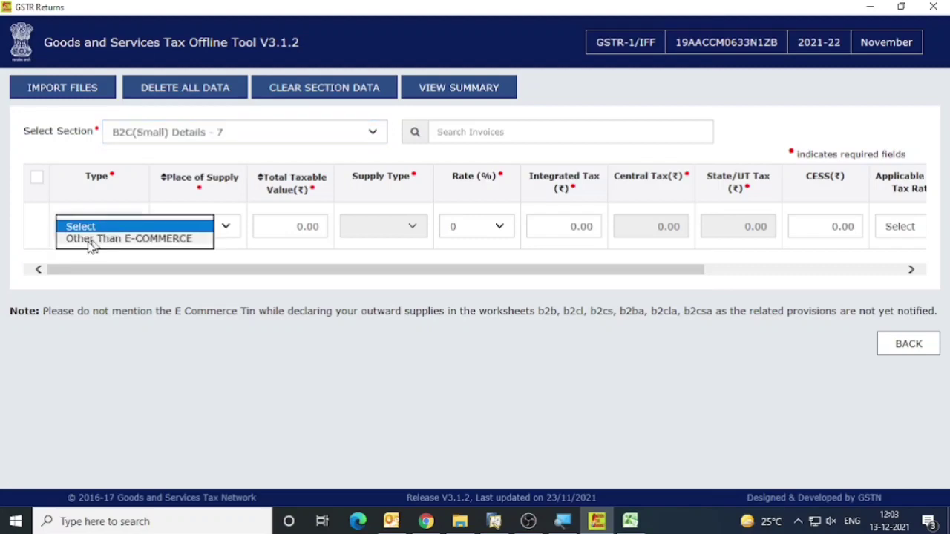
click(82, 243)
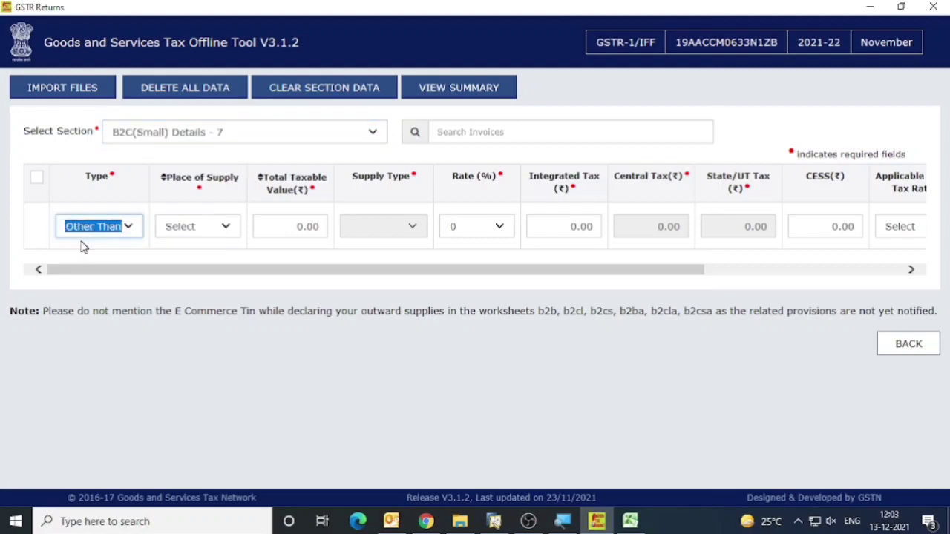
click(215, 230)
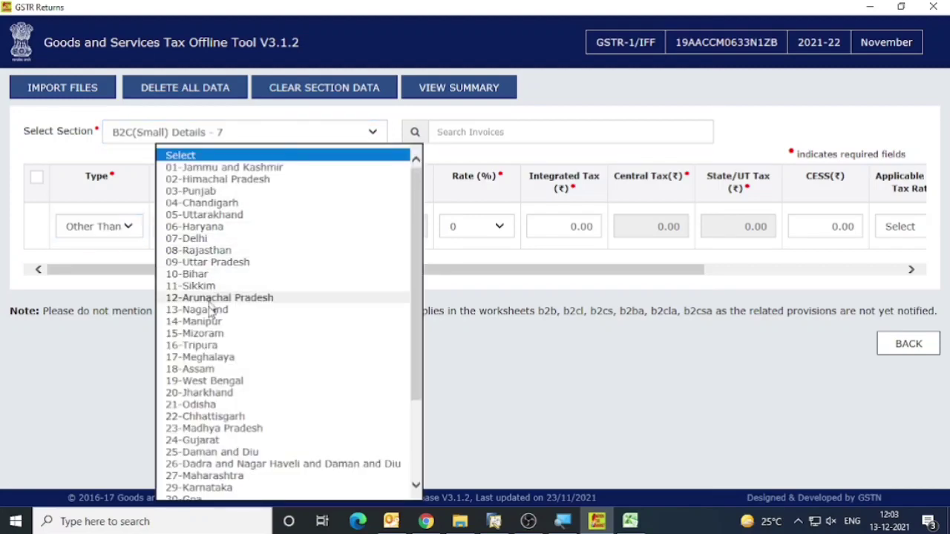
click(208, 382)
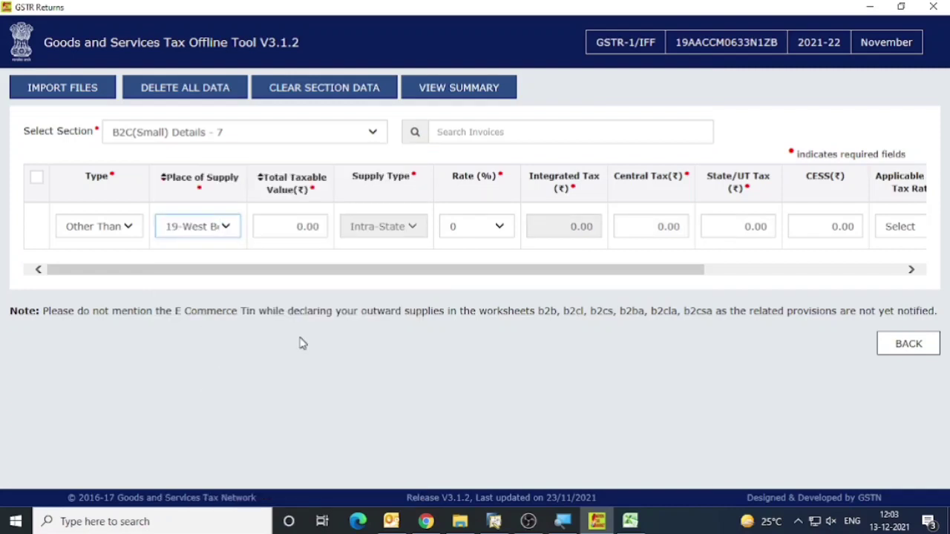
click(274, 230)
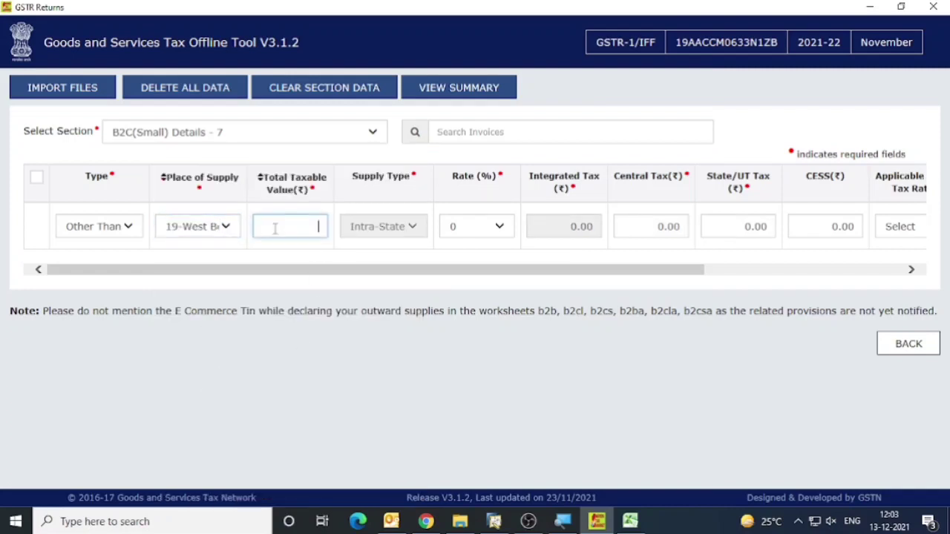
key(ctrl+v)
Set the B2C(Small) row's rate to 18% and save the row.
key(Tab)
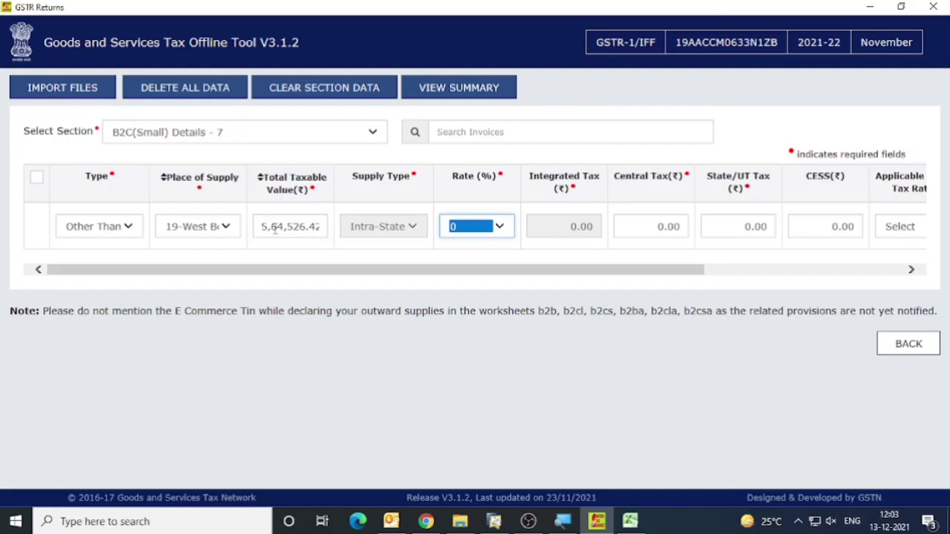
text(18)
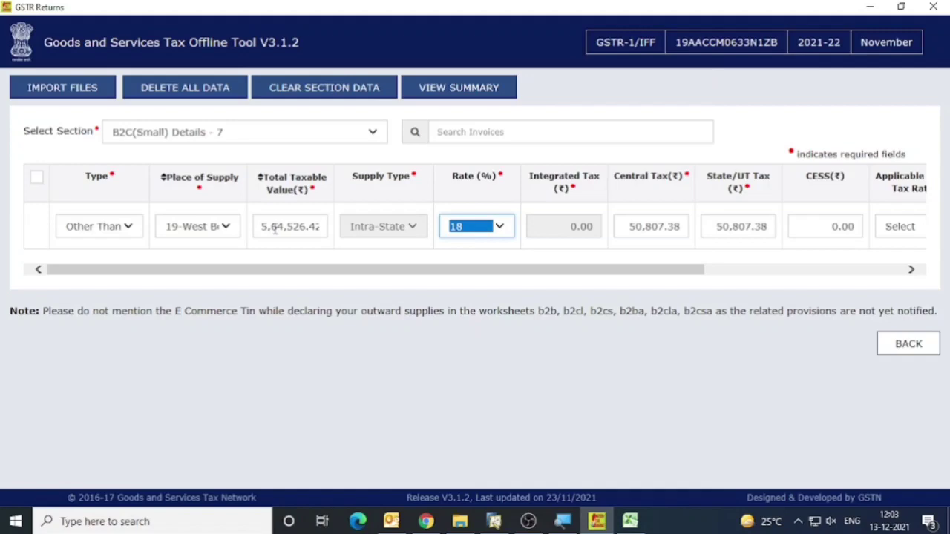
click(491, 233)
click(492, 226)
key(Tab)
drag(643, 271, 886, 271)
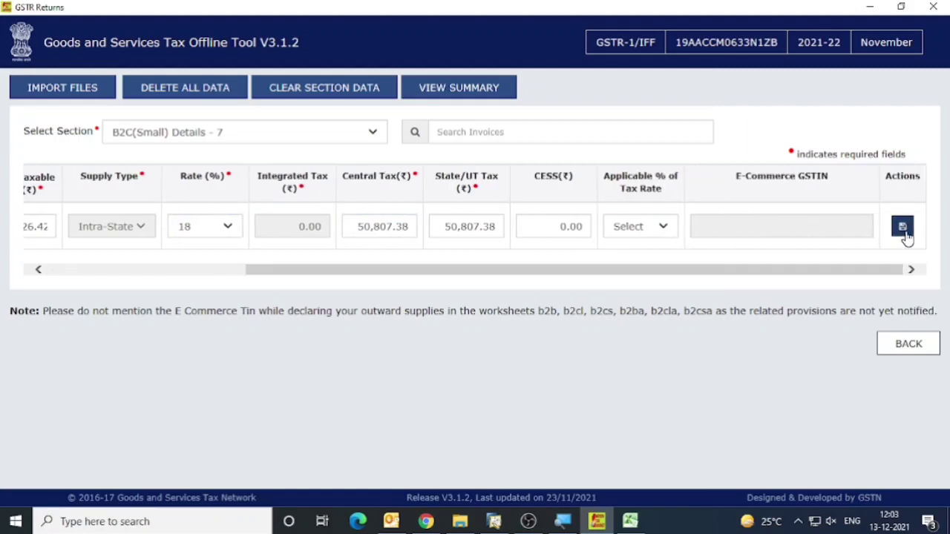
click(902, 228)
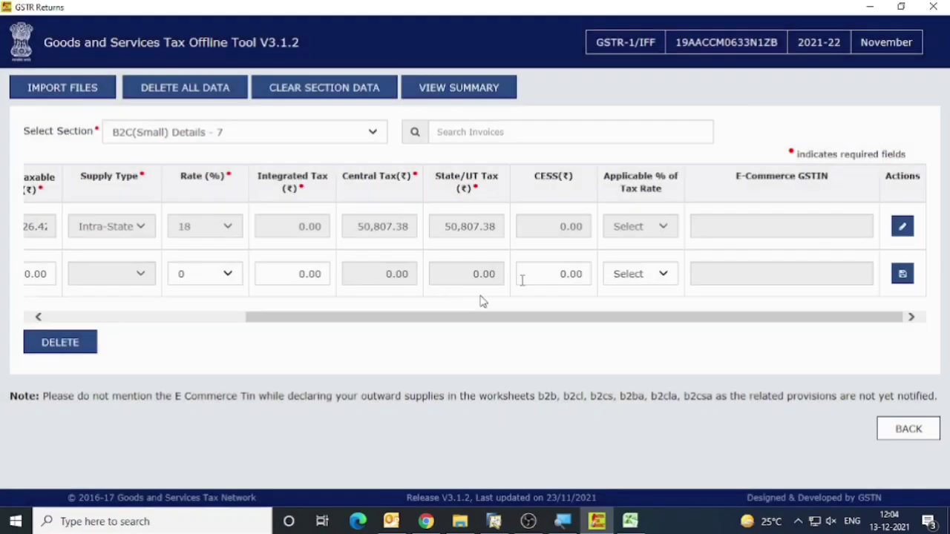
View the return summary and check its B2C(Small) entry against the B2CS total and un-registered credit notes on the Sale Reg Pivote sheet.
click(443, 87)
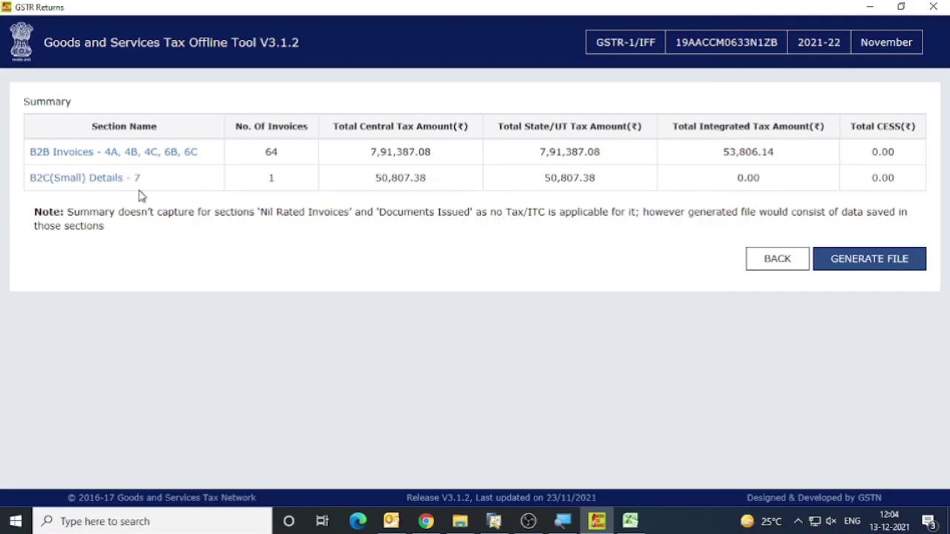
key(alt+Tab)
scroll(433, 314, up, 4)
scroll(432, 315, up, 4)
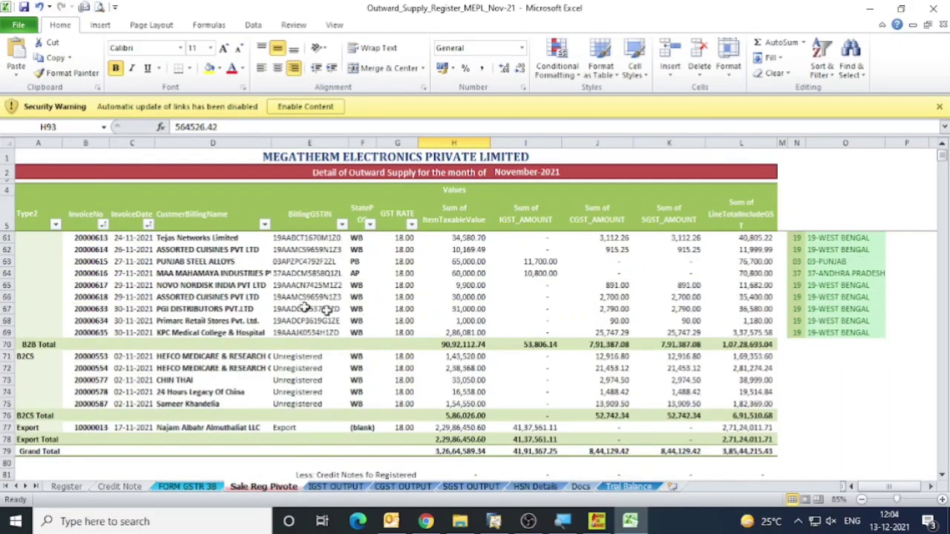
click(39, 415)
scroll(323, 357, down, 3)
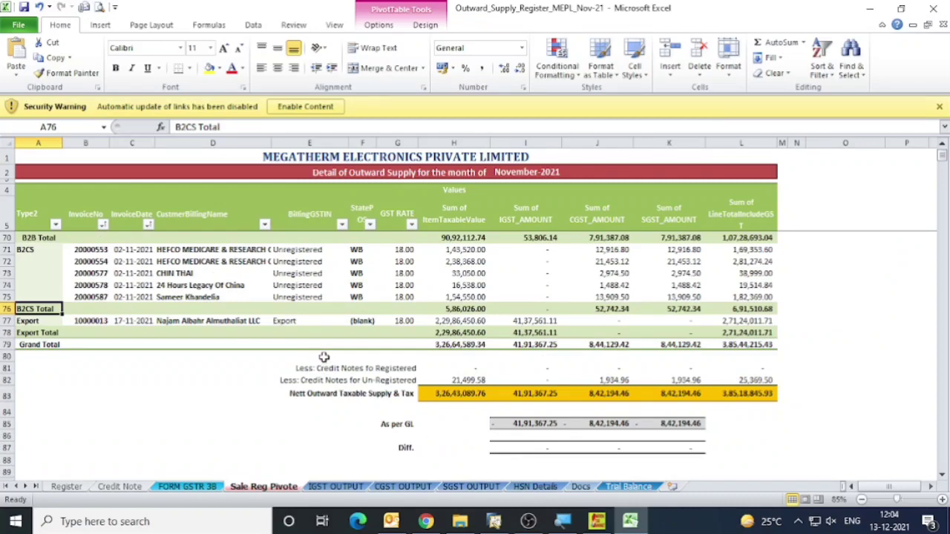
scroll(324, 357, up, 3)
scroll(415, 364, down, 3)
click(484, 380)
scroll(480, 376, down, 2)
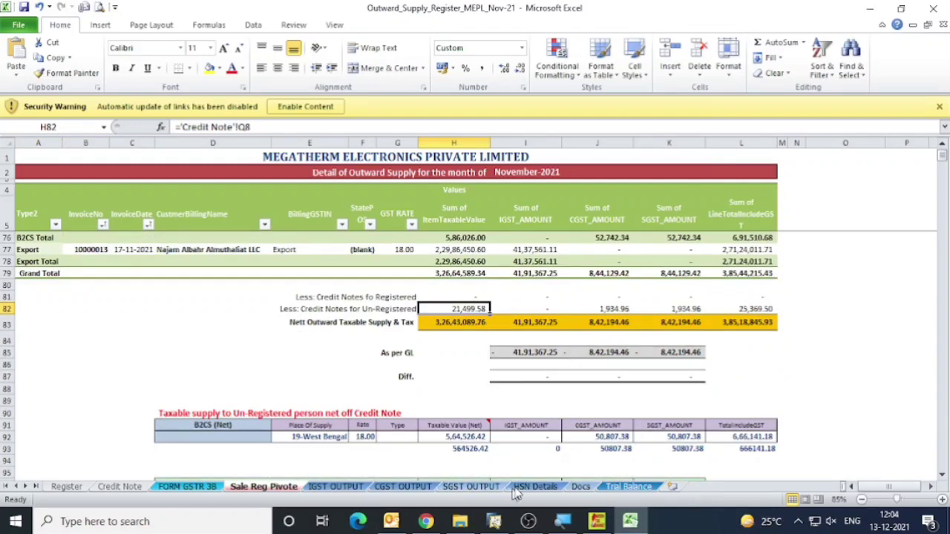
Open the HSN Details sheet and examine the HSN-wise outward supply rows.
click(534, 485)
click(352, 280)
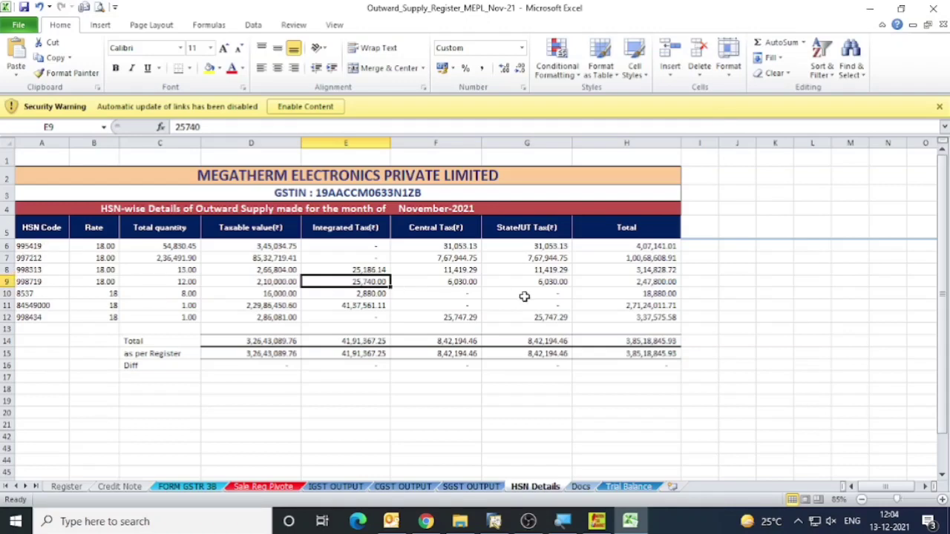
click(38, 249)
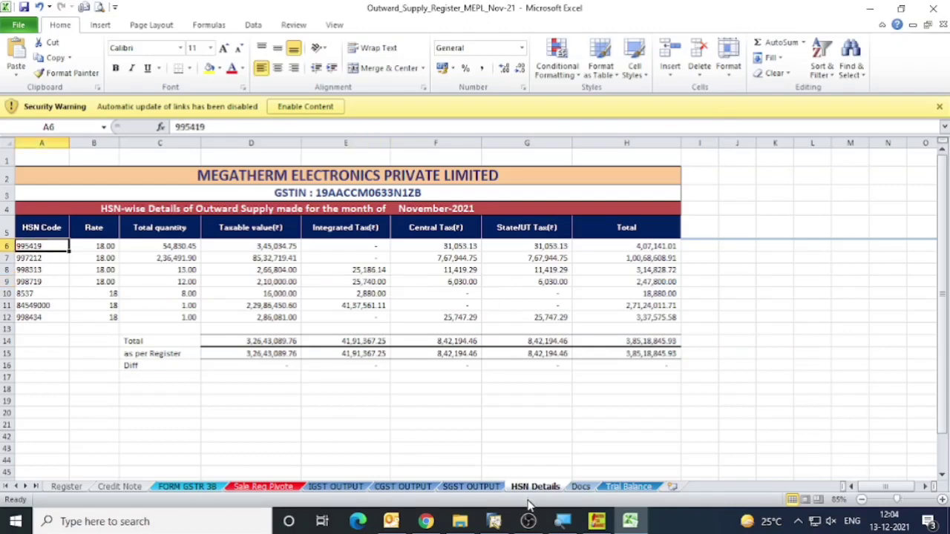
Switch to File Explorer and open the GSTR1 folder inside Section_wise_CSV_files v3.0.4.
right_click(462, 521)
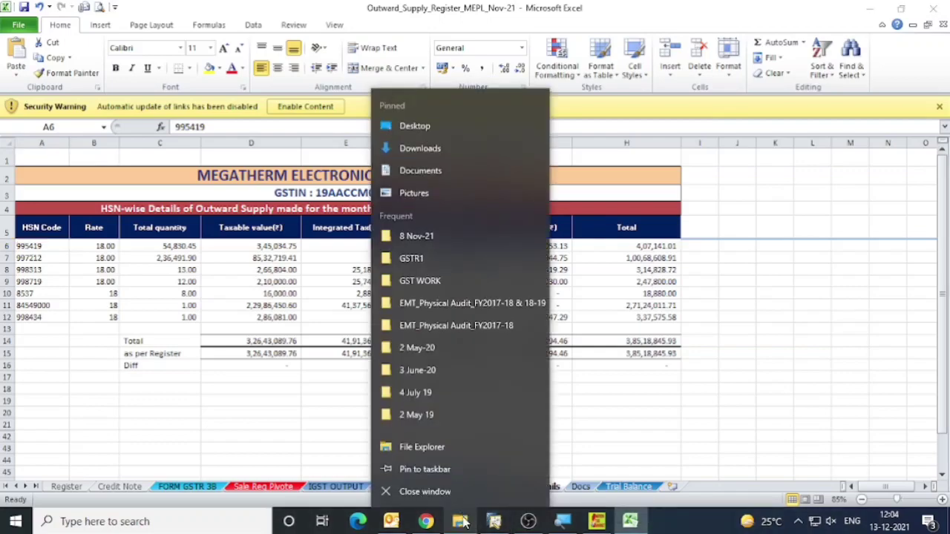
click(622, 406)
click(458, 520)
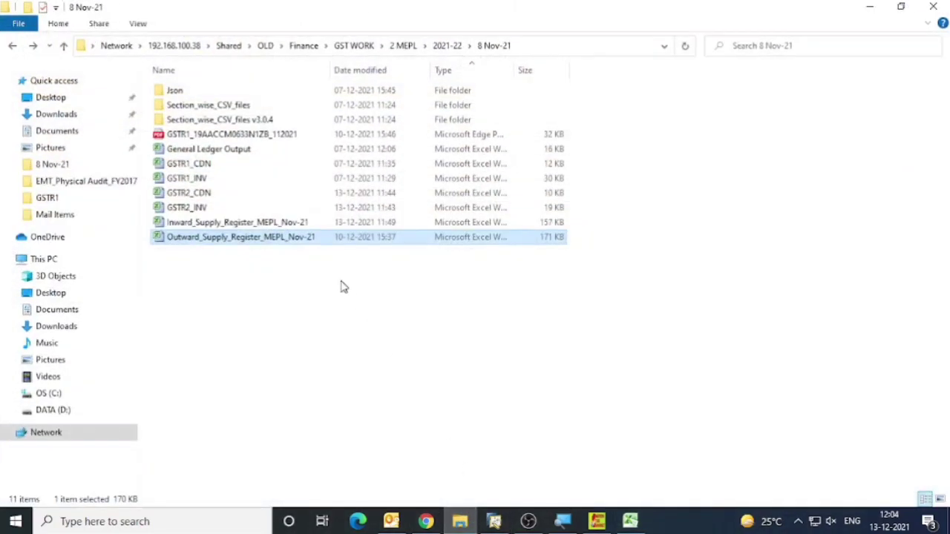
key(BackSpace)
key(Return)
key(Down)
key(Down)
key(Down)
key(Down)
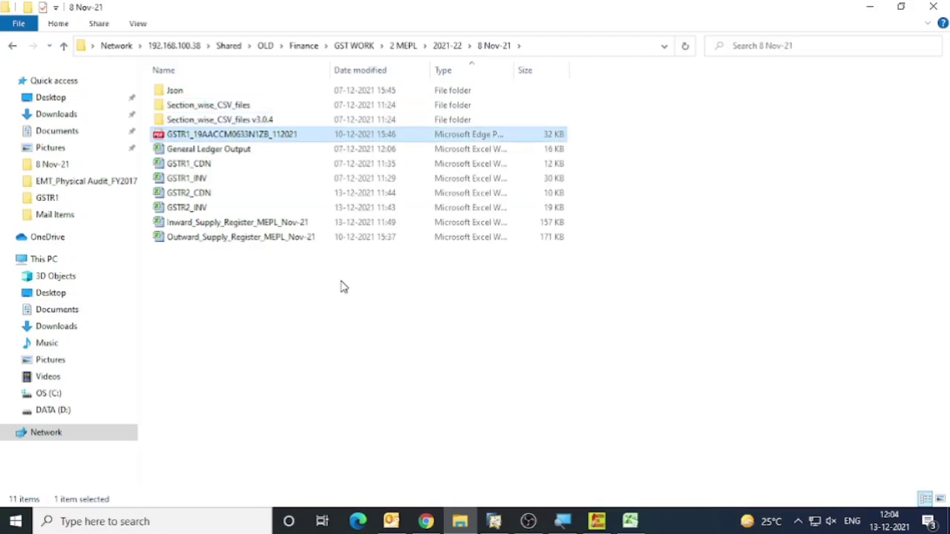
key(Up)
key(Return)
key(Down)
key(Return)
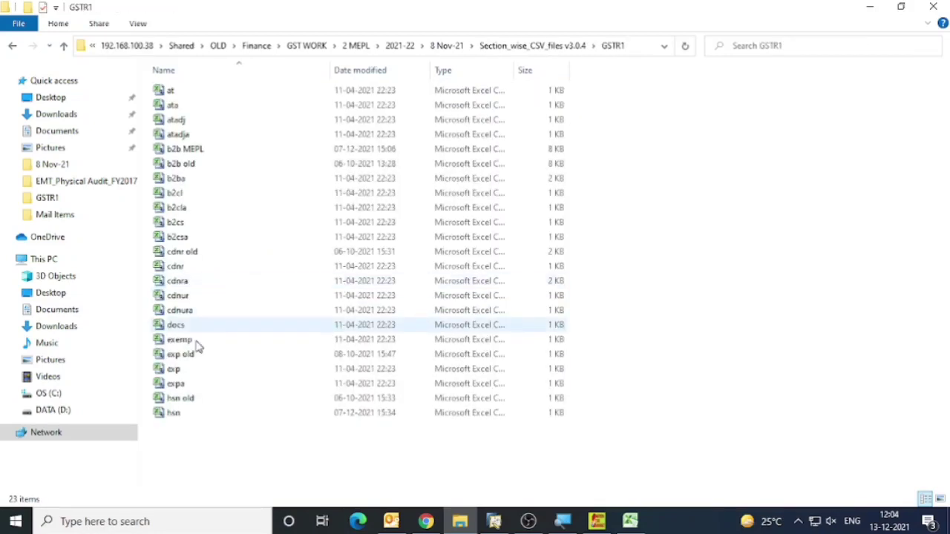
Open the hsn CSV file, examine its HSN-wise rows, and close it.
double_click(193, 414)
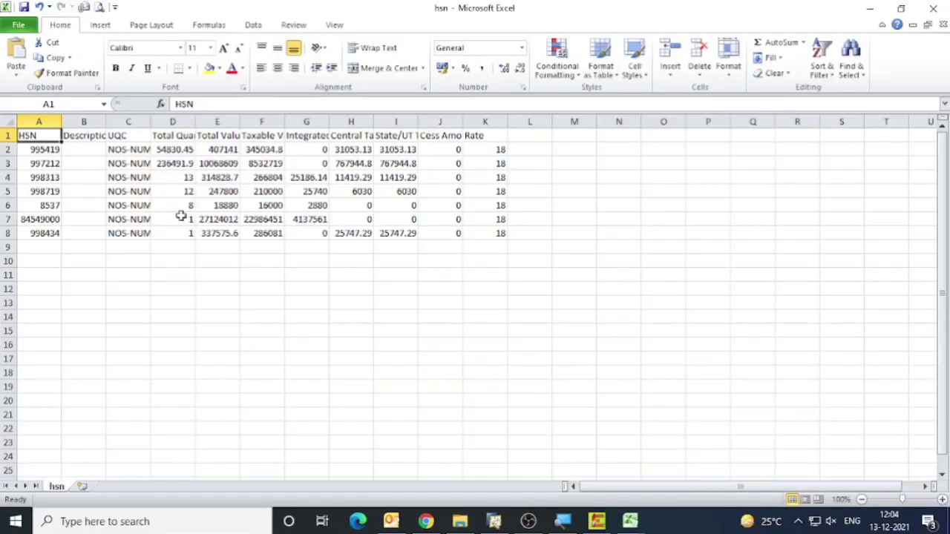
click(122, 246)
click(383, 258)
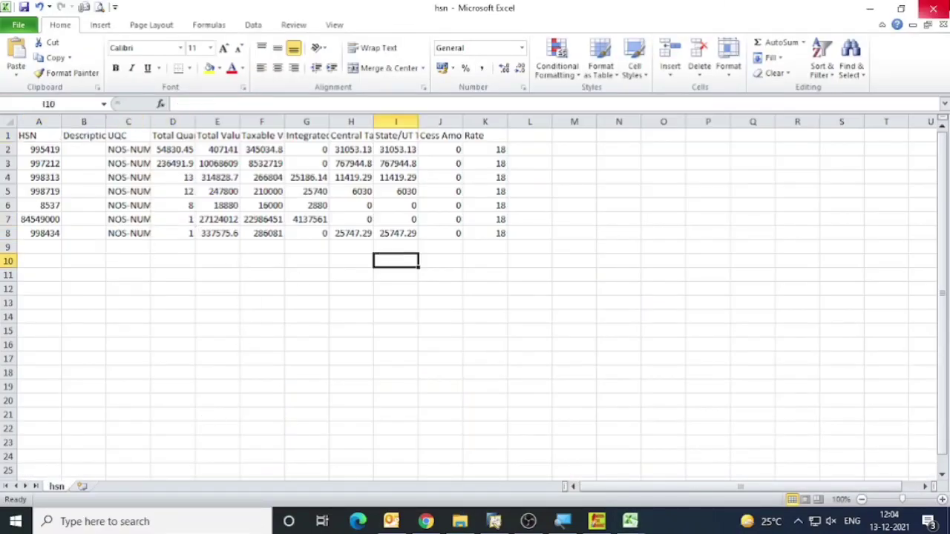
click(932, 8)
Switch to the GST Offline Tool and import the hsn CSV file into the HSN-wise Summary of Outward Supplies - 12 section.
click(597, 521)
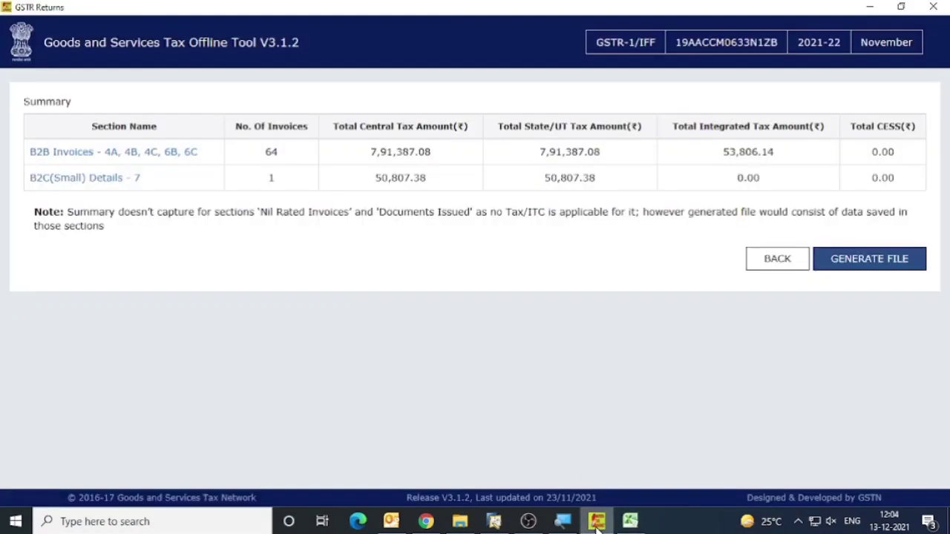
click(114, 180)
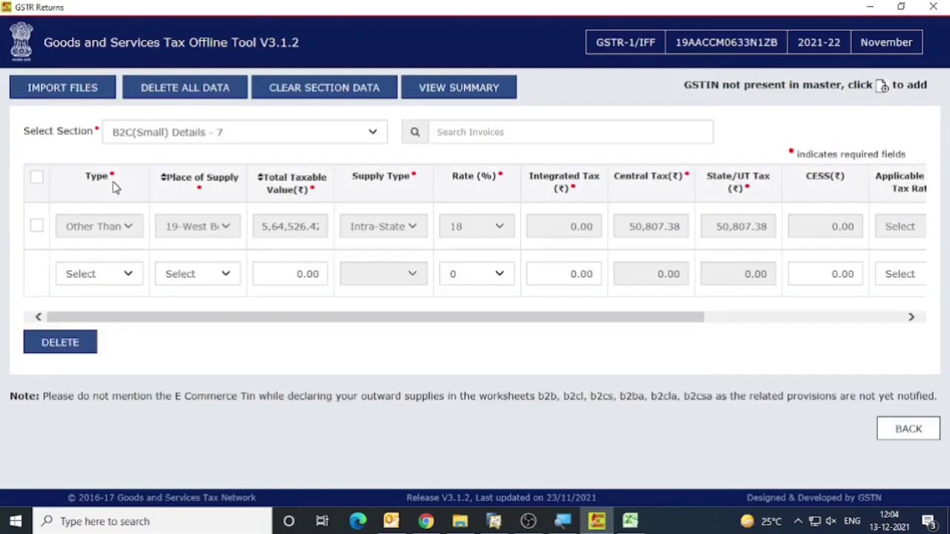
click(58, 91)
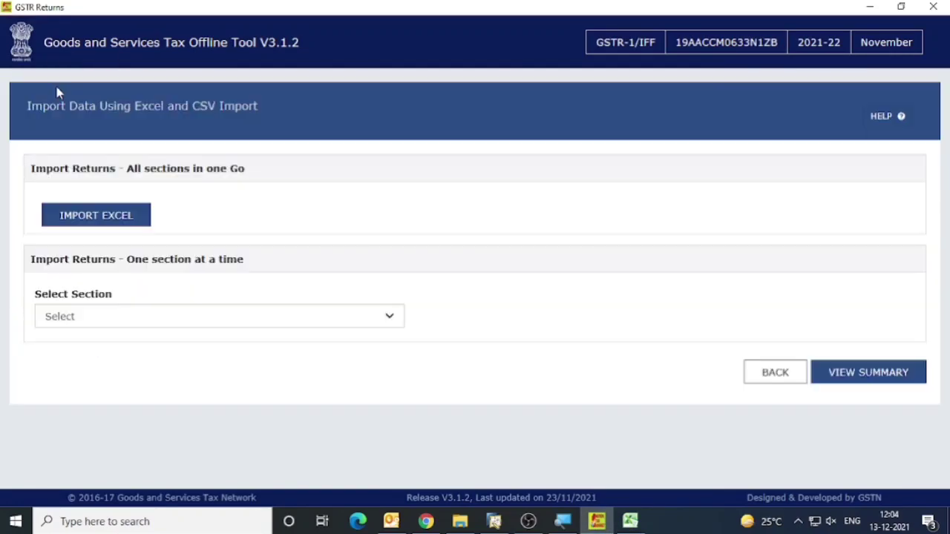
click(190, 326)
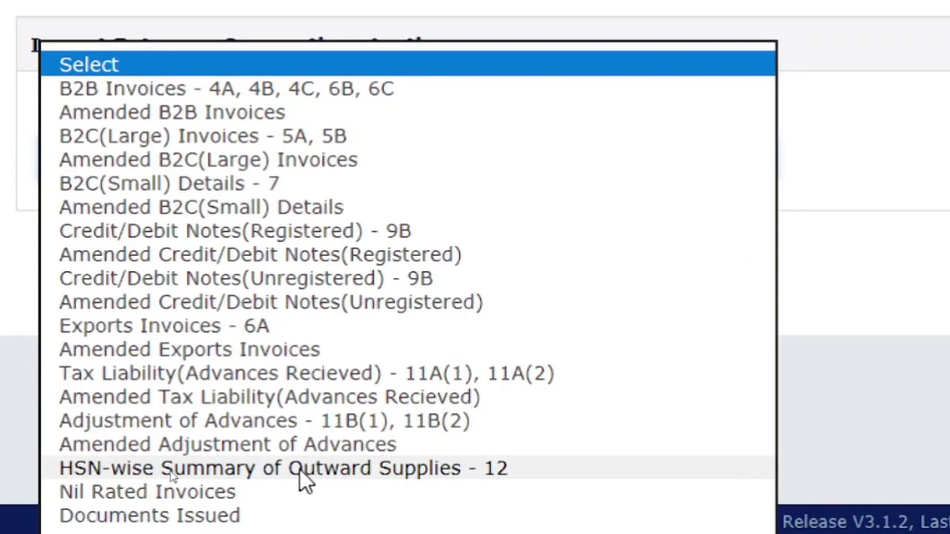
click(297, 468)
click(176, 248)
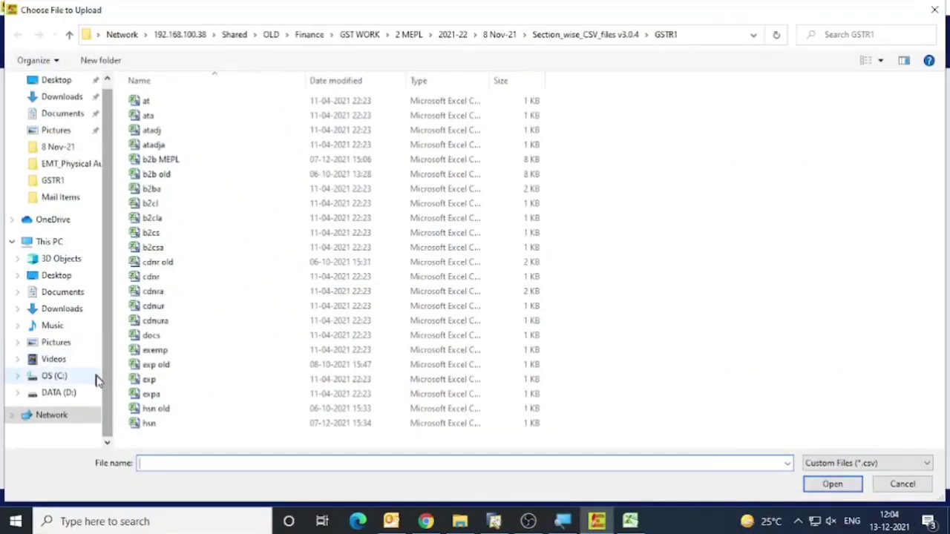
click(151, 425)
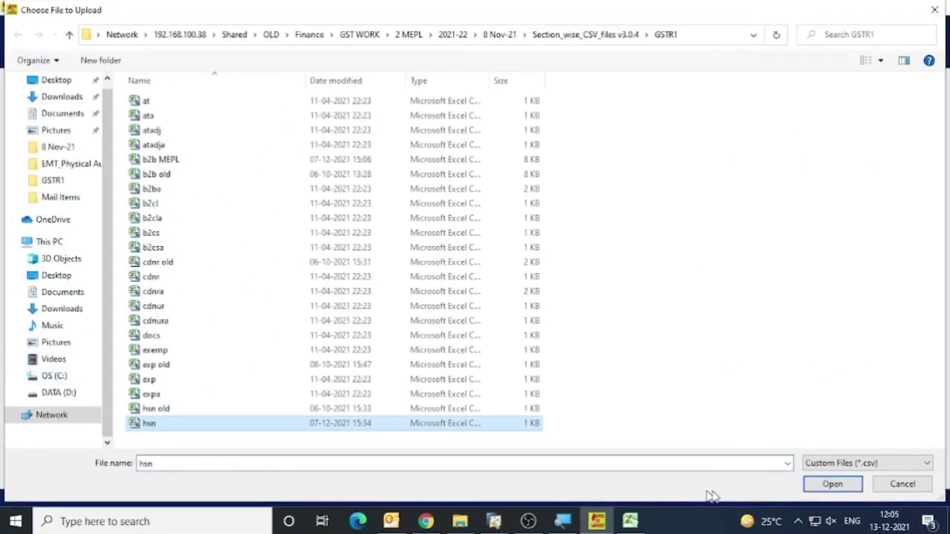
click(819, 482)
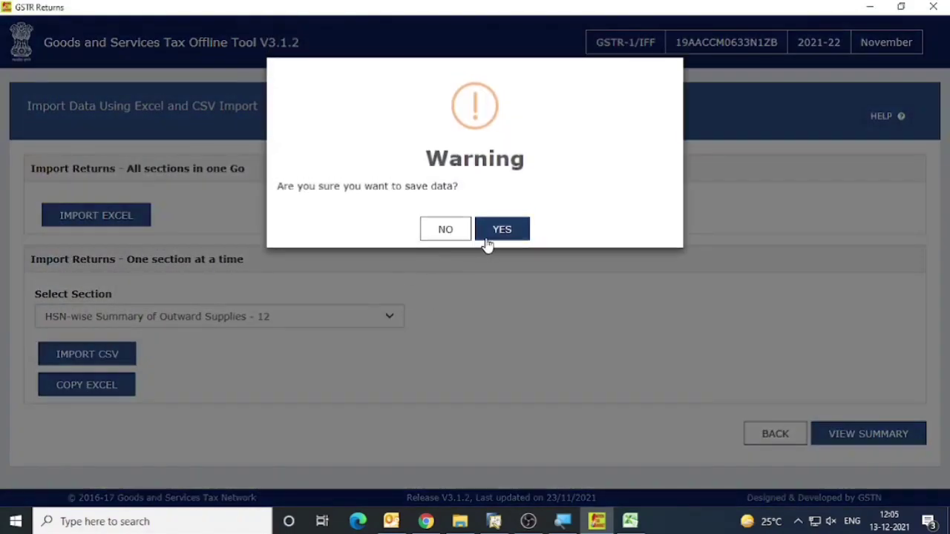
click(511, 239)
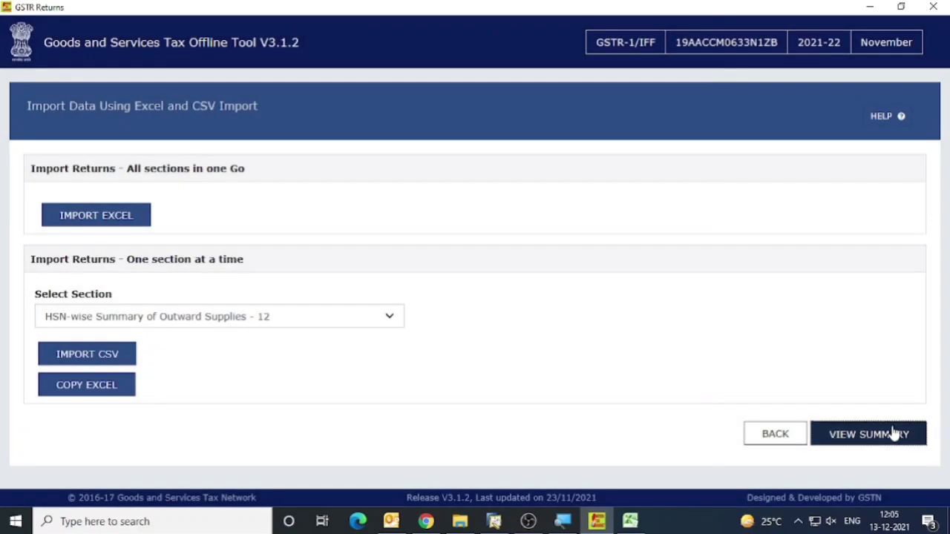
Check the return summary's HSN-wise entry against the register's HSN Details sheet, and examine the issued-invoice table on the Docs sheet.
click(890, 433)
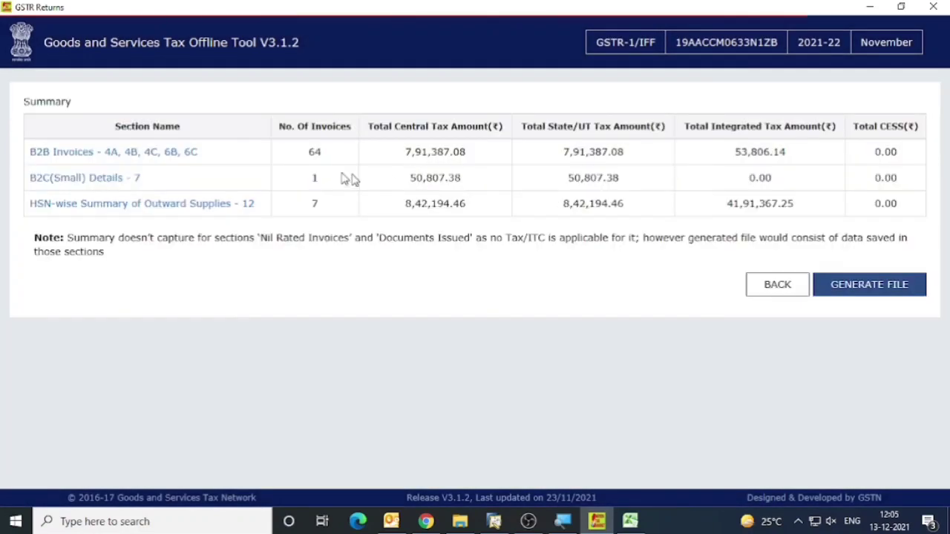
click(630, 521)
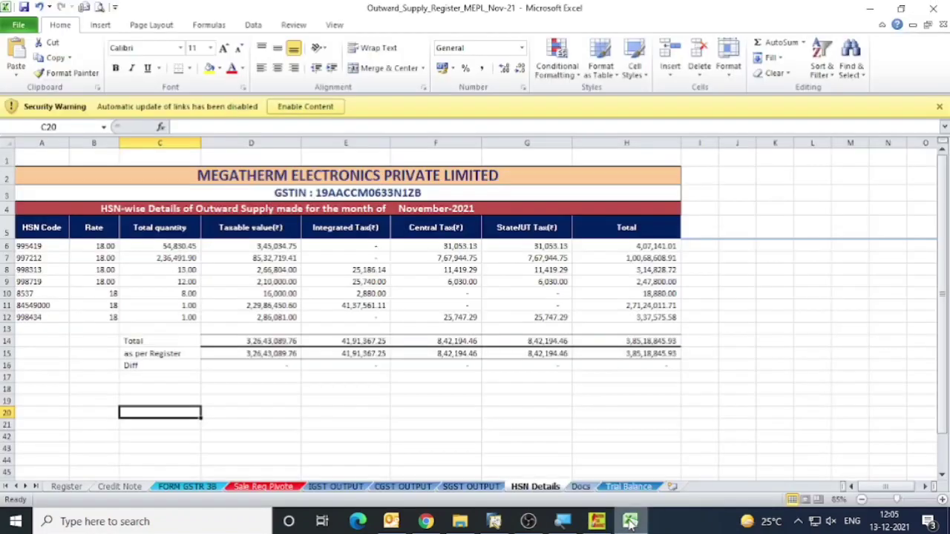
click(582, 487)
click(413, 278)
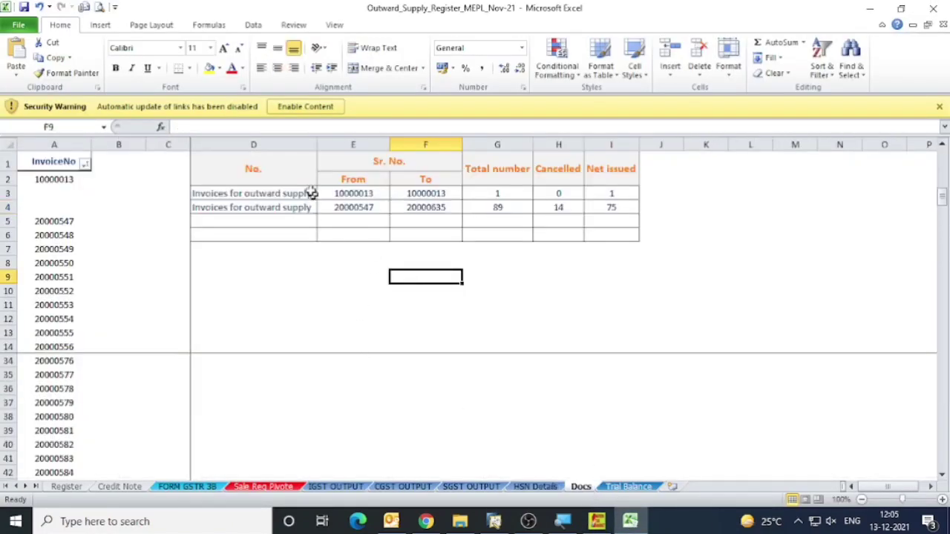
drag(254, 166, 595, 238)
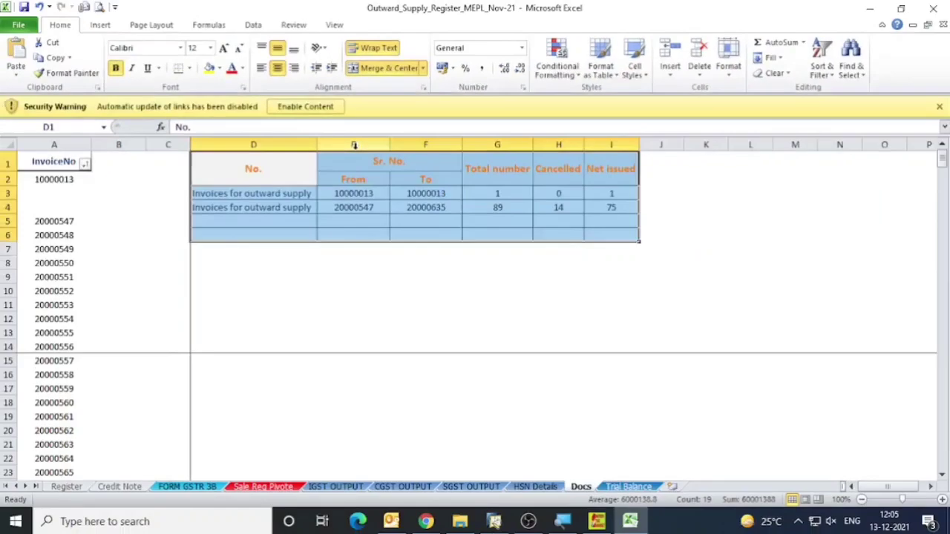
Return to the GST Offline Tool and open the Documents Issued section.
click(596, 522)
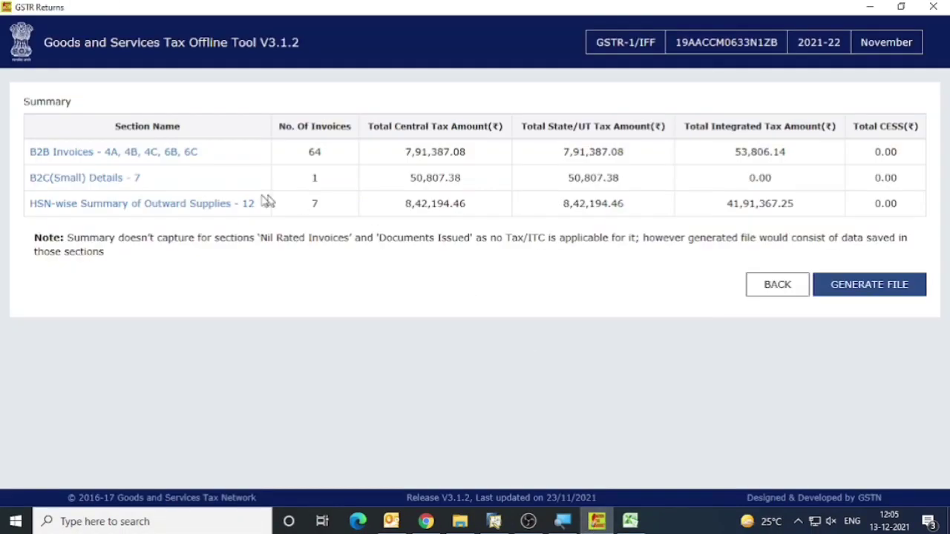
click(117, 179)
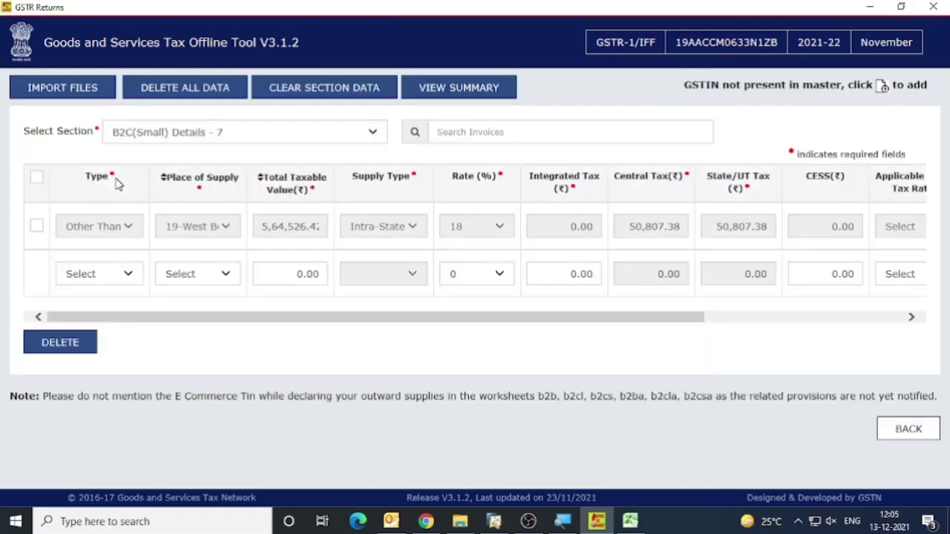
click(188, 134)
click(158, 298)
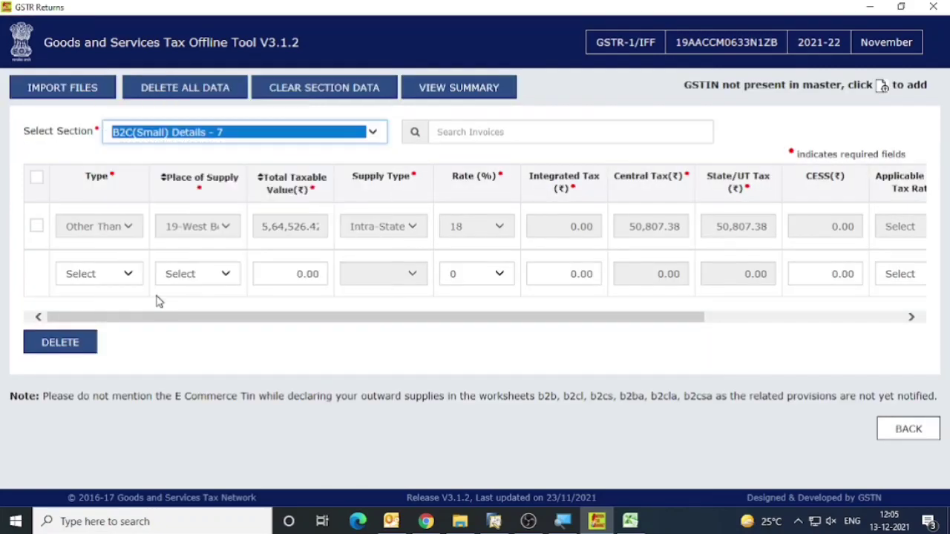
Copy the first invoice series' starting number 10000013 from the Docs sheet into the From field of the Documents Issued row.
key(alt+Tab)
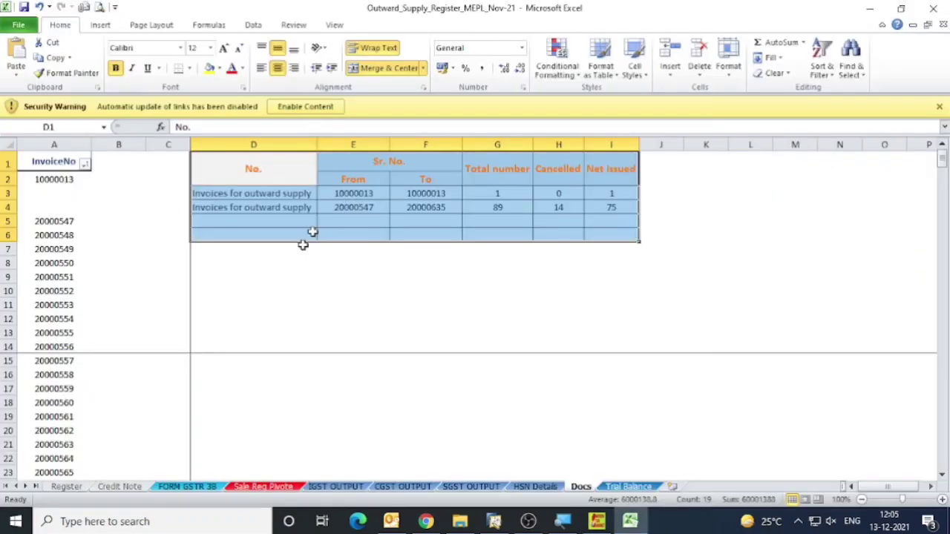
click(349, 193)
key(ctrl+c)
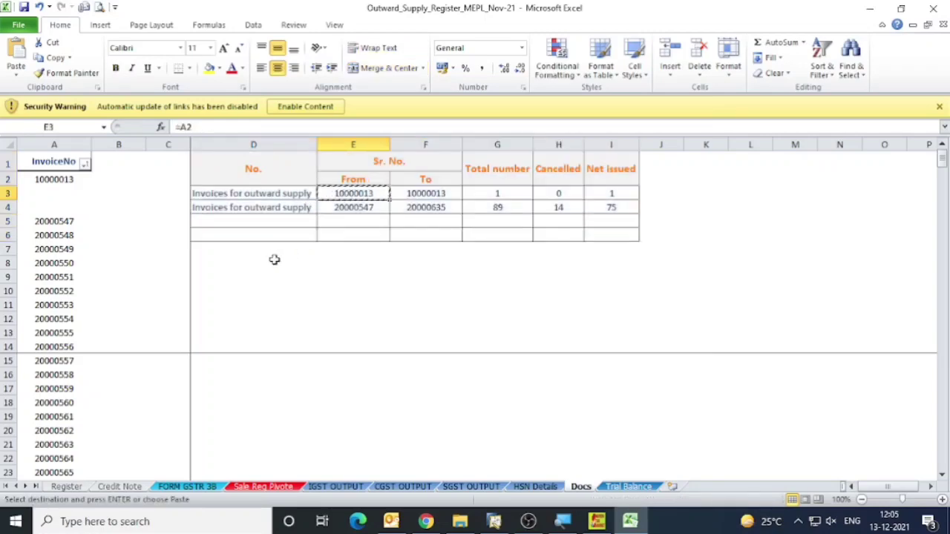
key(alt+Tab)
click(229, 310)
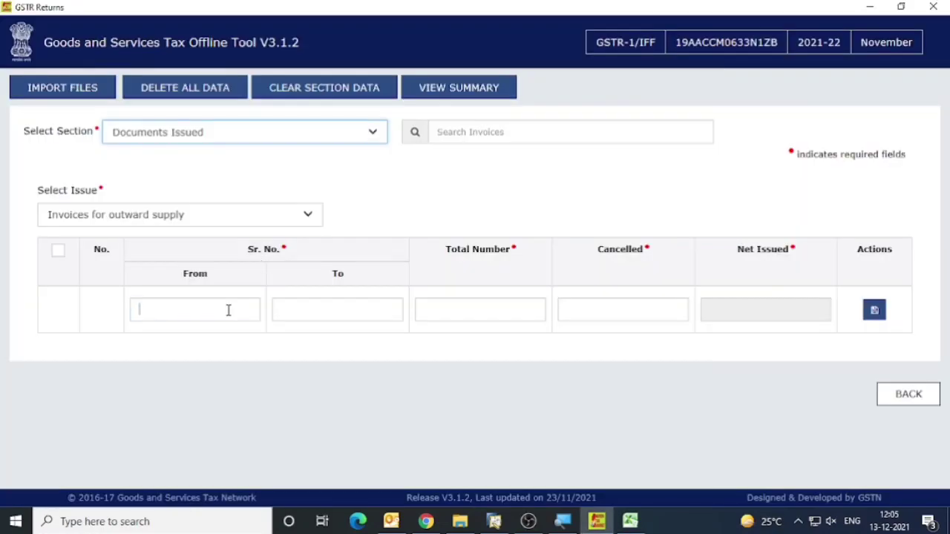
key(ctrl+v)
key(Tab)
Copy the first invoice series' ending number 10000013 from the Docs sheet into the row's To field.
key(alt+Tab)
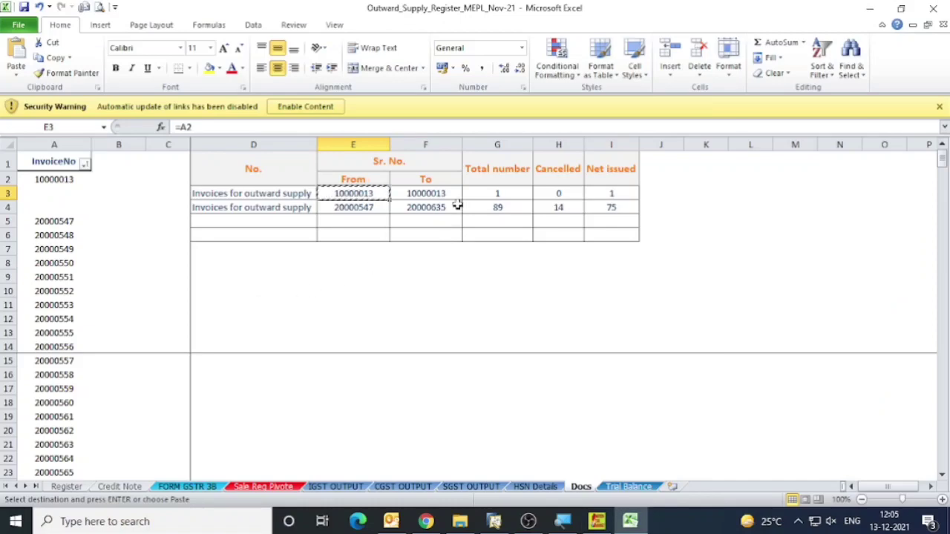
key(Right)
key(alt+Tab)
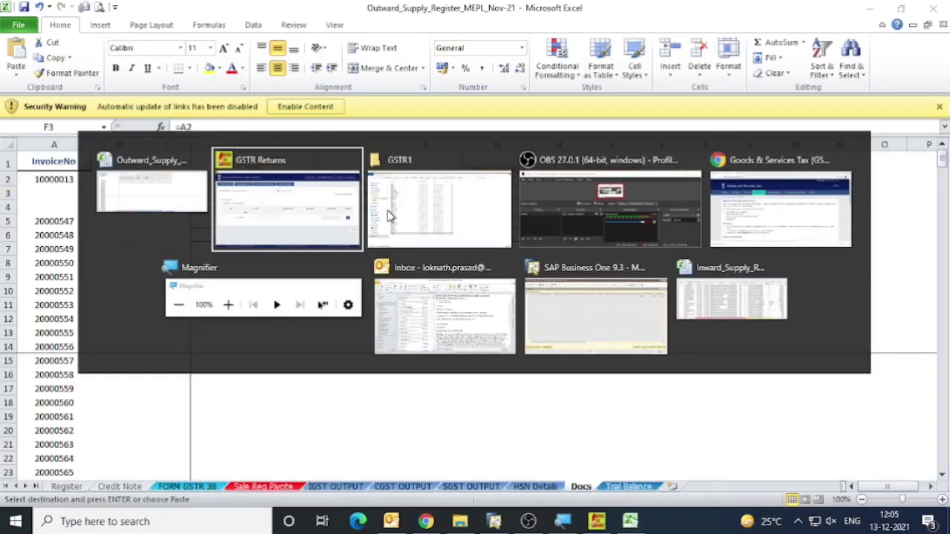
key(ctrl+v)
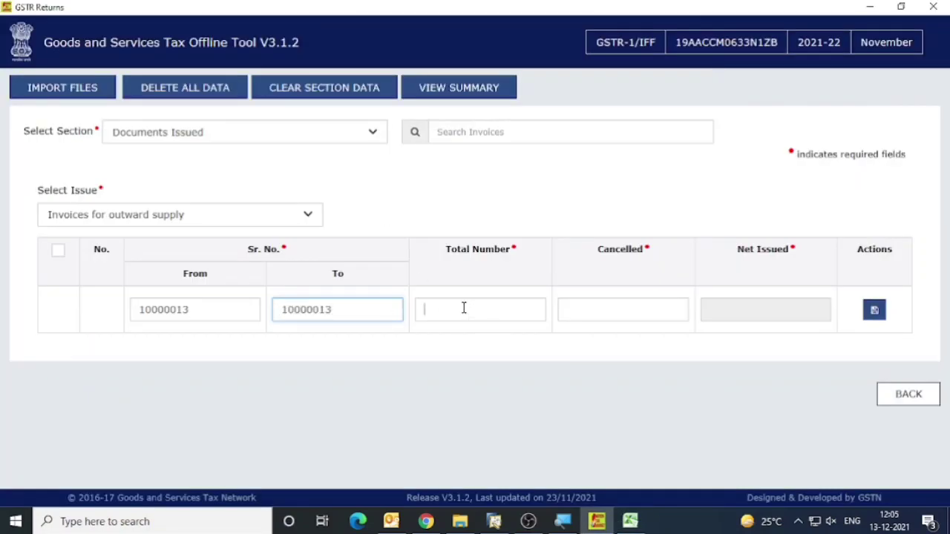
key(Tab)
Enter a total number of 1 and 0 cancelled for the first invoice series, and save the row.
key(alt+Tab)
key(alt+Tab)
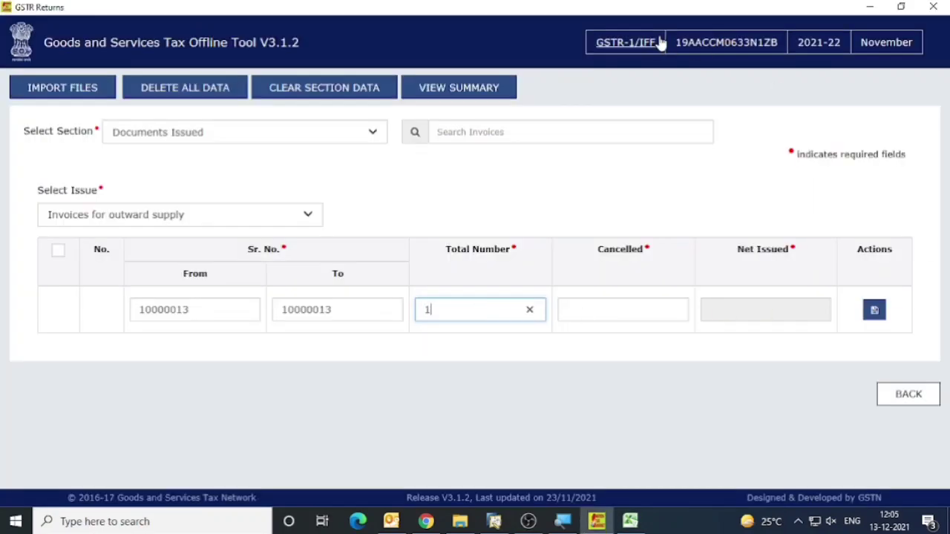
key(Tab)
text(0)
key(Tab)
key(Return)
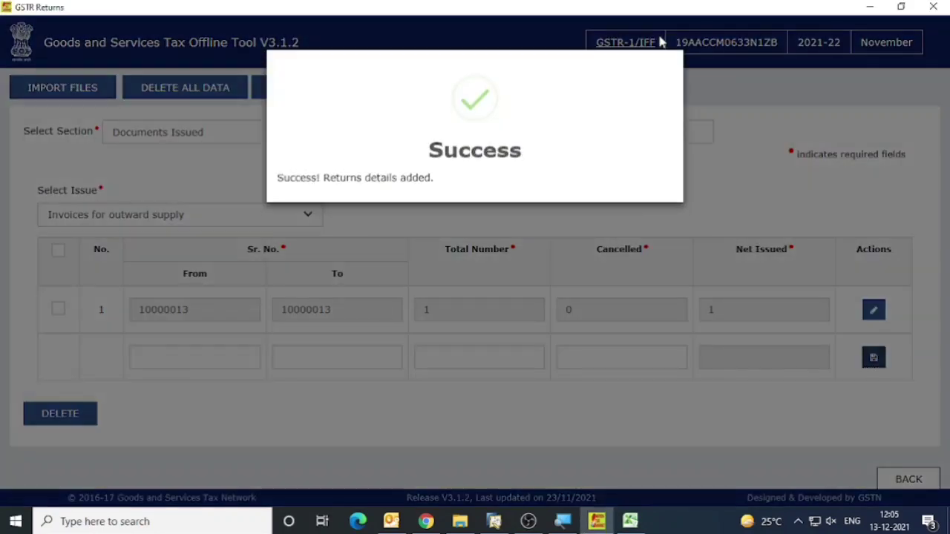
Copy the second invoice series' starting number 20000547 from the Docs sheet into the From field of the new Documents Issued row.
key(alt+Tab)
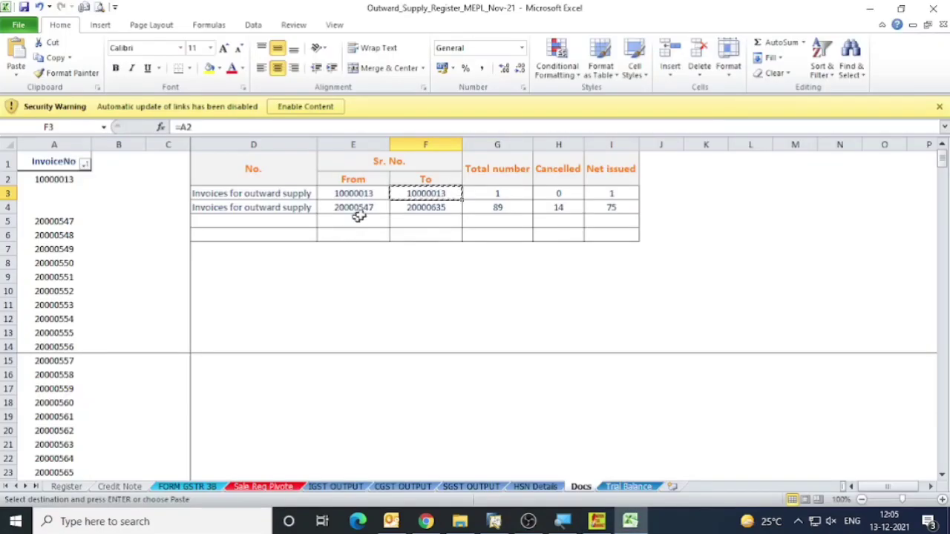
click(368, 210)
key(ctrl+c)
key(alt+Tab)
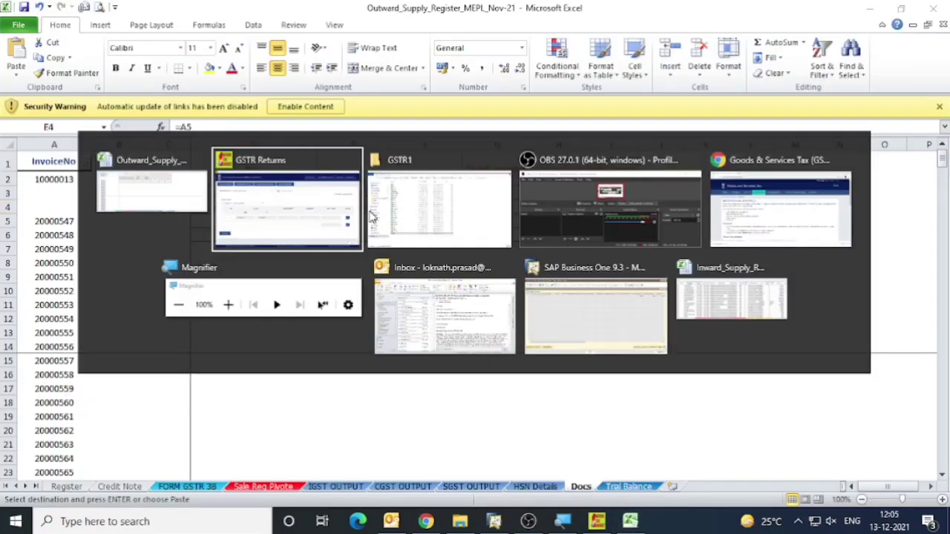
click(220, 354)
key(ctrl+v)
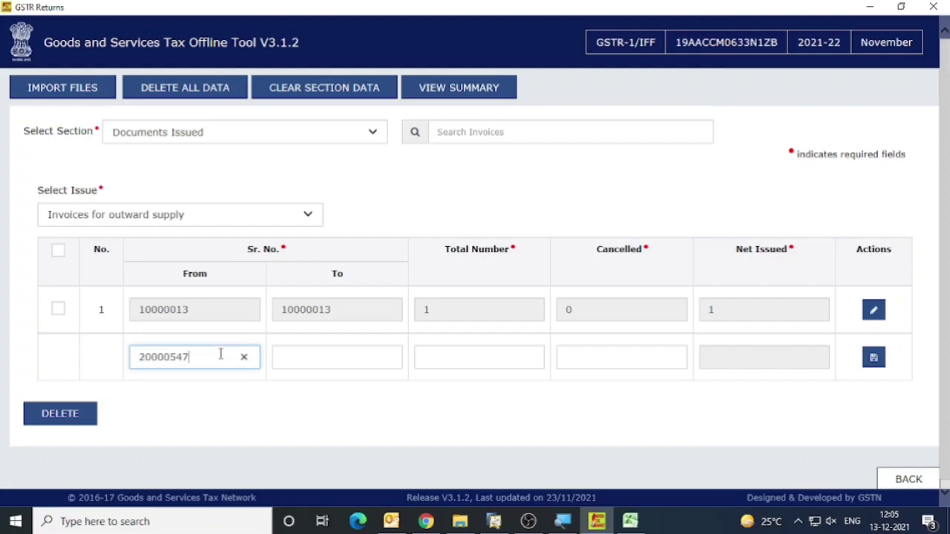
key(Tab)
Copy the second invoice series' ending number 20000635 from the Docs sheet into the second row's To field.
key(alt+Tab)
click(429, 207)
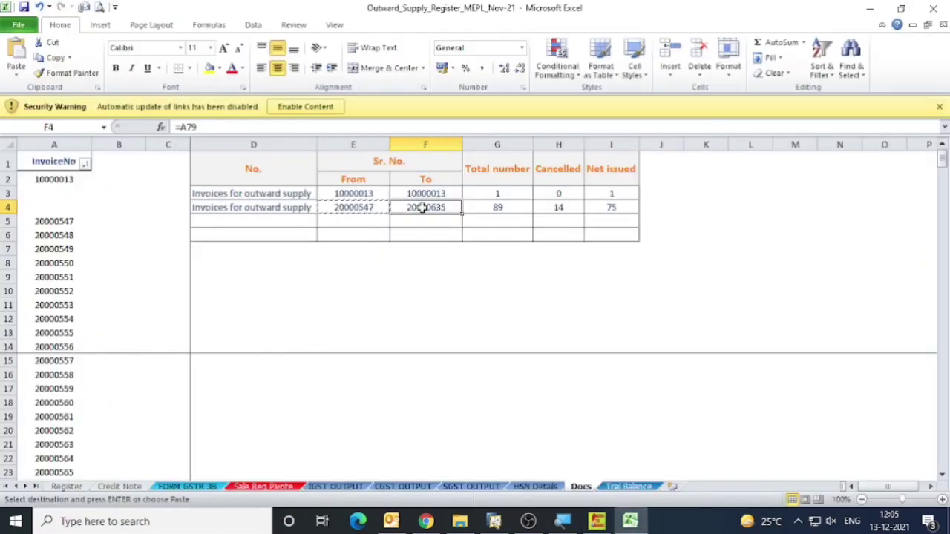
key(alt+Tab)
Enter a total number of 89 and 14 cancelled for the second invoice series, save the row, and recheck the Docs sheet.
key(alt+Tab)
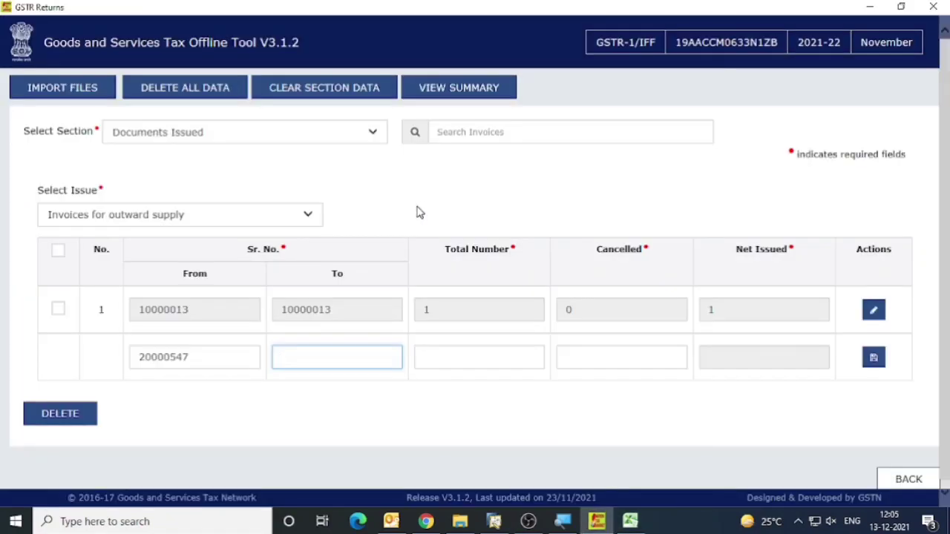
key(ctrl+v)
key(alt+Tab)
key(alt+Tab)
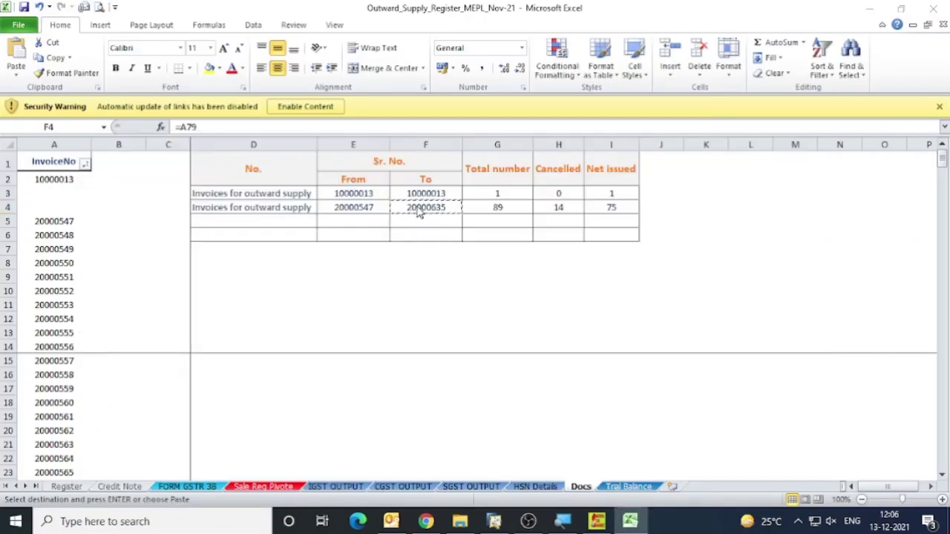
key(alt+Tab)
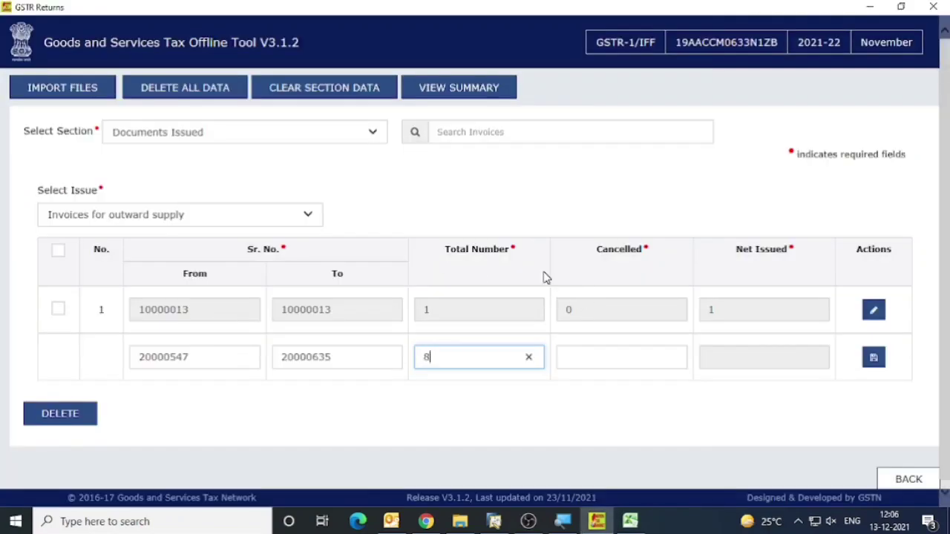
key(Tab)
text(14)
key(Tab)
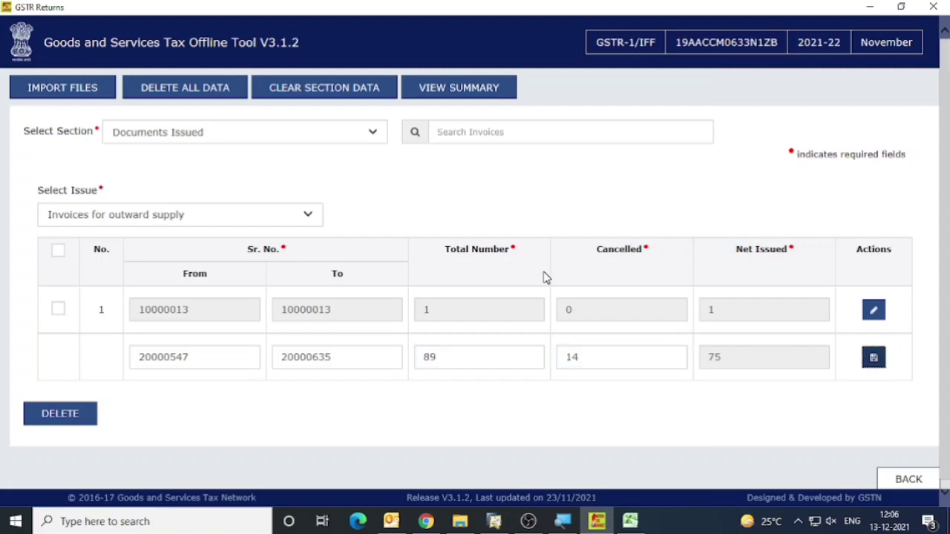
key(Return)
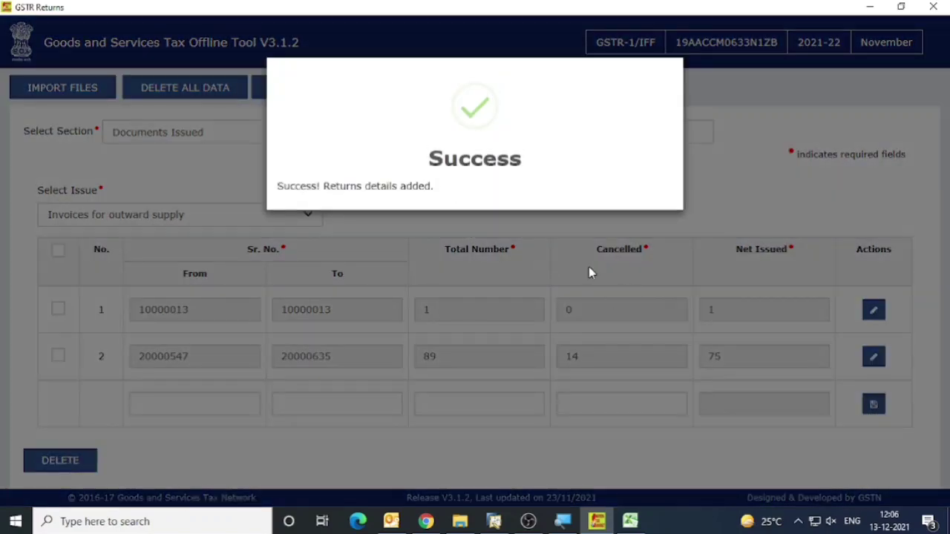
key(alt+Tab)
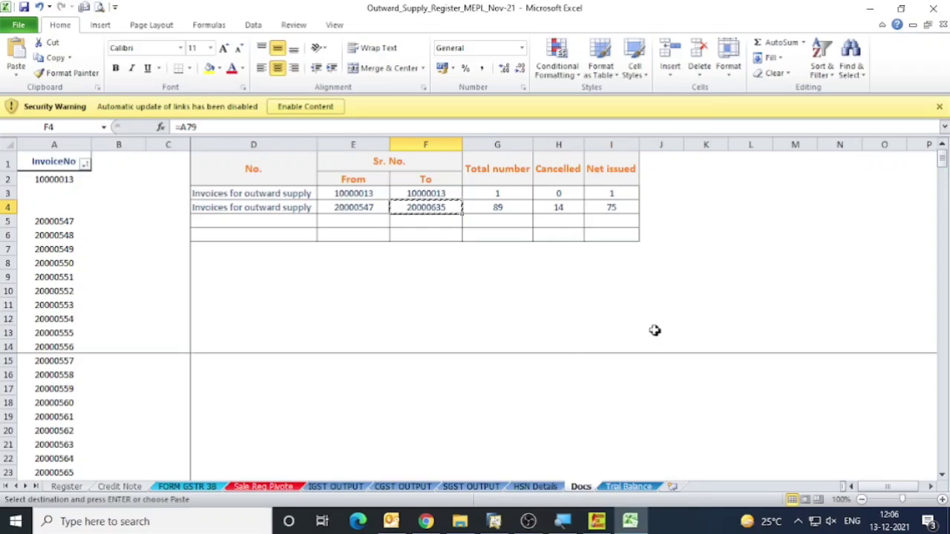
key(alt+Tab)
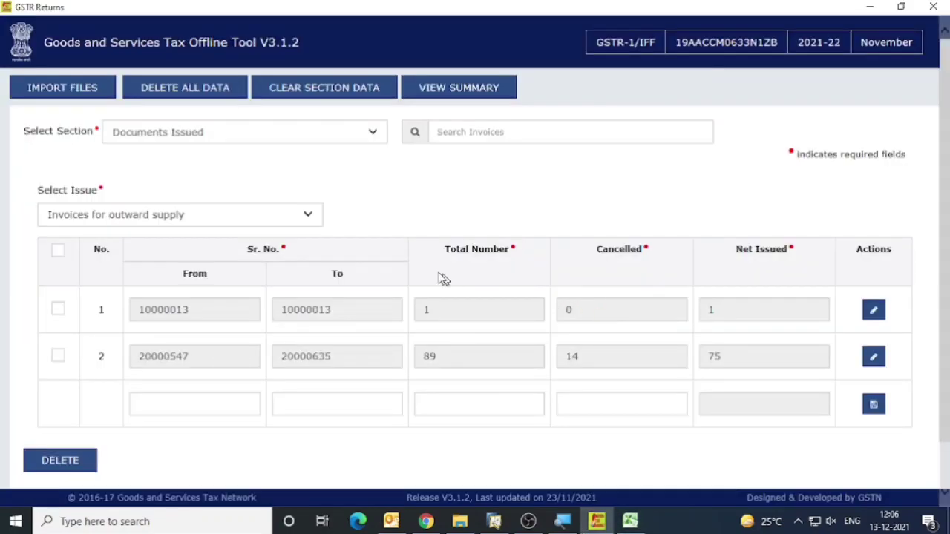
View the return summary and examine the export invoice row and section totals in the register's Sale Reg Pivote sheet.
click(460, 88)
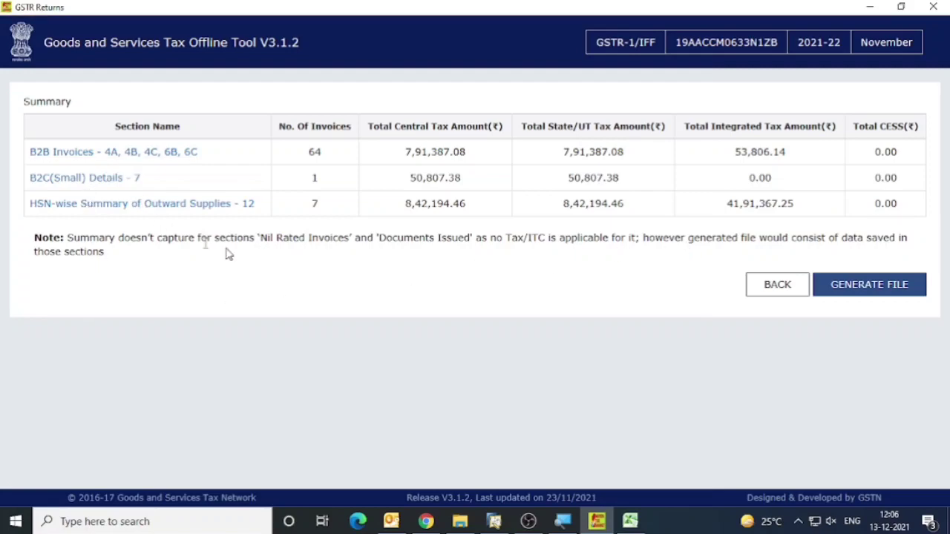
key(alt+Tab)
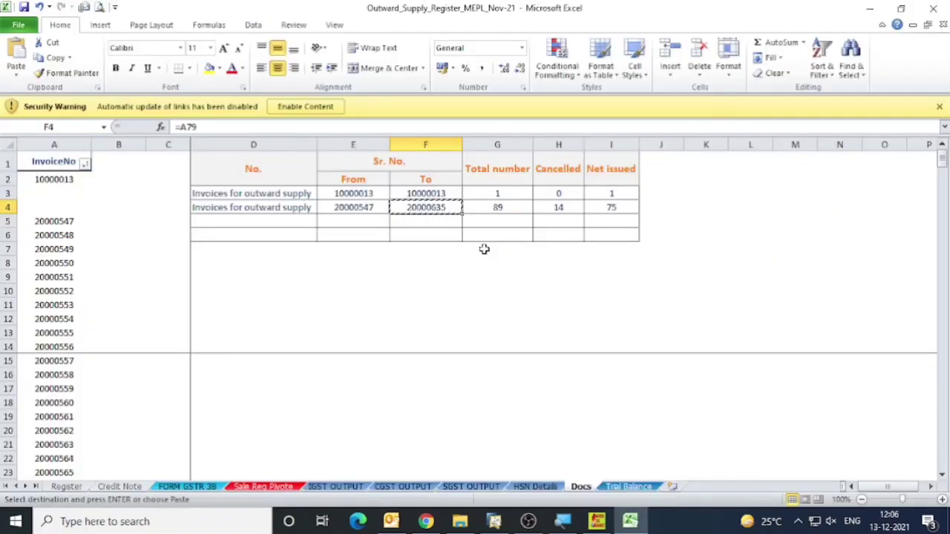
click(263, 487)
scroll(483, 314, down, 3)
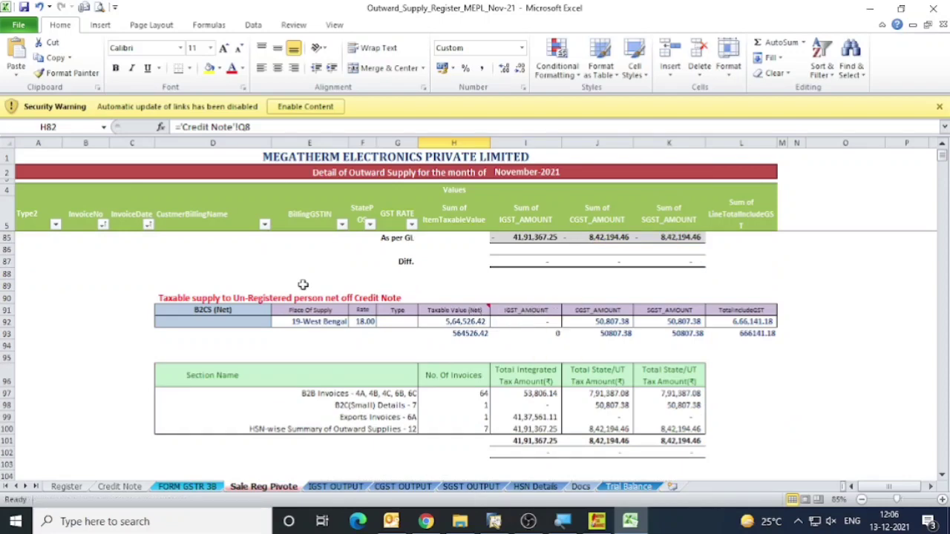
scroll(303, 285, up, 6)
click(28, 357)
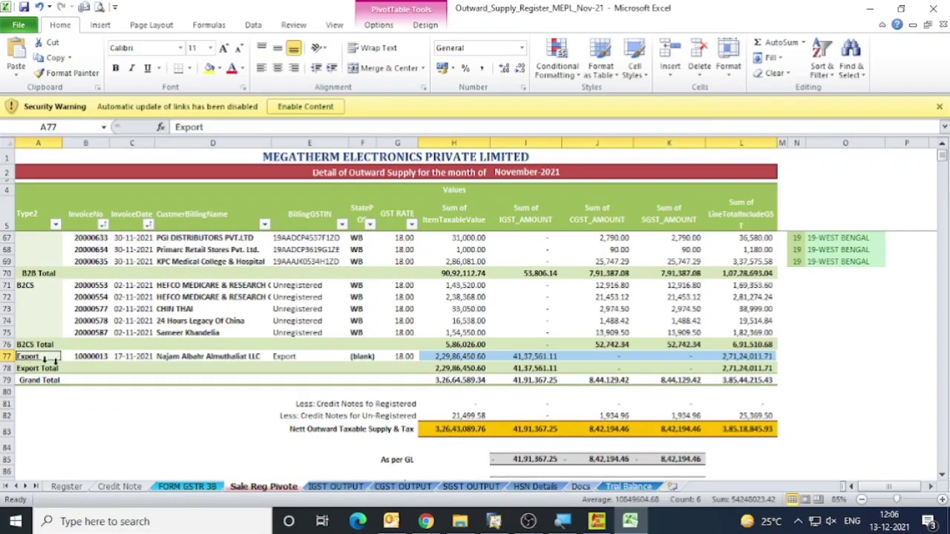
click(484, 357)
scroll(681, 356, down, 1)
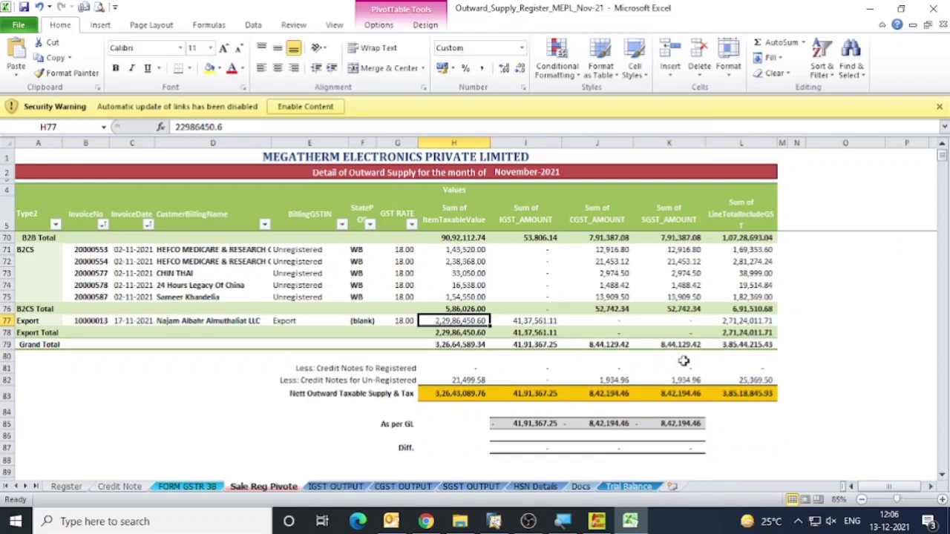
click(36, 321)
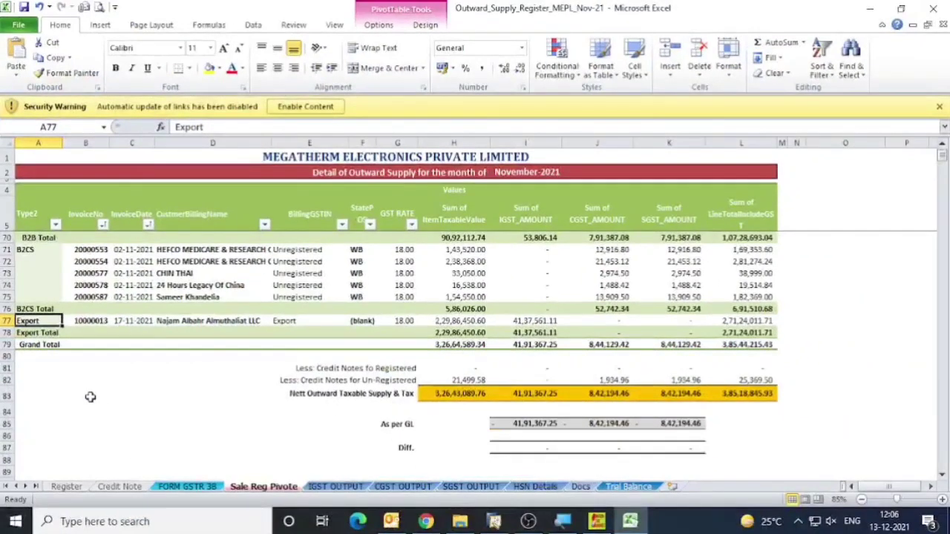
Open the exp CSV template in the GSTR1 folder, review its sample export rows, and close it.
click(460, 521)
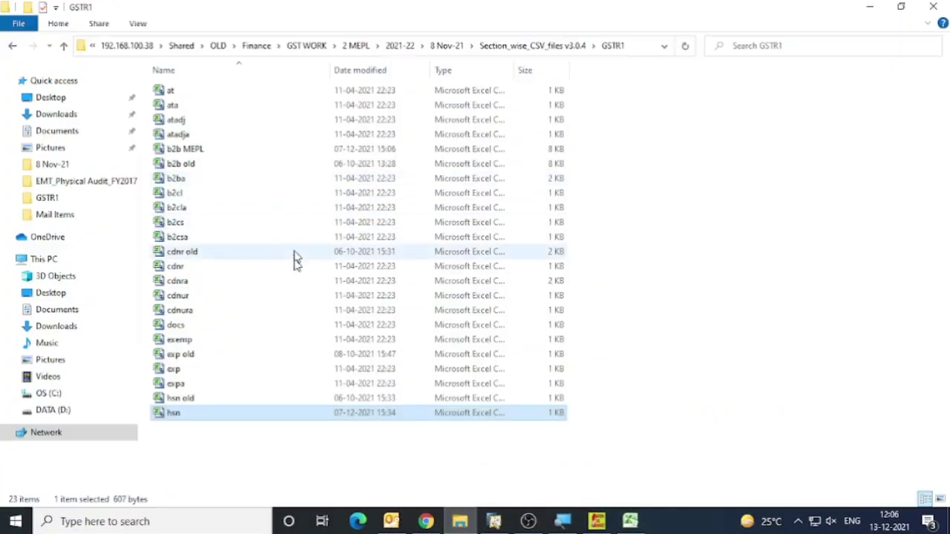
double_click(199, 374)
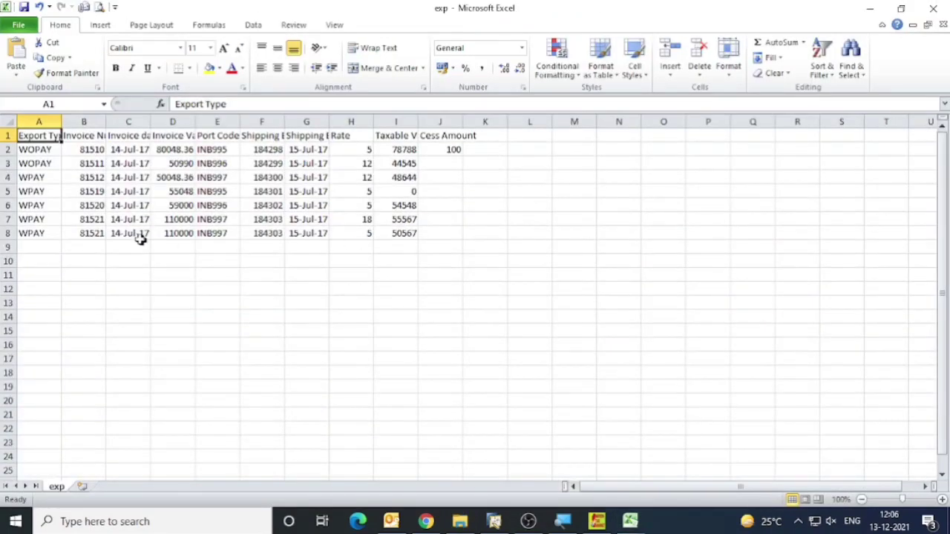
click(138, 234)
click(939, 7)
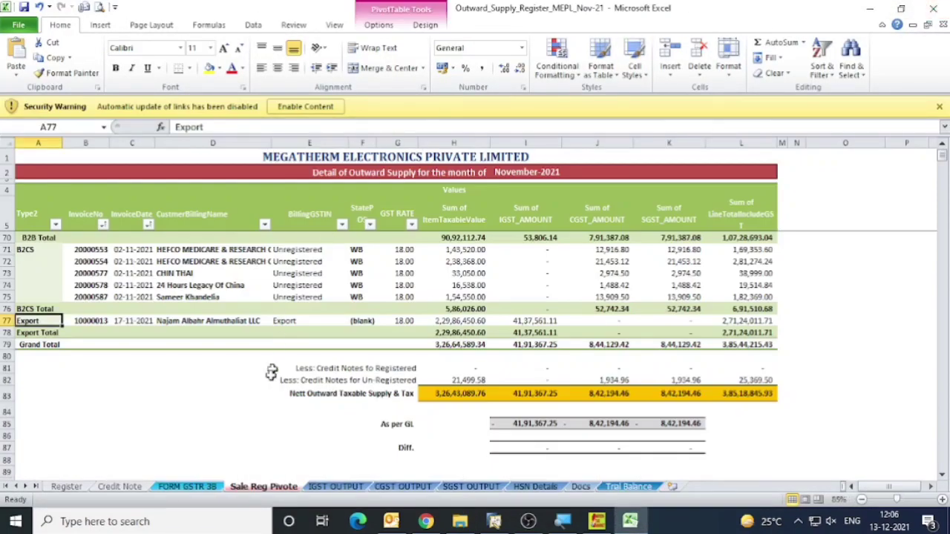
Return to the GST Offline Tool and switch from the summary to the Exports Invoices - 6A section.
click(461, 521)
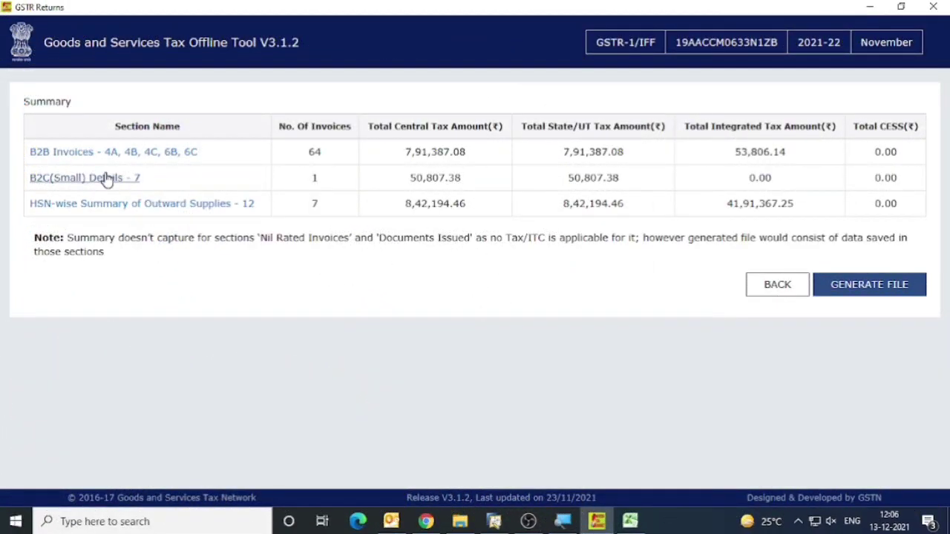
click(111, 178)
click(180, 134)
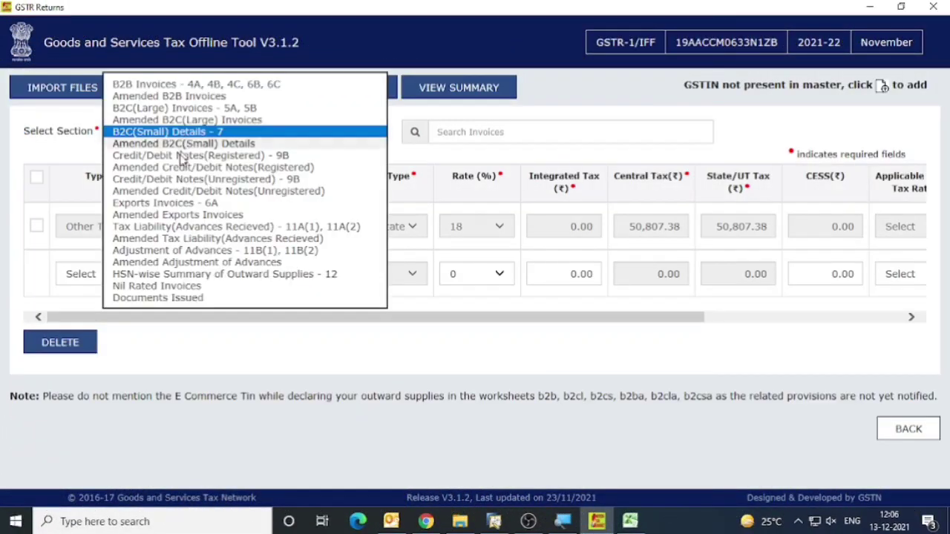
click(170, 205)
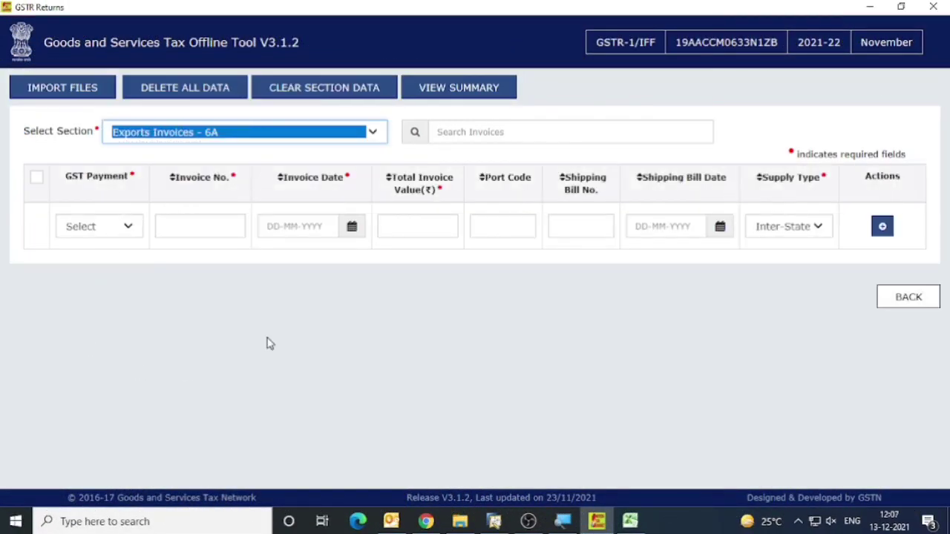
Set GST Payment to WPAY and copy export invoice number 10000013 from the register into the Invoice No. field.
click(87, 225)
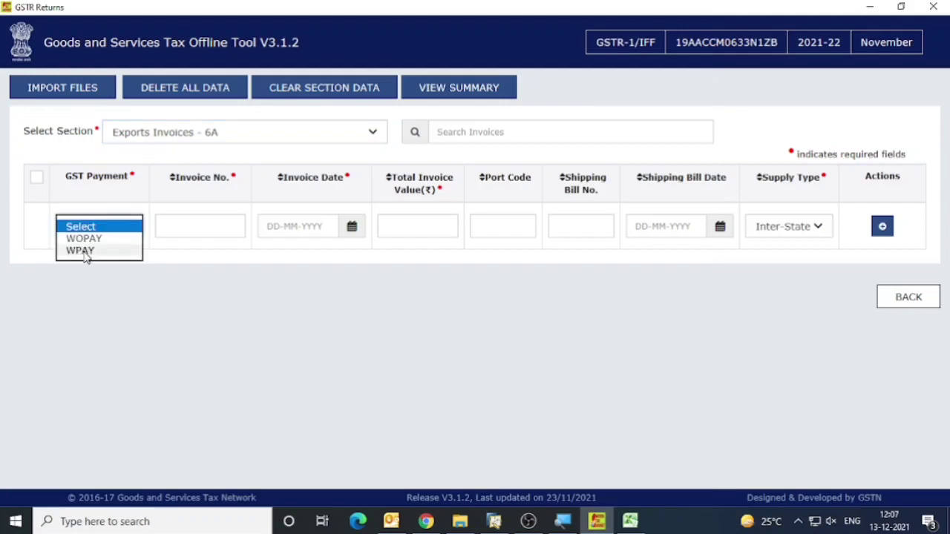
click(85, 251)
click(201, 232)
key(alt+Tab)
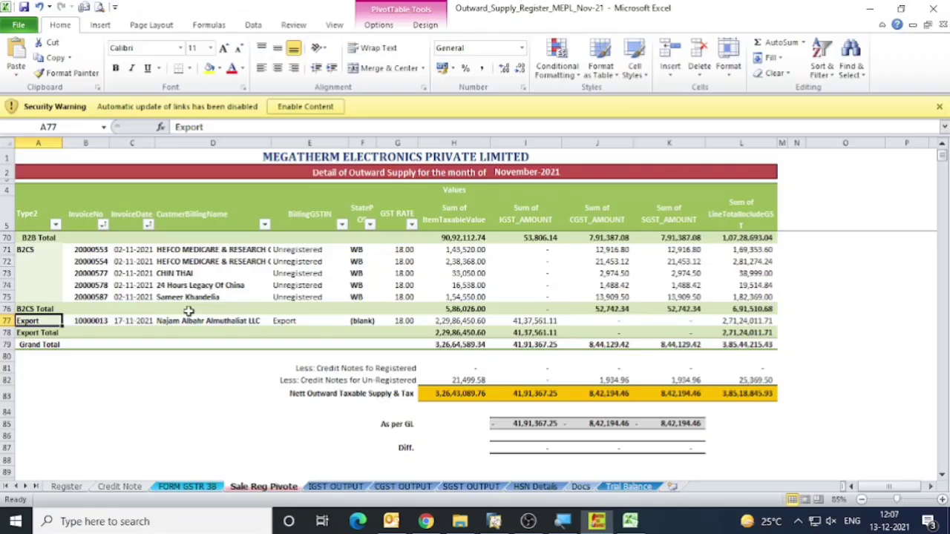
click(89, 322)
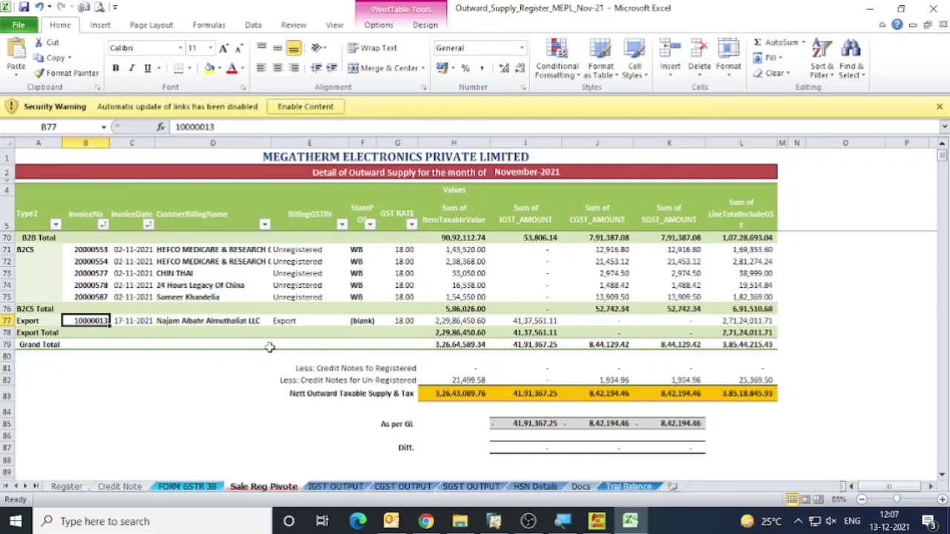
key(ctrl+c)
key(alt+Tab)
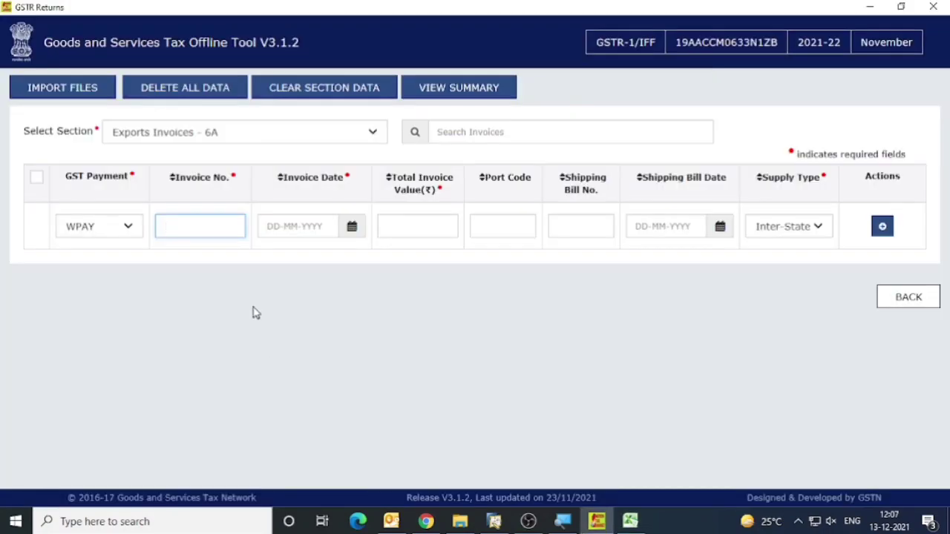
key(ctrl+v)
key(Tab)
Look up the export invoice's date in the register and enter 17-11-2021 as its invoice date.
key(alt+Tab)
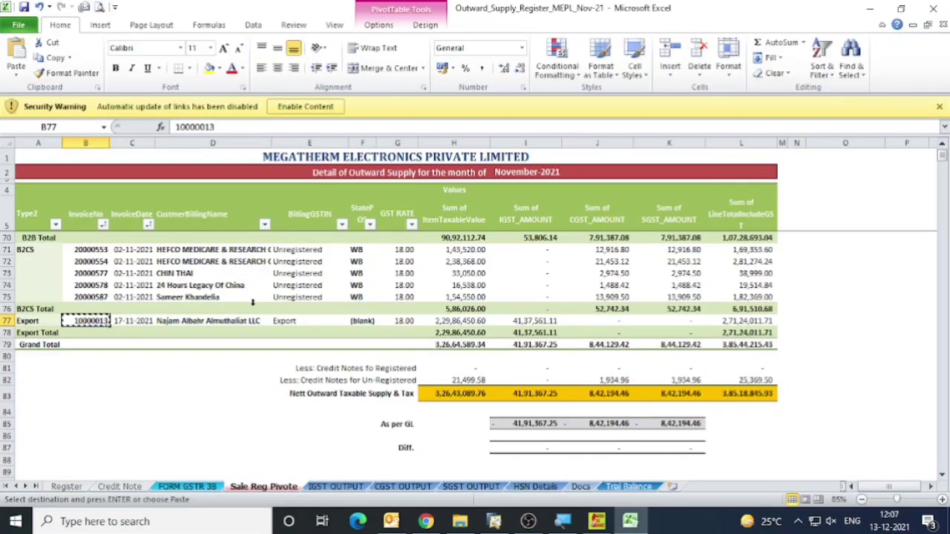
click(139, 321)
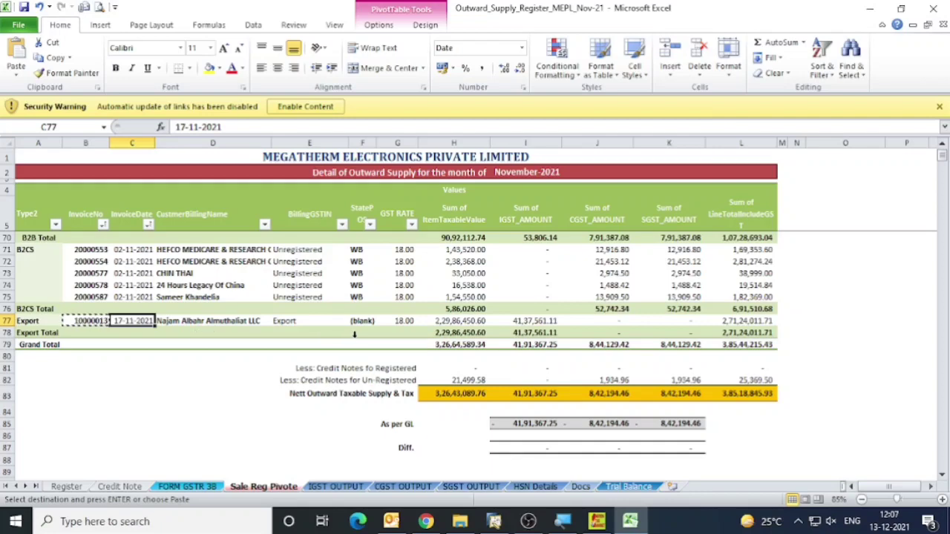
key(alt+Tab)
Look up the export row's taxable value in the register and enter 22986450 as the total invoice value.
key(alt+Tab)
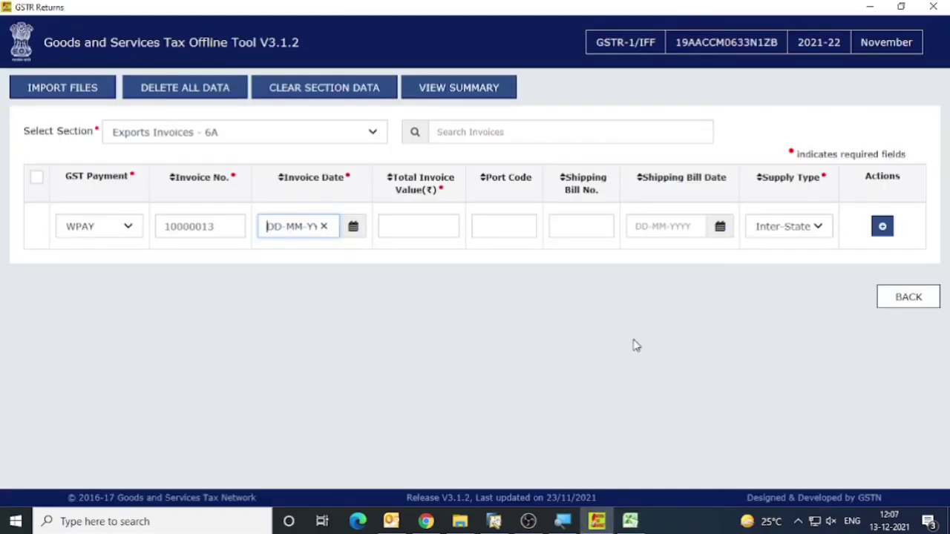
text(17-11-202)
key(Tab)
key(alt+Tab)
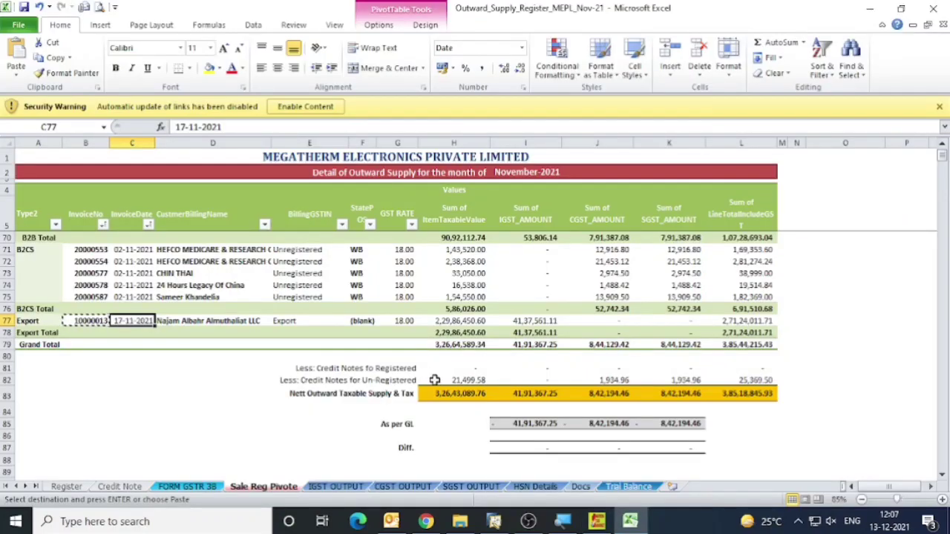
click(460, 321)
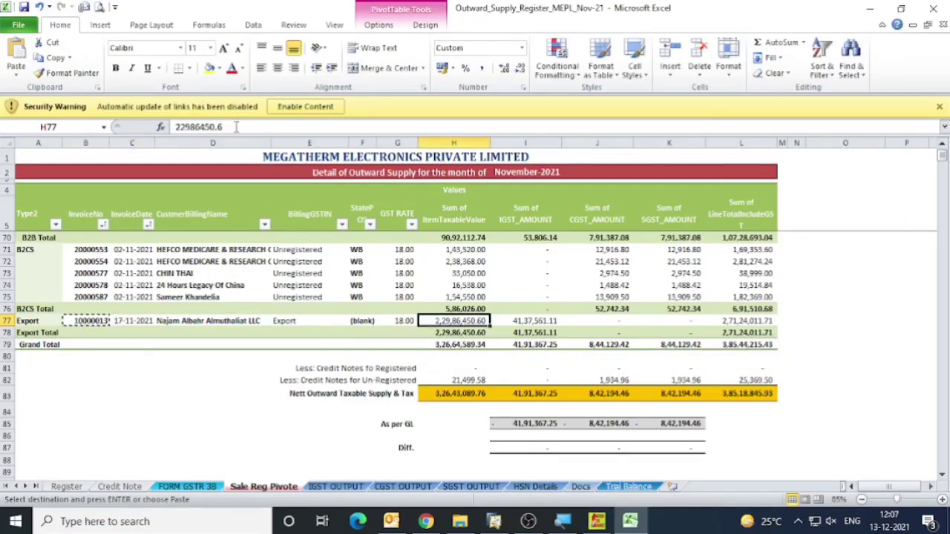
key(Escape)
click(479, 297)
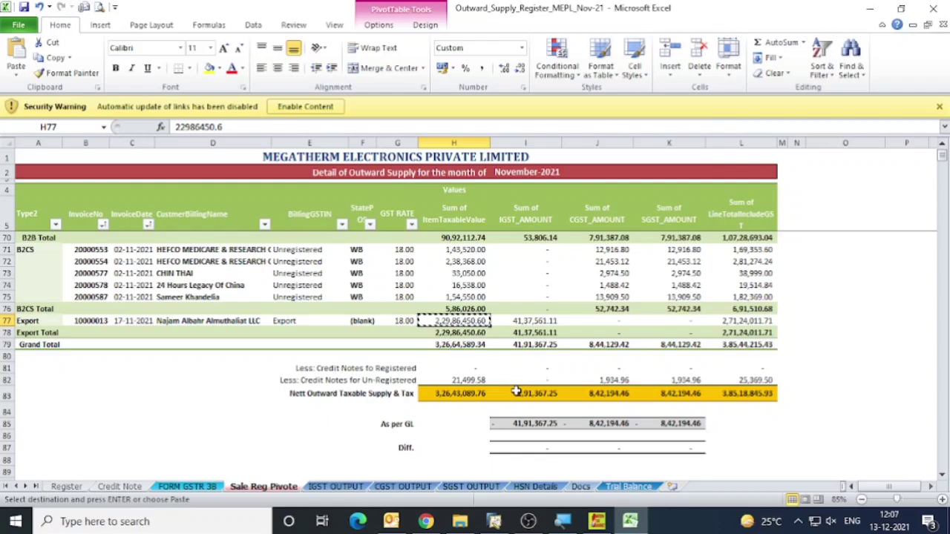
key(alt+Tab)
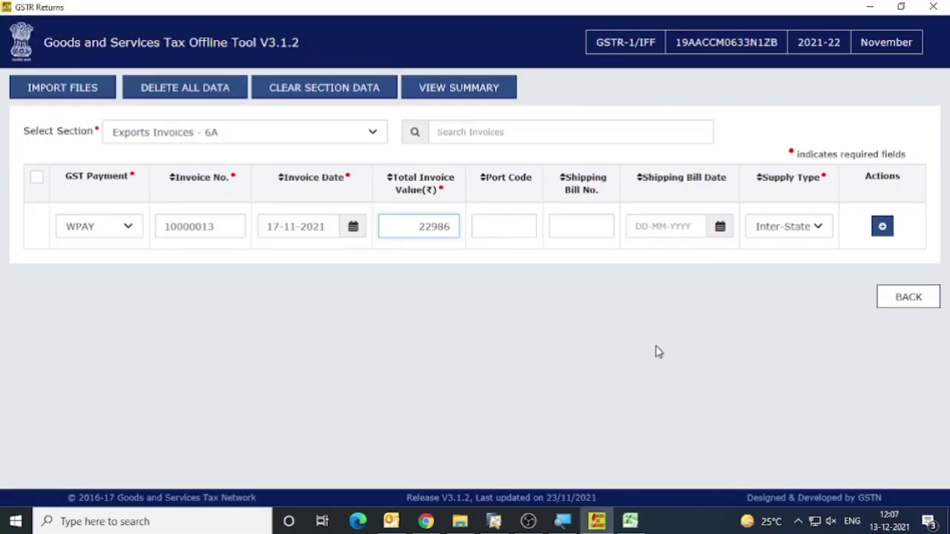
key(alt+Tab)
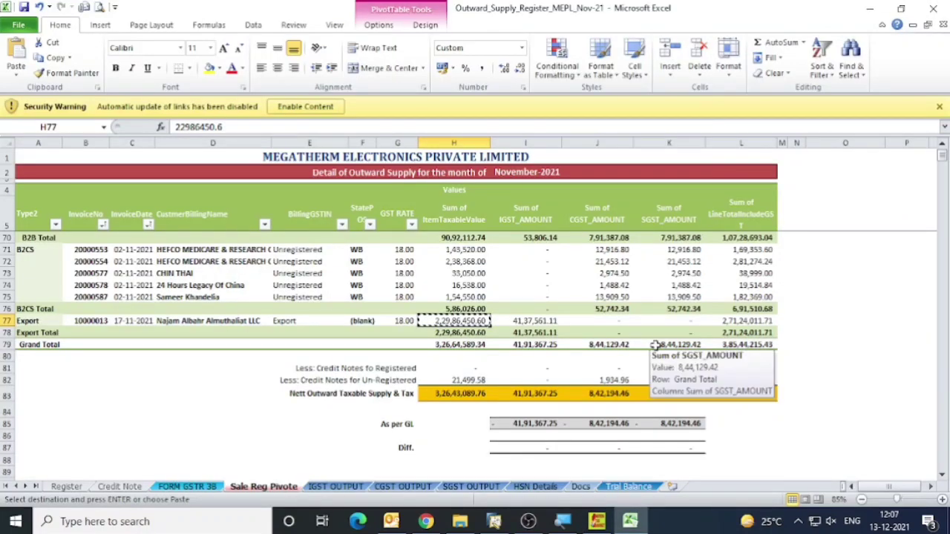
key(alt+Tab)
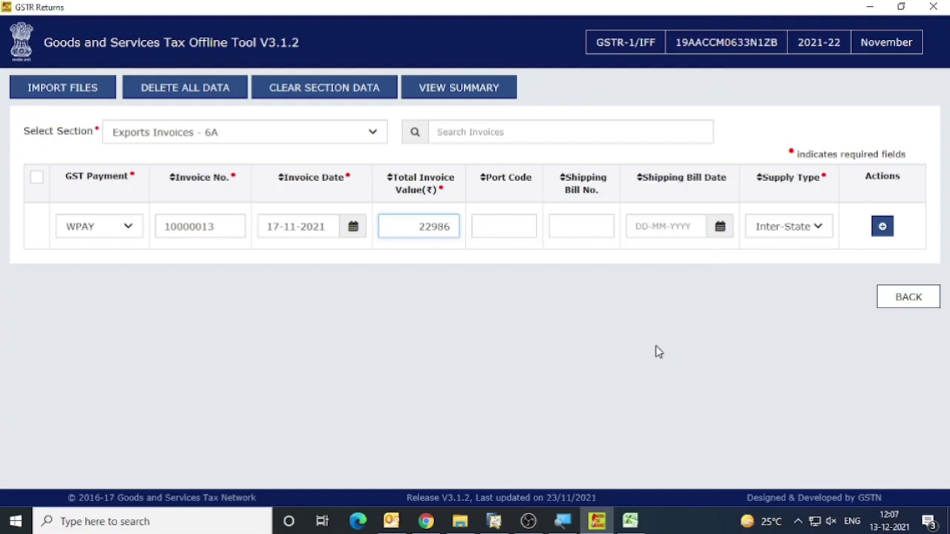
text(22986450)
key(Tab)
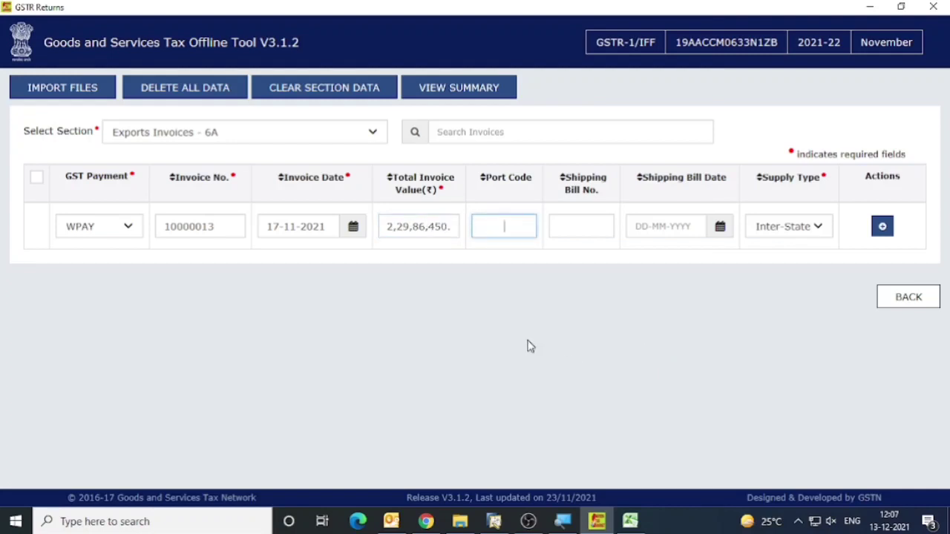
Enter port code INCCU1, shipping bill number 2862345 and shipping bill date 10-11-2021, keeping the supply type Inter-State.
key(alt+Tab)
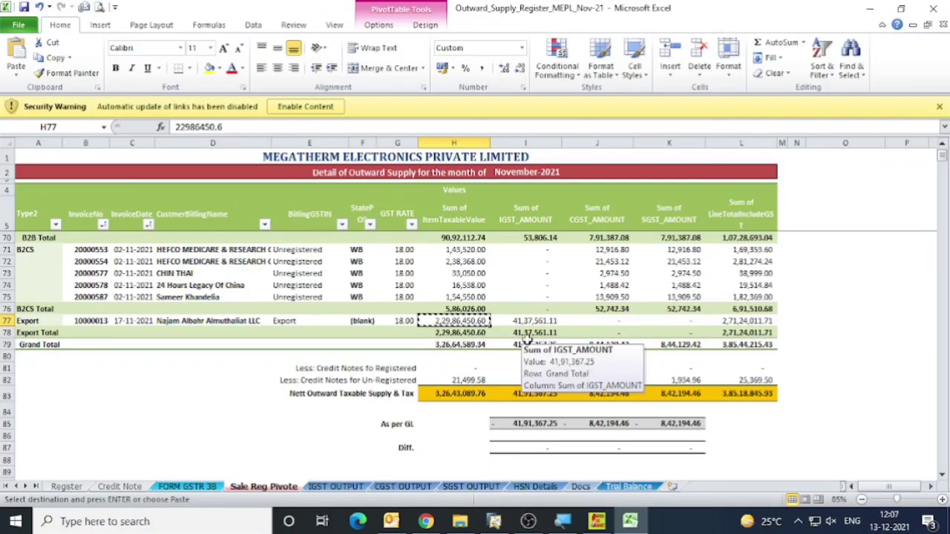
key(alt)
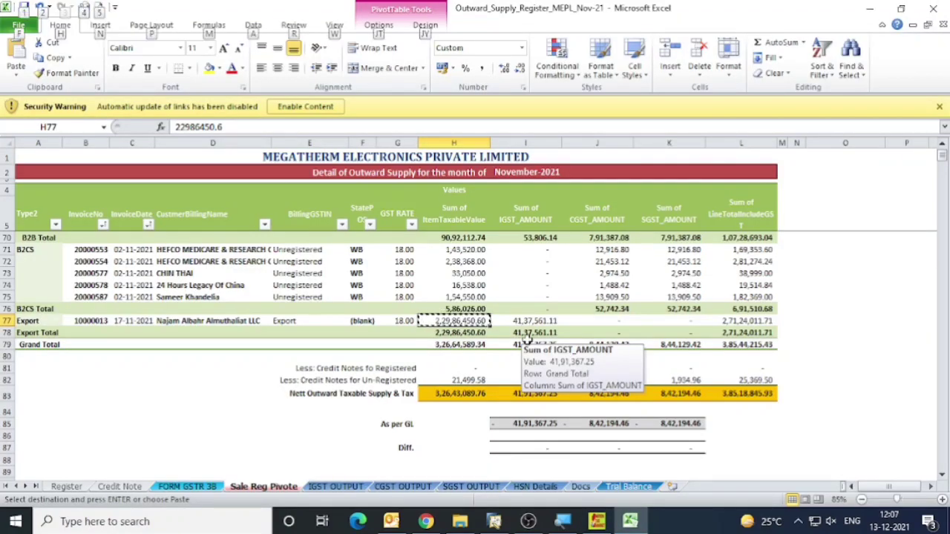
key(alt+Tab)
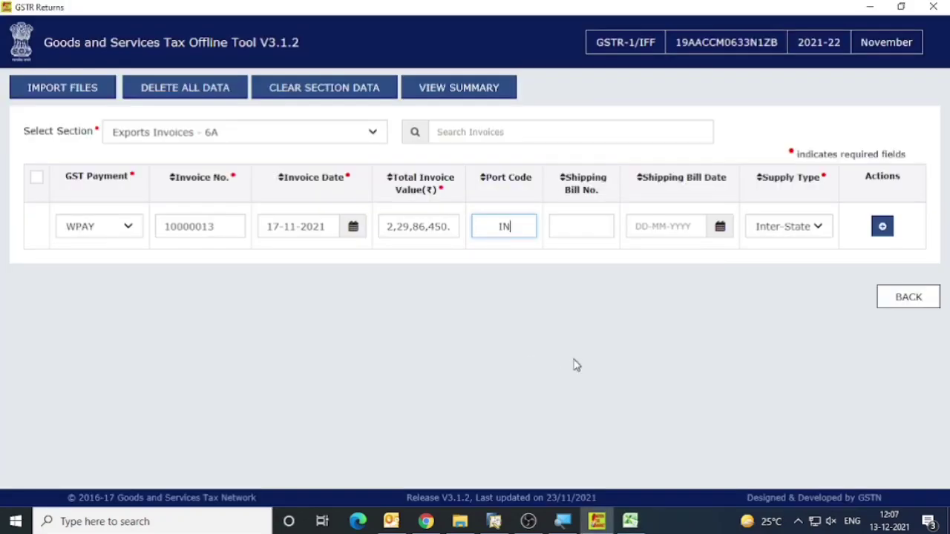
text(1)
key(Tab)
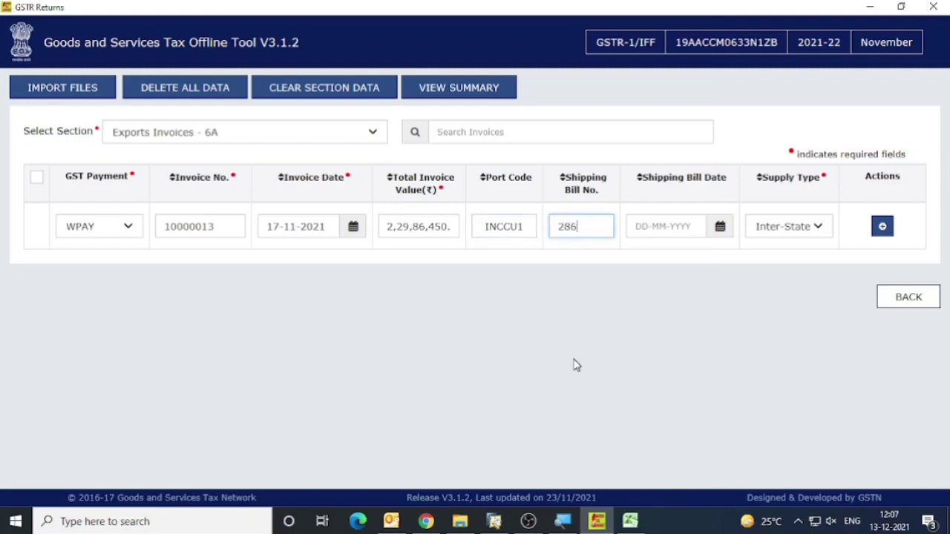
key(Tab)
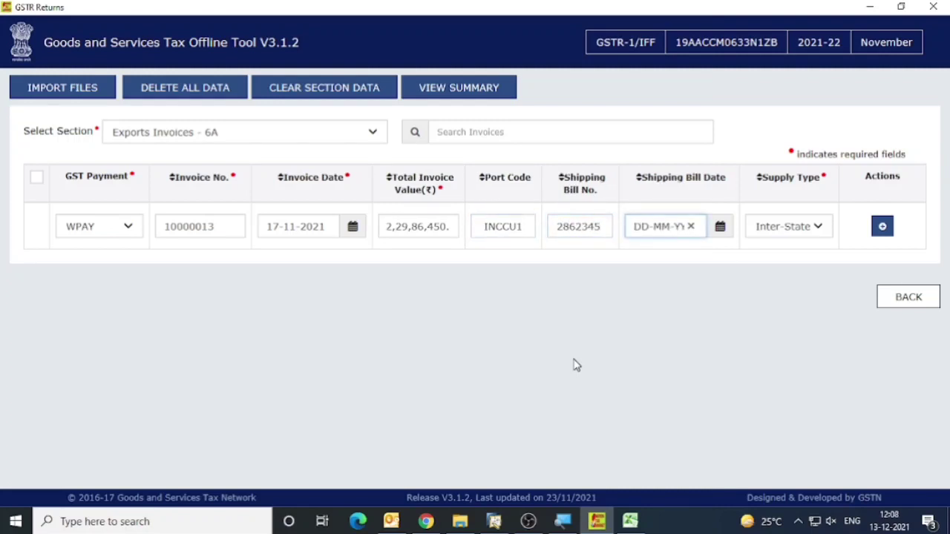
text(10-11-2021)
key(Tab)
key(Tab)
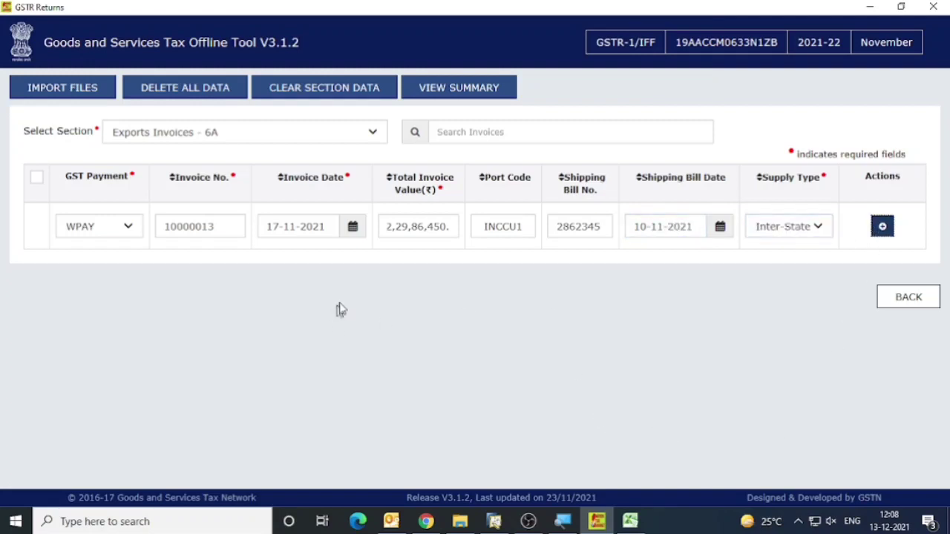
Open item entry for export invoice 10000013, go back without entering amounts, and try to add items from the blank row.
click(882, 227)
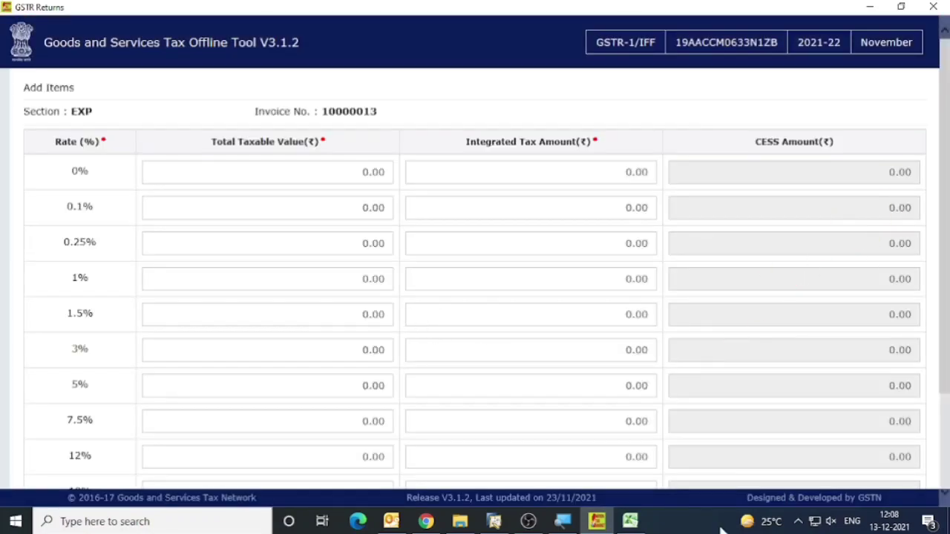
scroll(377, 338, down, 3)
click(828, 476)
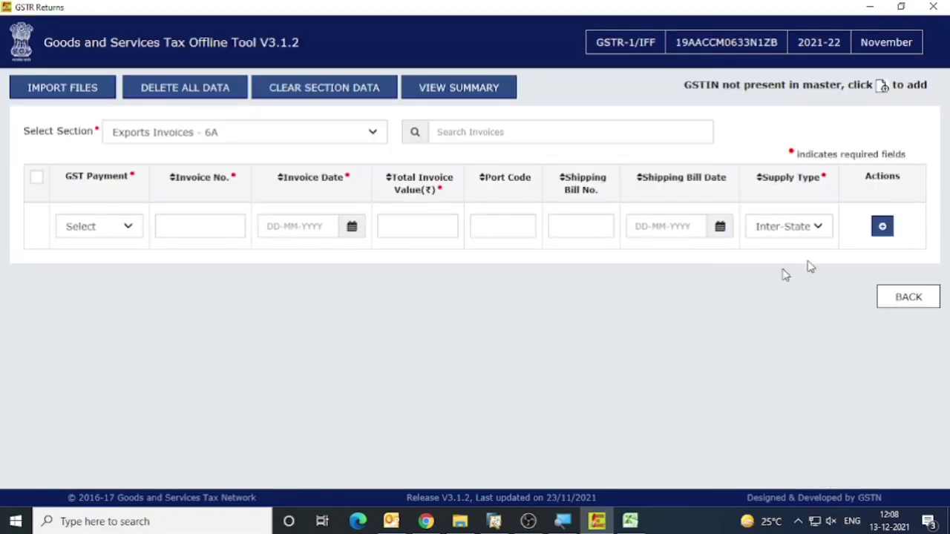
click(882, 227)
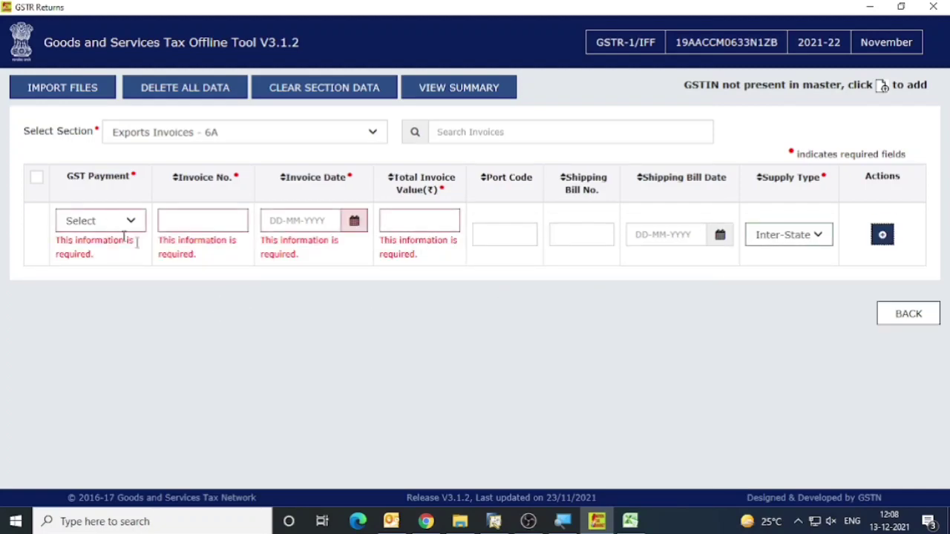
Copy the export row's amounts H77:L77 in the outward supply register as plain values to O77:S77.
key(alt+Tab)
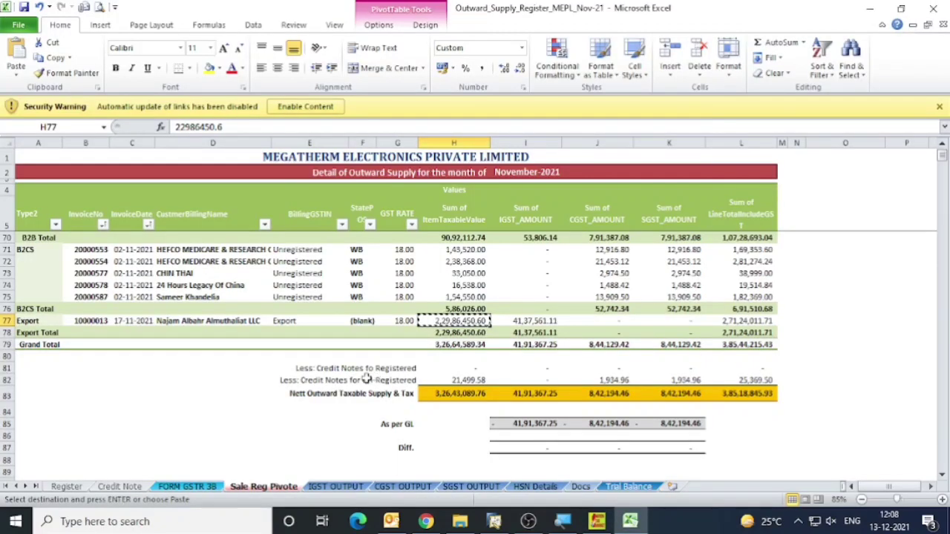
shift+click(731, 320)
key(ctrl+c)
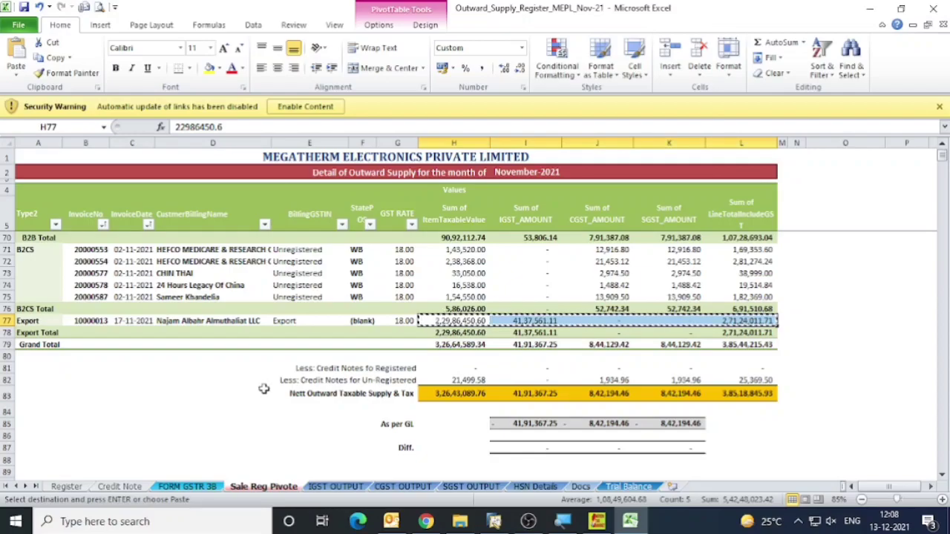
scroll(445, 348, down, 4)
scroll(442, 333, up, 3)
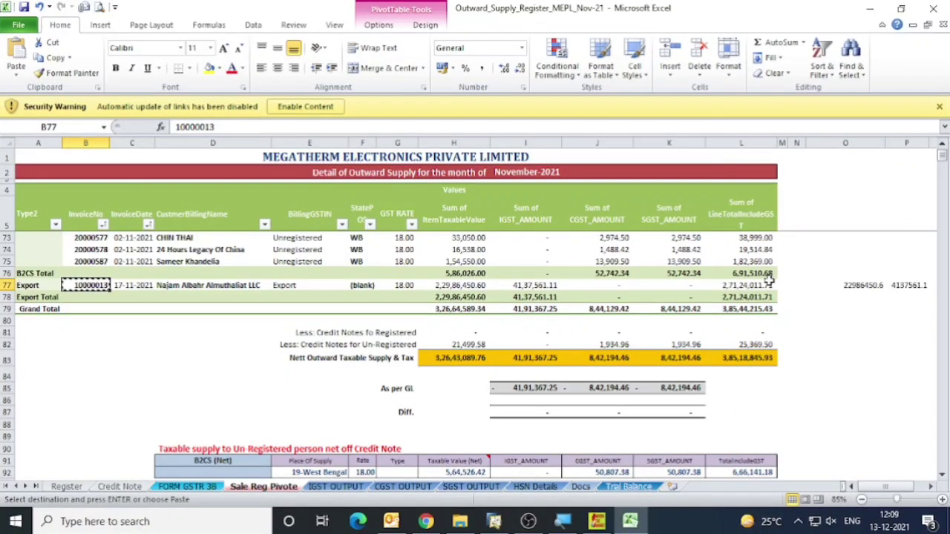
click(854, 285)
Fill the export row with WPAY, invoice 10000013, date 17-11-2021 and the register's GST-inclusive total 27124011.71 from S77 as total invoice value.
key(Right)
key(Right)
key(Right)
key(Right)
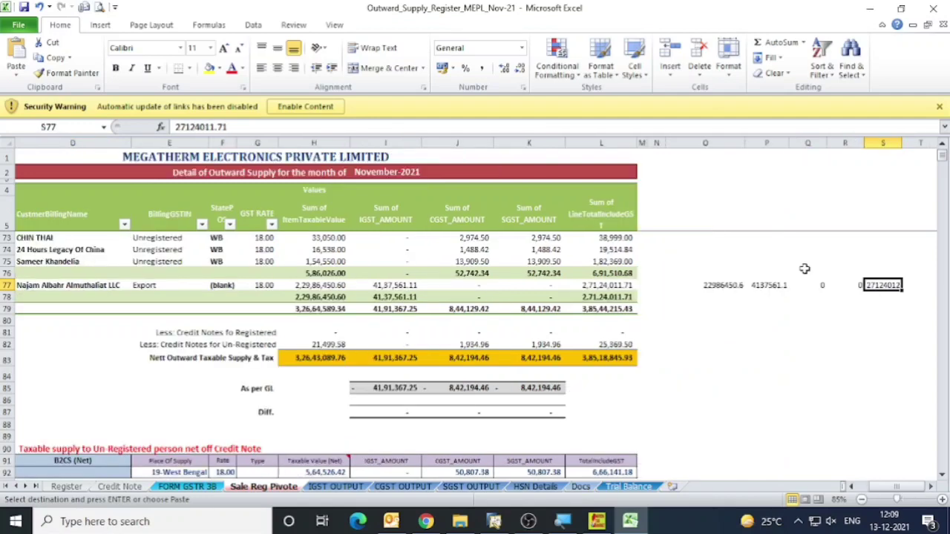
key(alt+Tab)
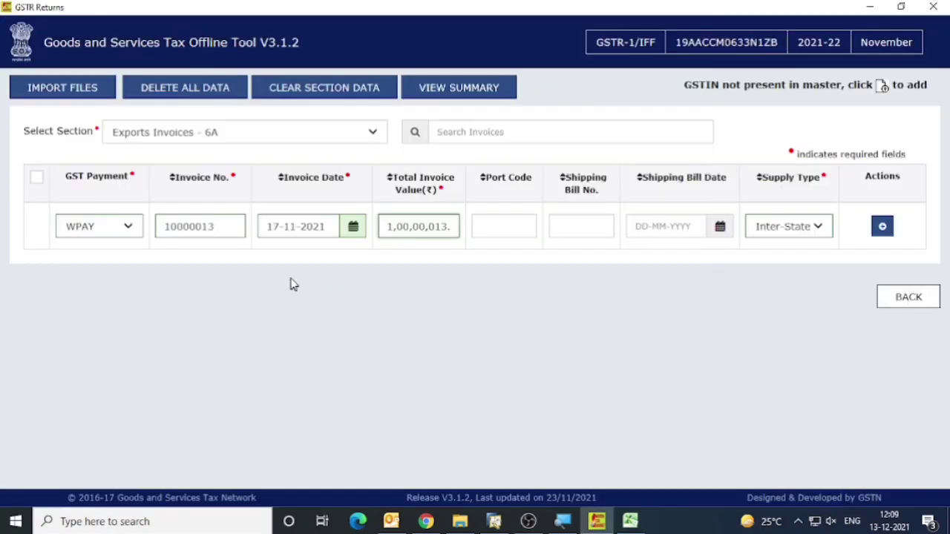
key(ctrl+a)
key(ctrl+v)
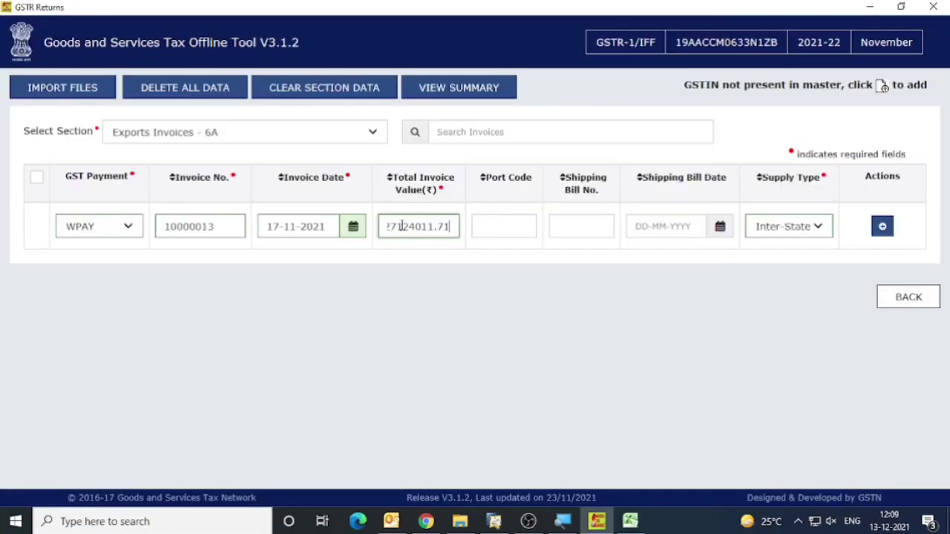
key(Tab)
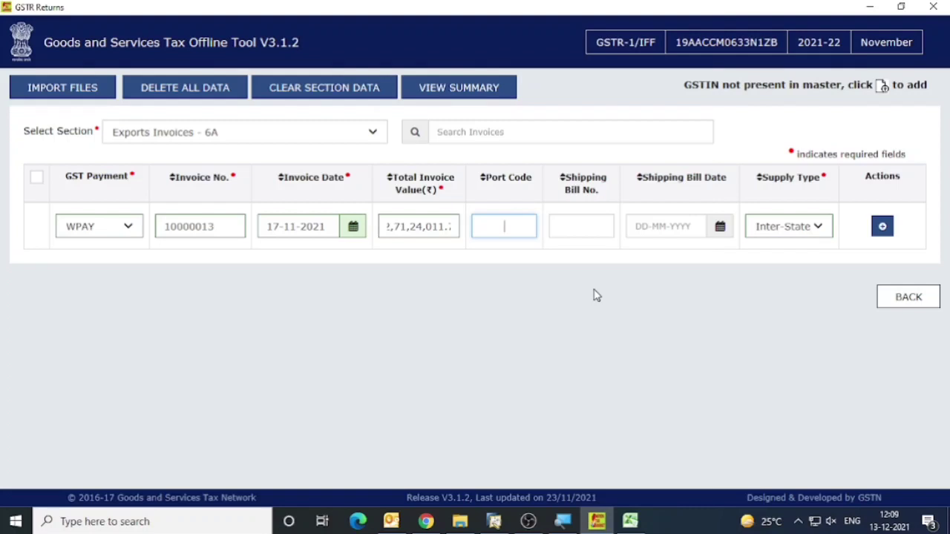
Enter port code INCCU1, shipping bill number 862535 and shipping bill date 10-11-2021, keeping the supply type Inter-State.
text(INCCU)
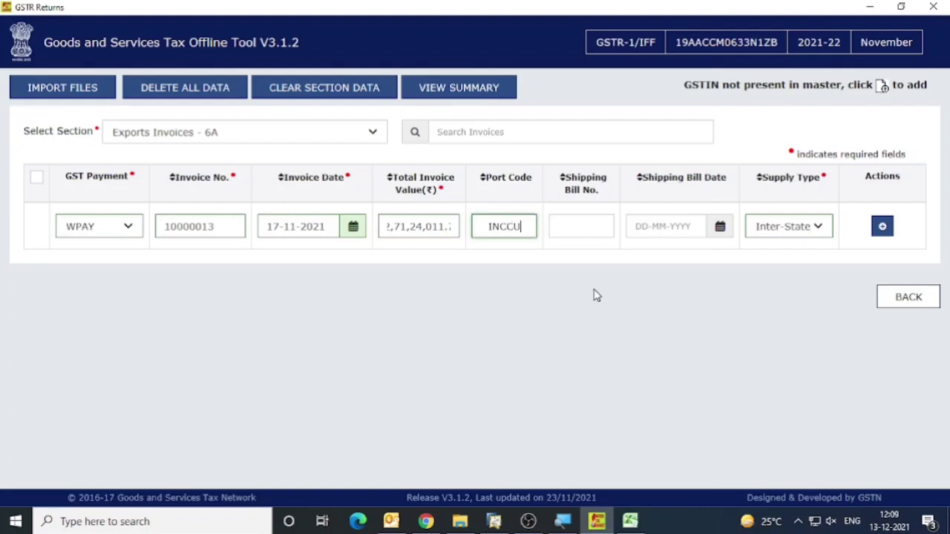
text(1)
key(Tab)
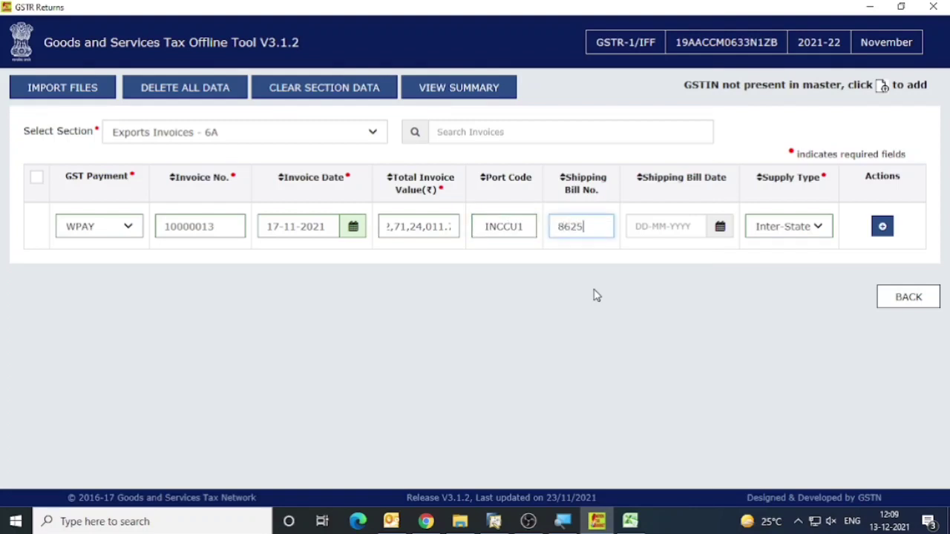
key(Tab)
text(1)
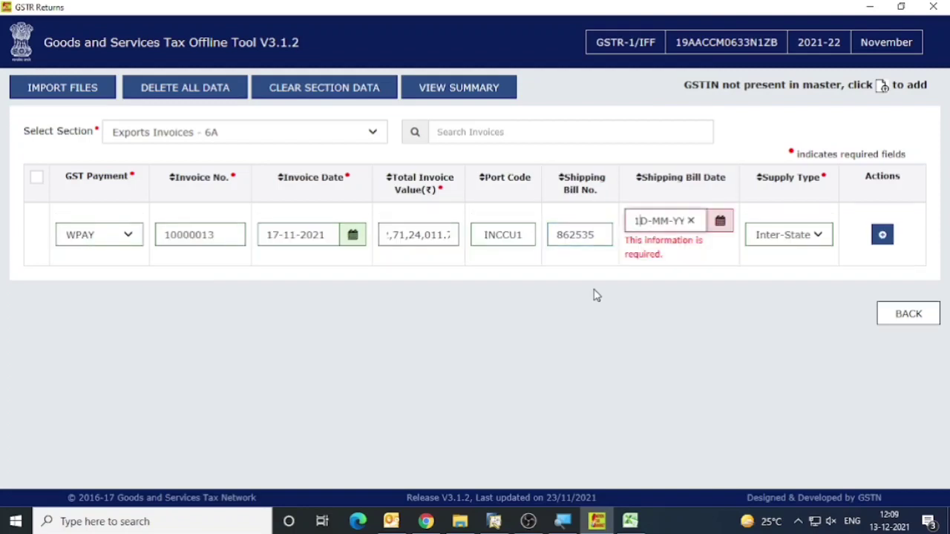
text(0-11-2021)
key(Tab)
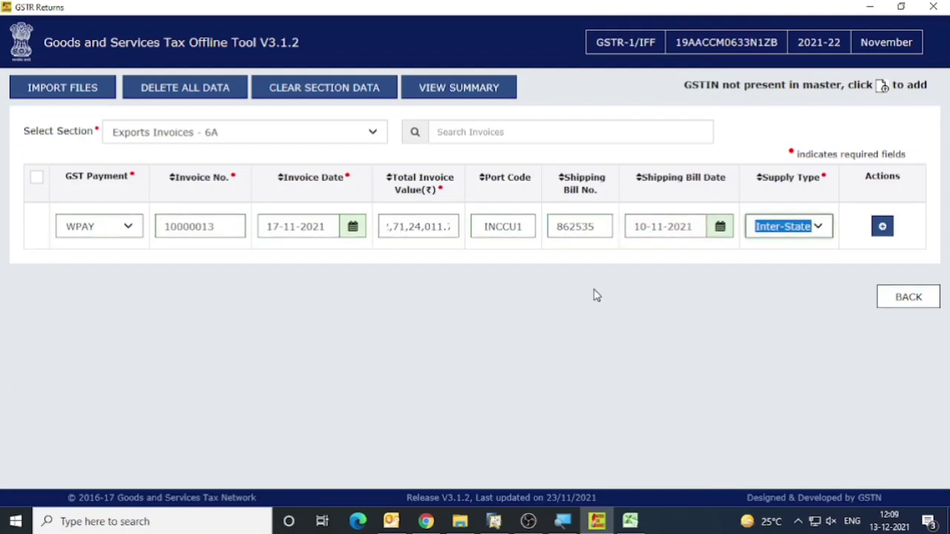
Open item entry for export invoice 10000013 and enter 22986450.6 from the register's cell O77 as the taxable value at 18%.
click(883, 230)
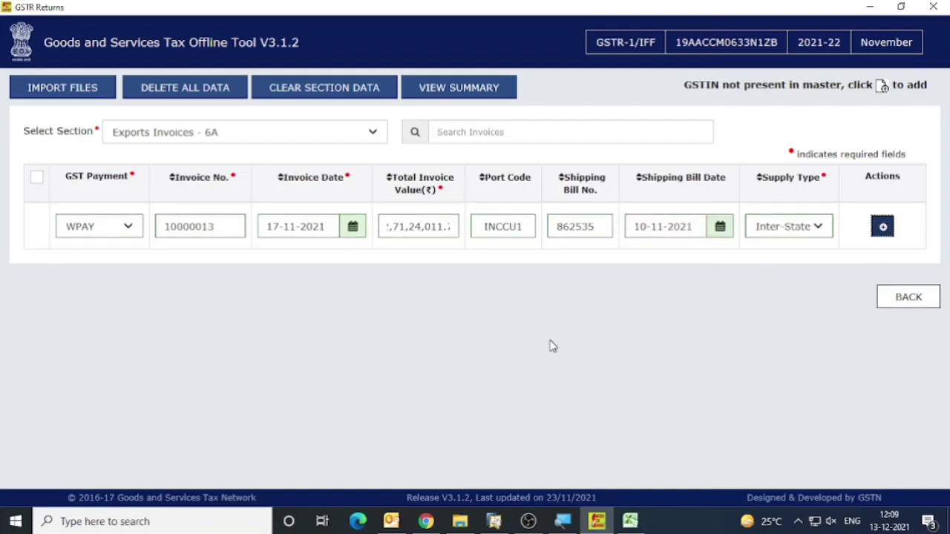
click(881, 227)
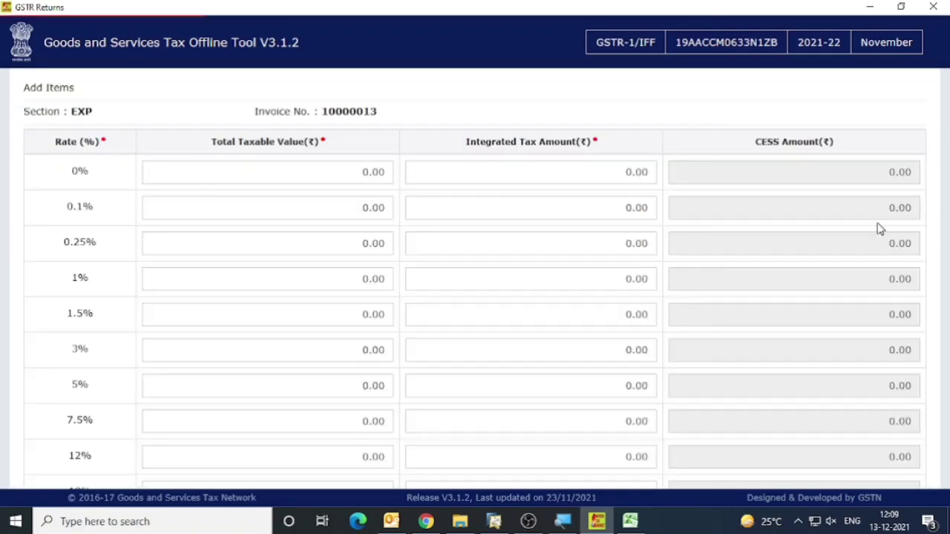
scroll(237, 313, down, 3)
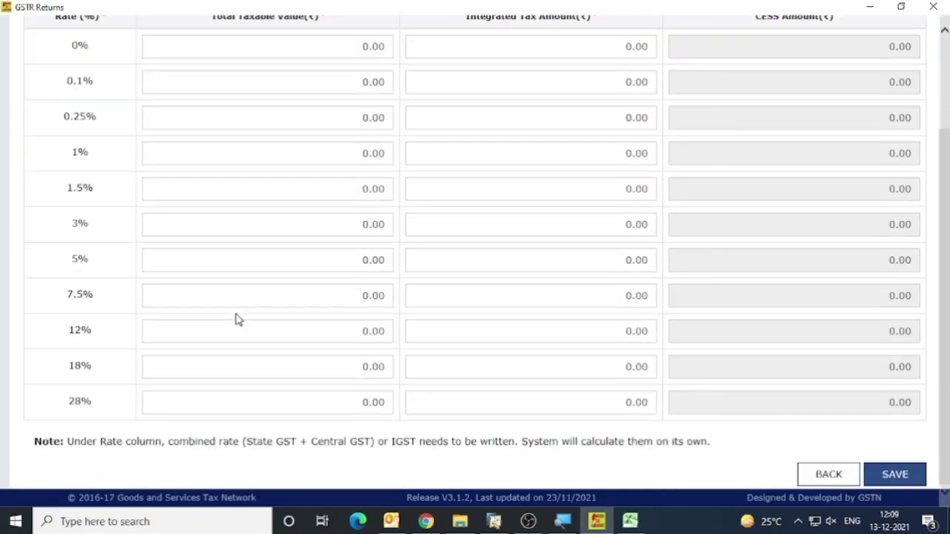
click(240, 369)
key(alt+Tab)
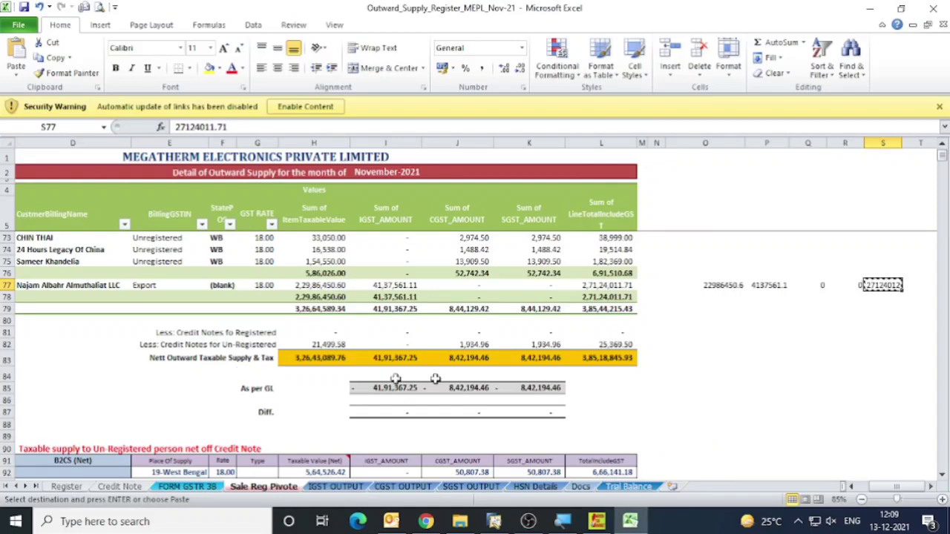
click(705, 284)
drag(222, 126, 4, 108)
key(ctrl+c)
key(Escape)
key(alt+Tab)
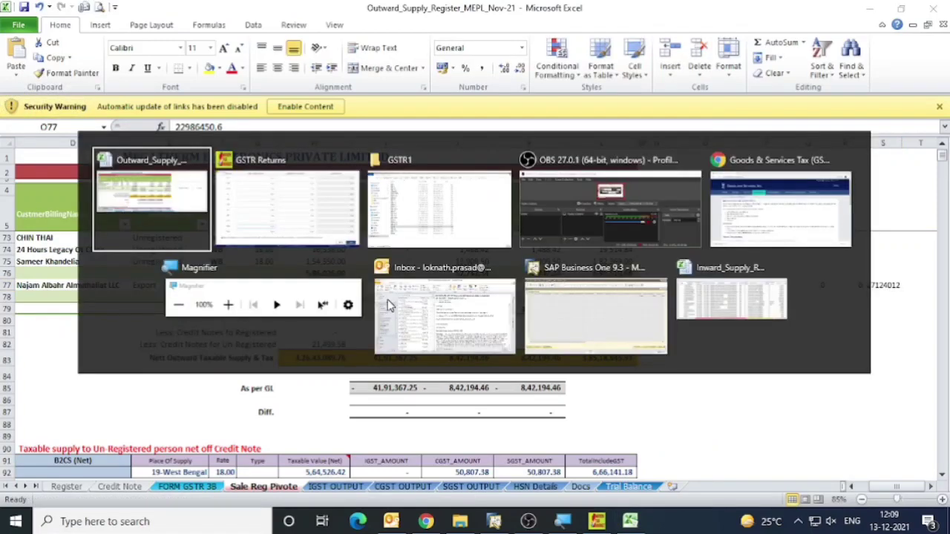
key(ctrl+v)
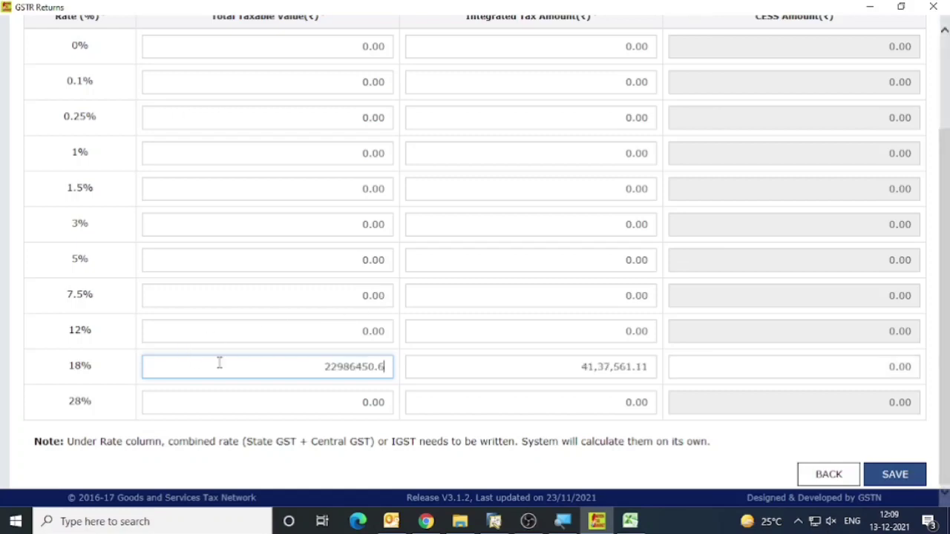
key(Tab)
Check the item rates table and save the export invoice's item amounts.
scroll(619, 361, up, 3)
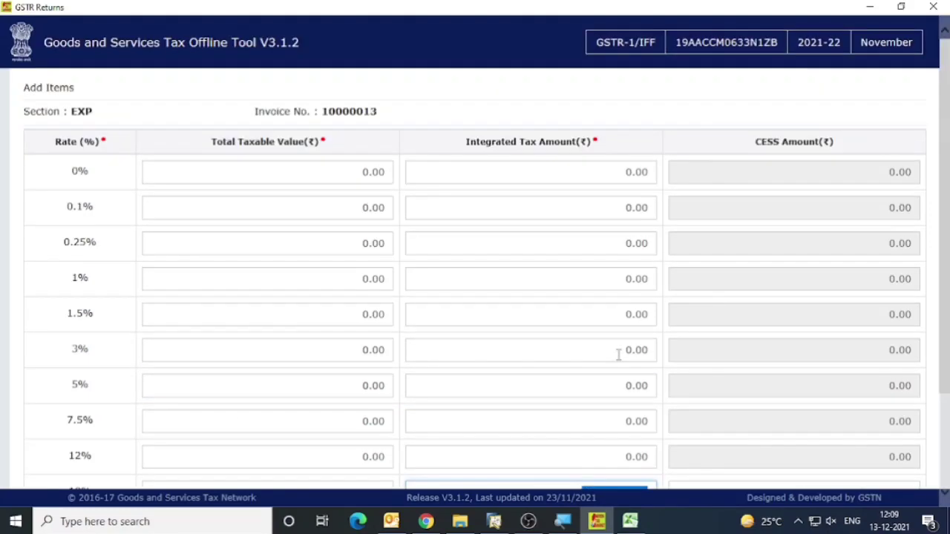
scroll(616, 354, down, 3)
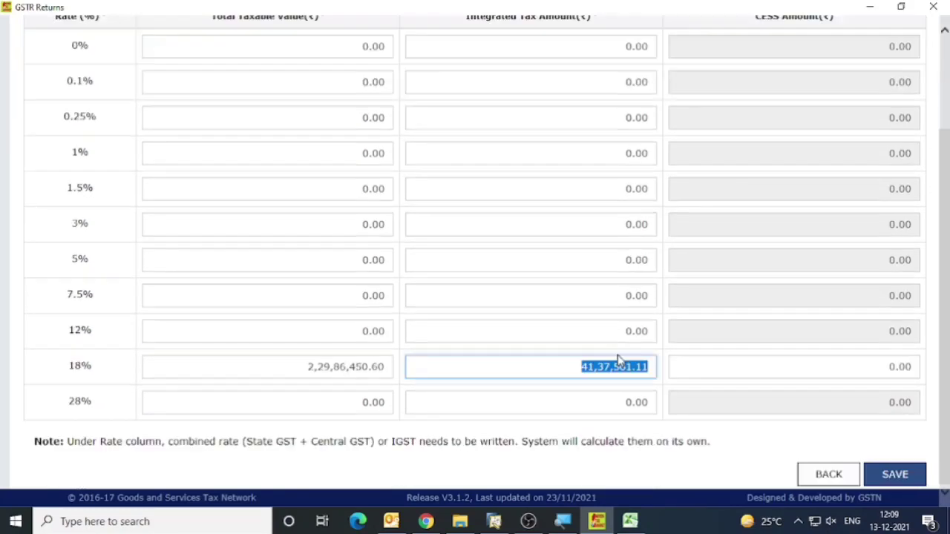
click(904, 481)
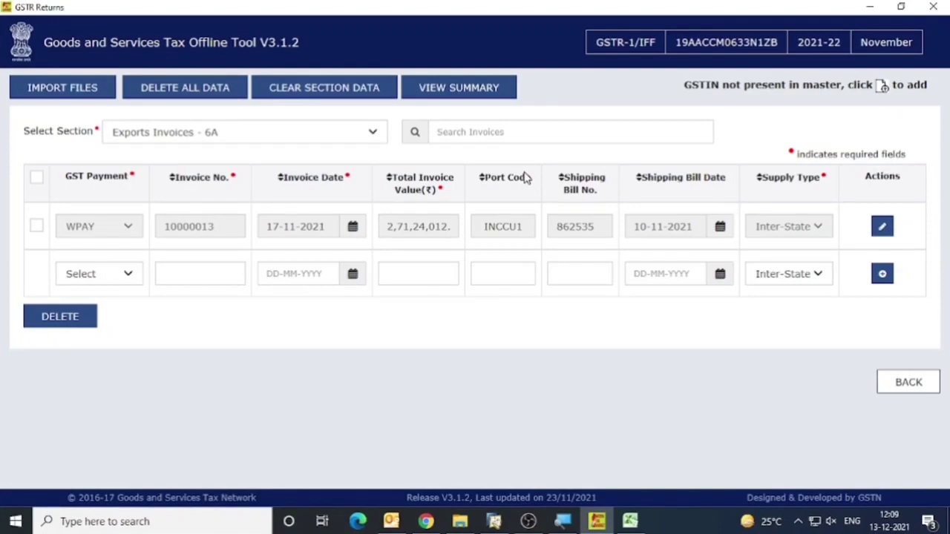
Open the return summary, generate the JSON file and start its download.
click(458, 87)
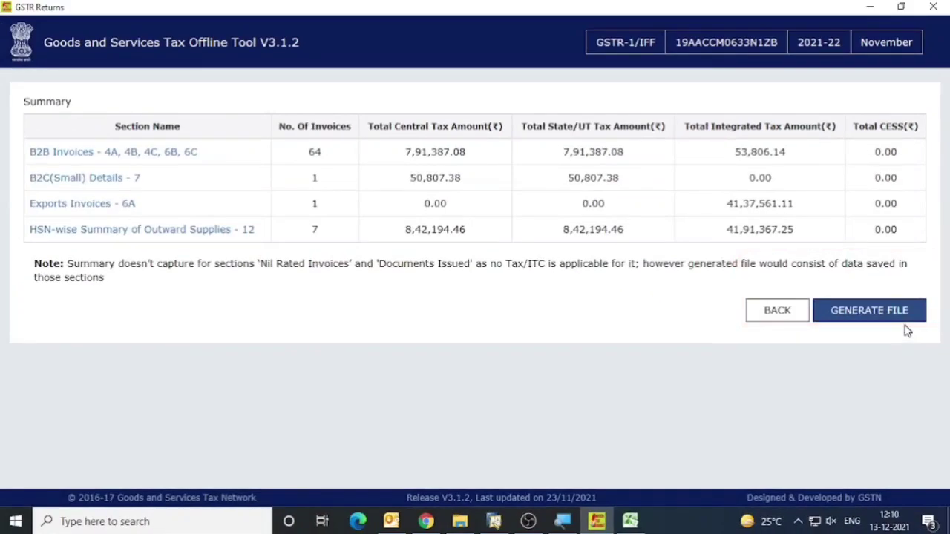
click(883, 311)
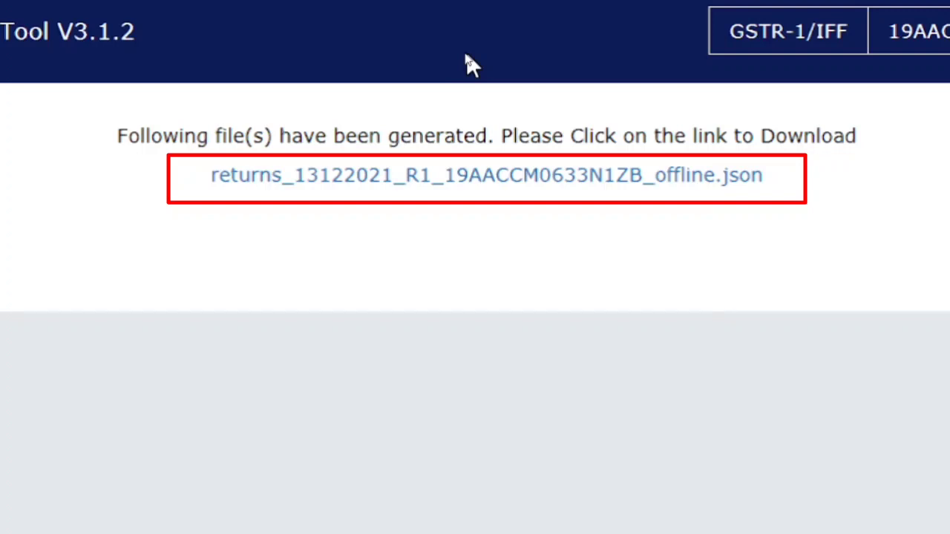
click(509, 178)
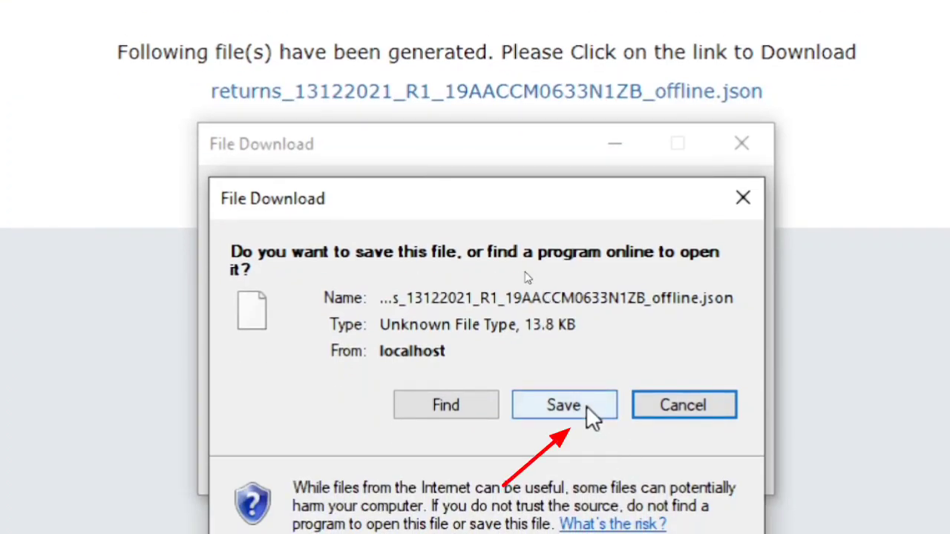
Save the generated JSON file to the Desktop under its suggested name.
click(586, 405)
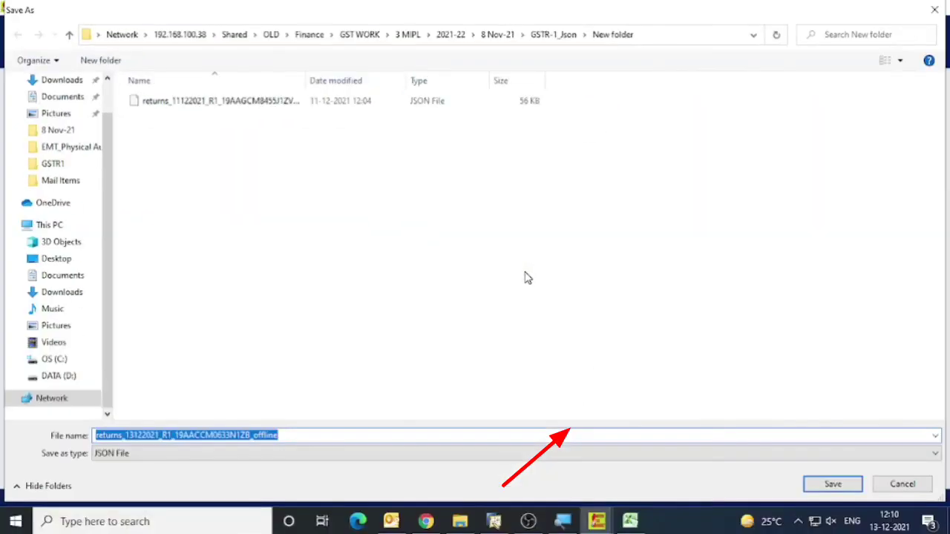
click(364, 35)
double_click(176, 118)
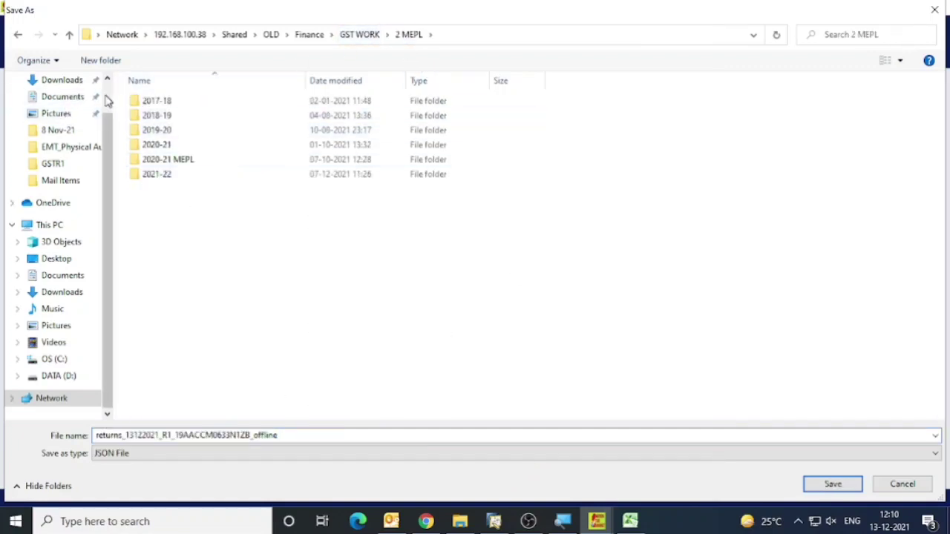
scroll(69, 104, up, 1)
click(66, 108)
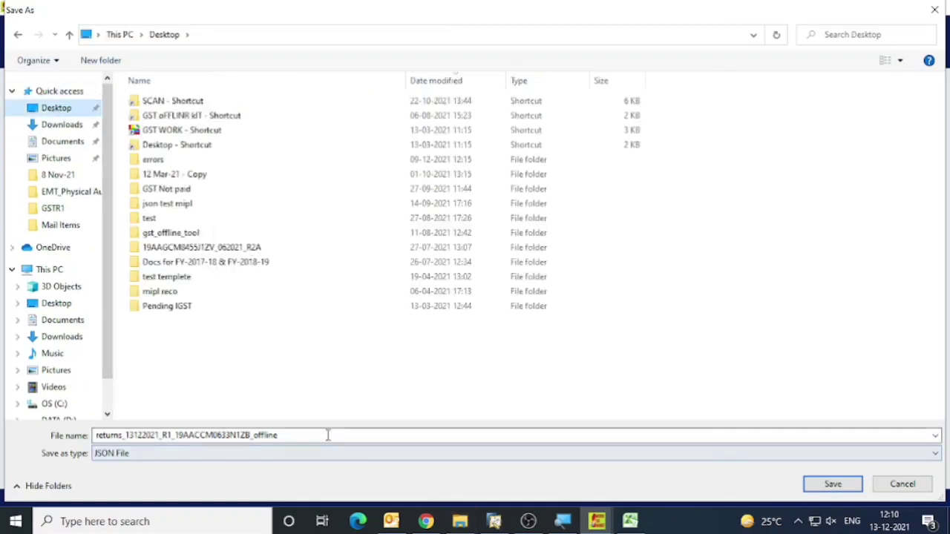
click(834, 484)
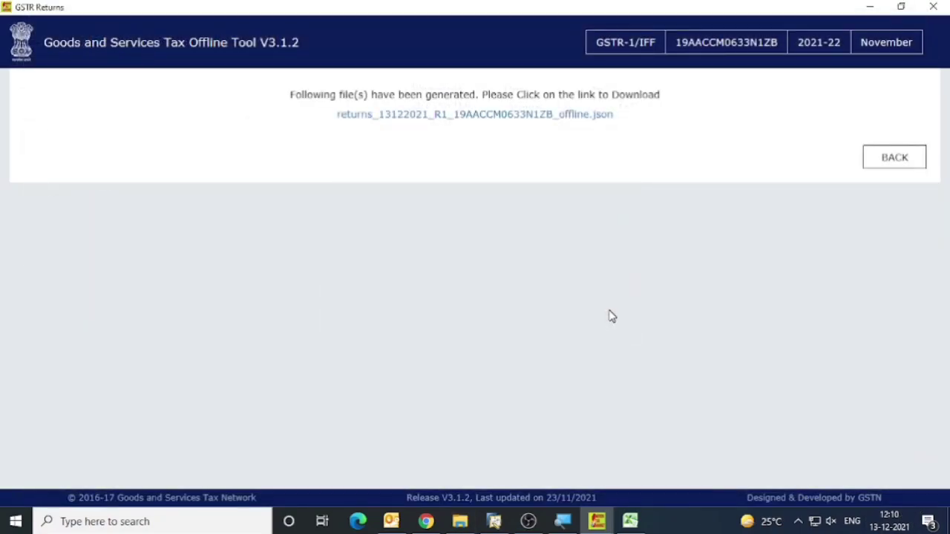
Look in File Explorer at the return file kept in the Json folder of 8 Nov-21, and go back to the parent folder.
click(460, 521)
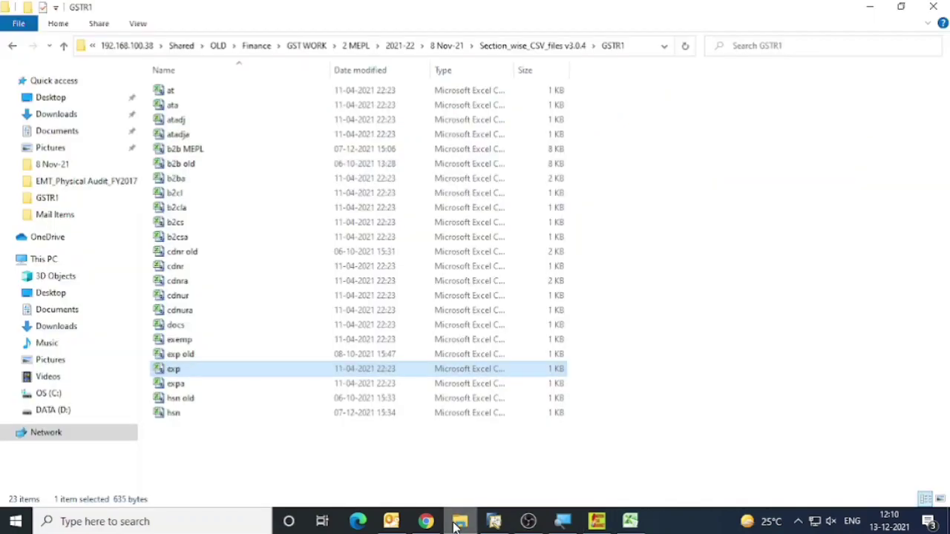
key(alt+Up)
key(alt+Up)
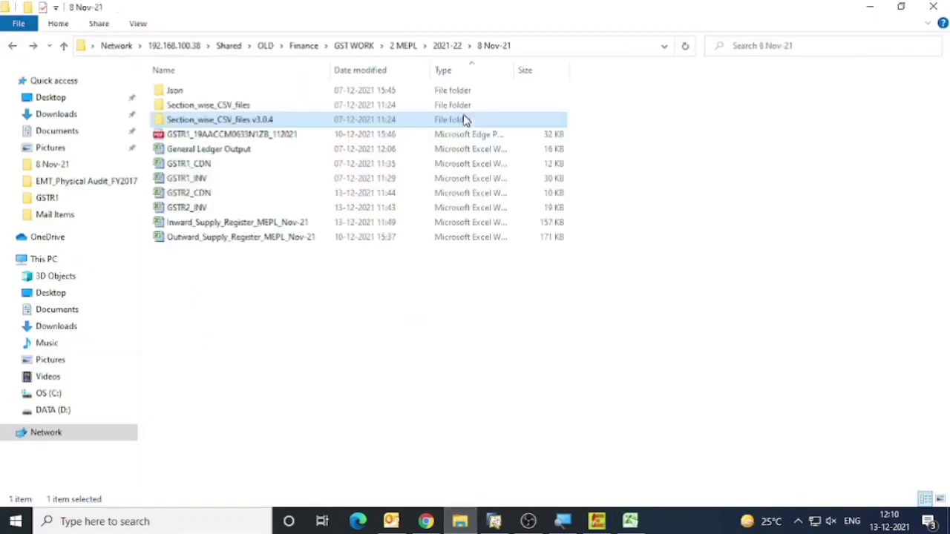
key(Up)
key(Up)
key(Return)
key(Down)
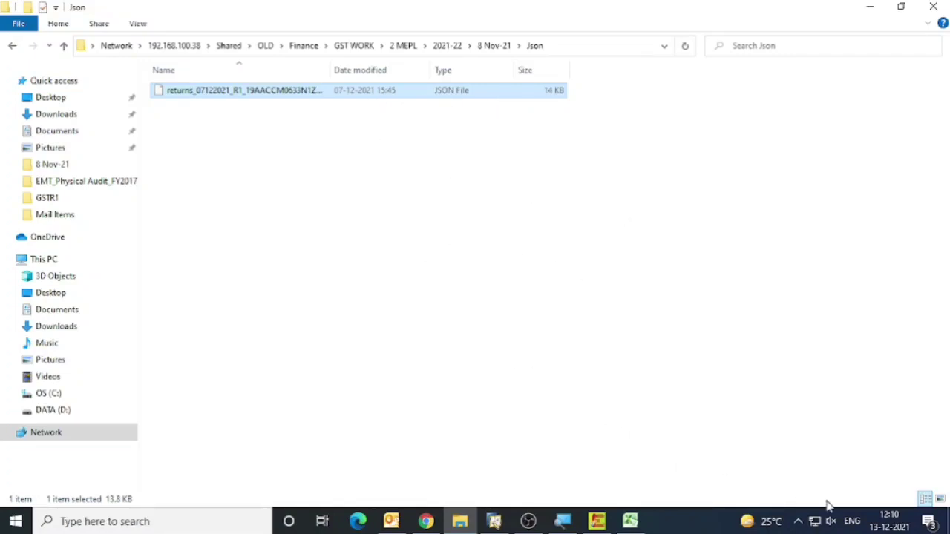
click(18, 47)
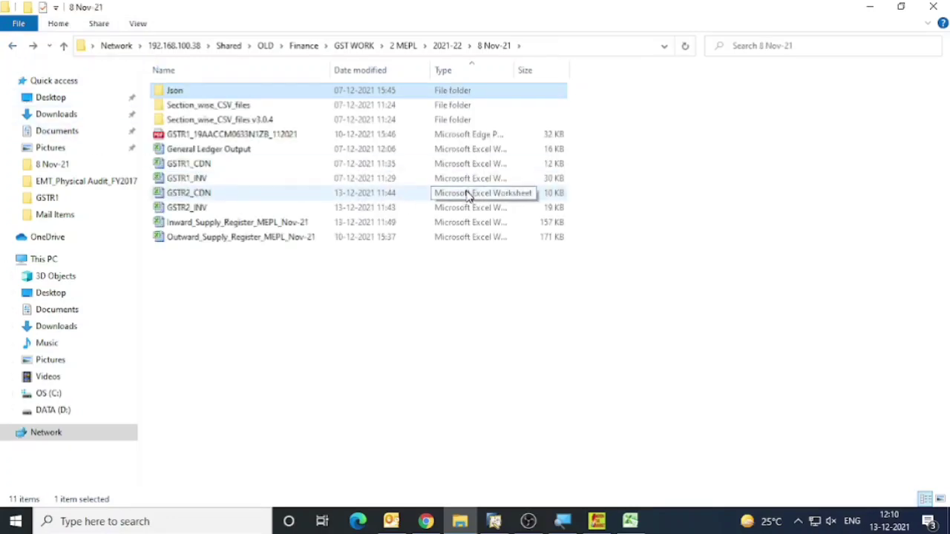
Switch to the GST portal in Chrome and log in with the company's saved username and password, entering the captcha characters.
click(425, 521)
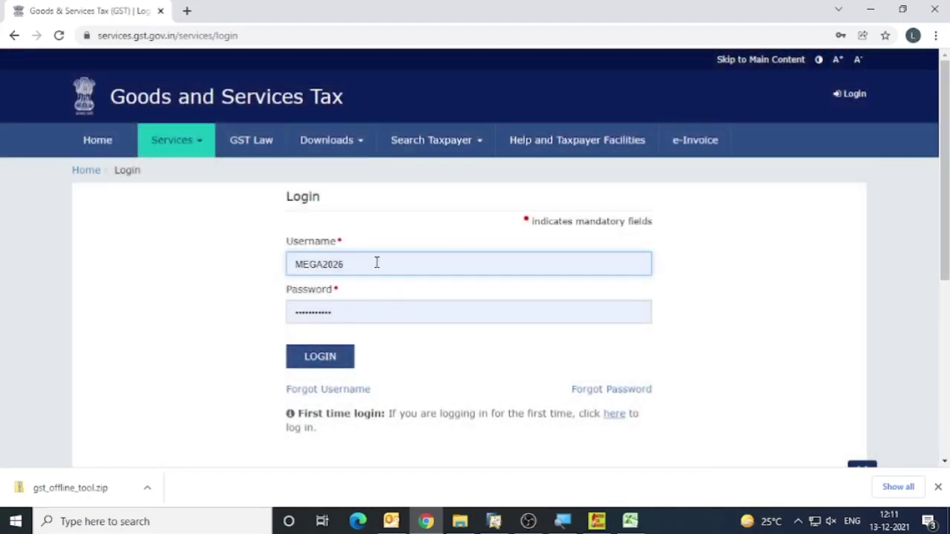
click(376, 262)
click(407, 163)
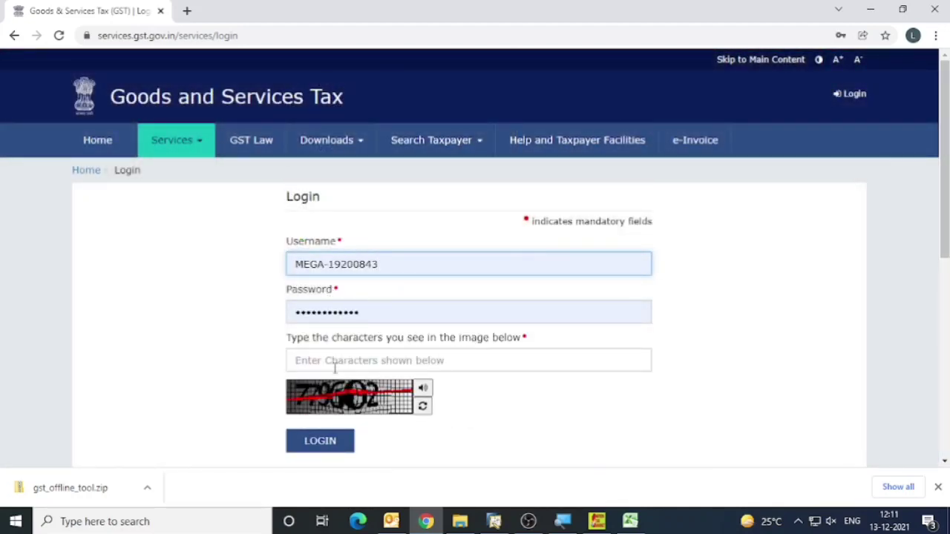
click(335, 365)
text(779602)
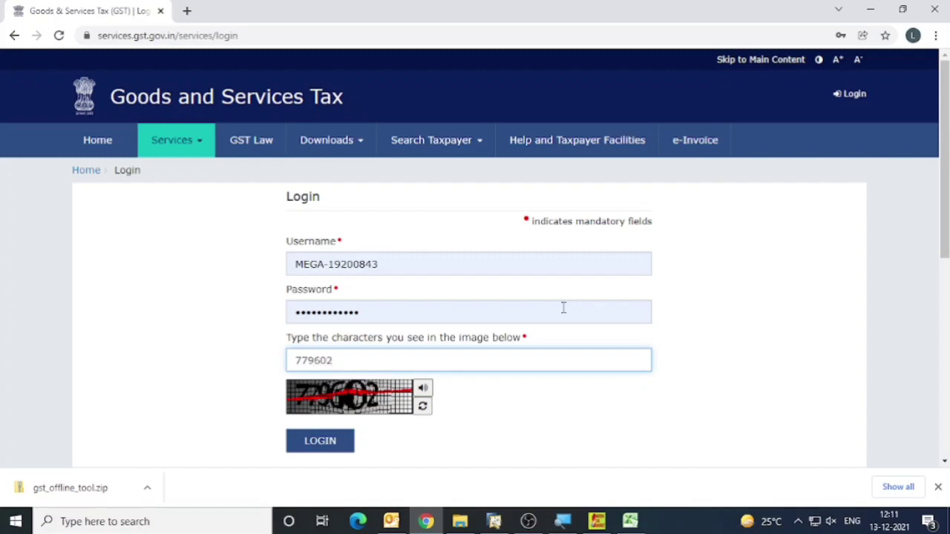
key(Return)
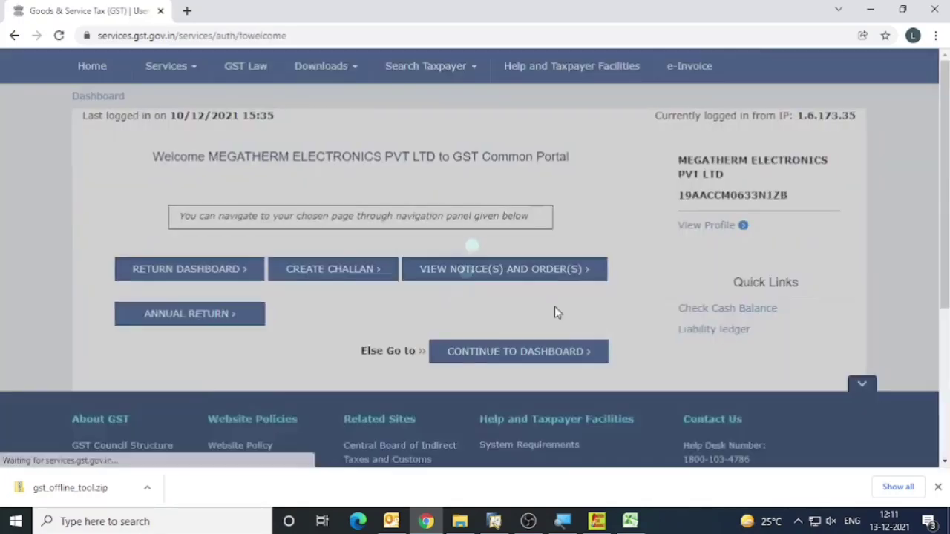
Open the return dashboard and search for the November returns of financial year 2021-22, Quarter 3 (Oct - Dec).
scroll(244, 292, down, 3)
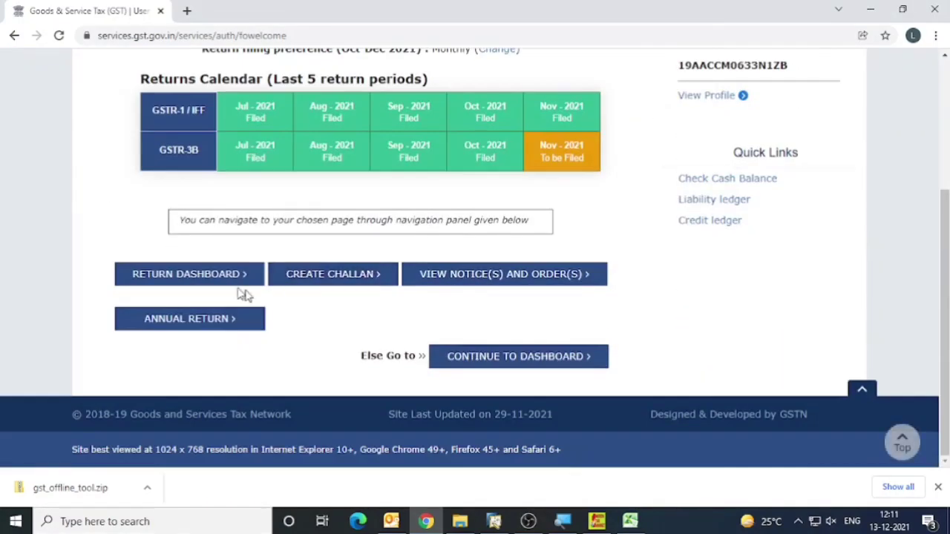
click(161, 282)
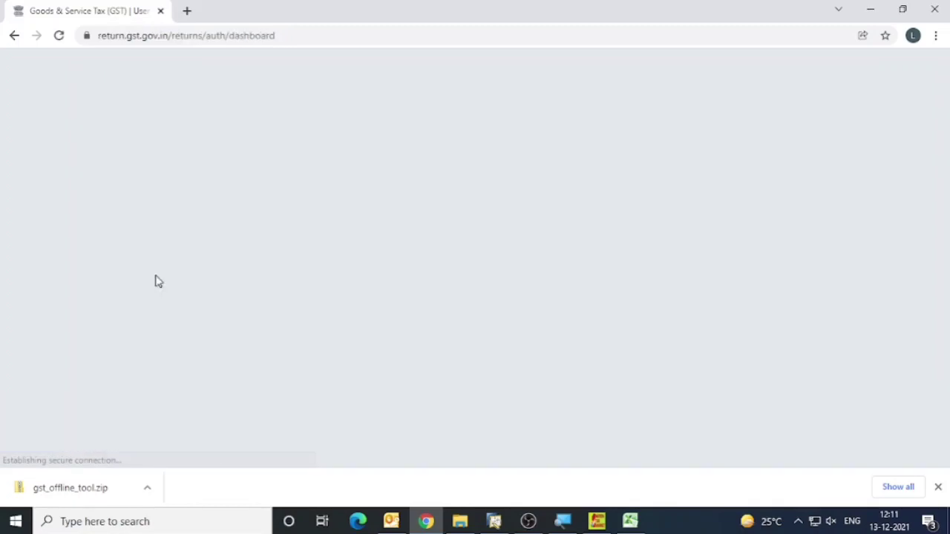
scroll(157, 280, down, 2)
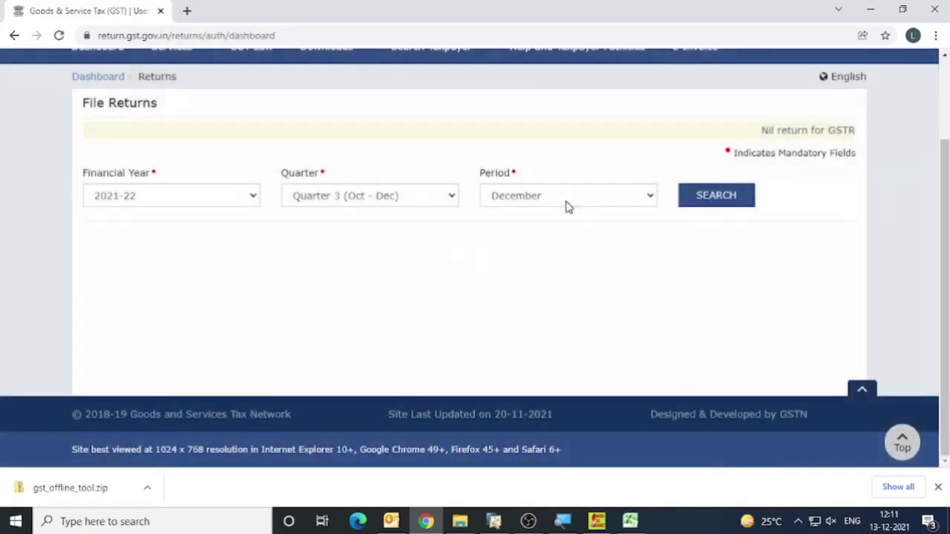
click(565, 201)
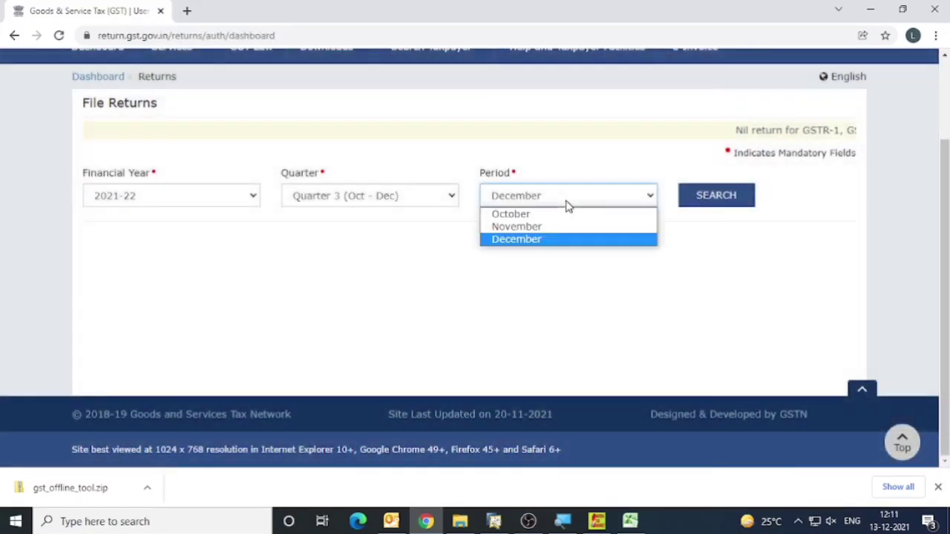
click(521, 225)
click(731, 197)
View the filed November GSTR-1 and go back to the returns page.
scroll(468, 235, down, 3)
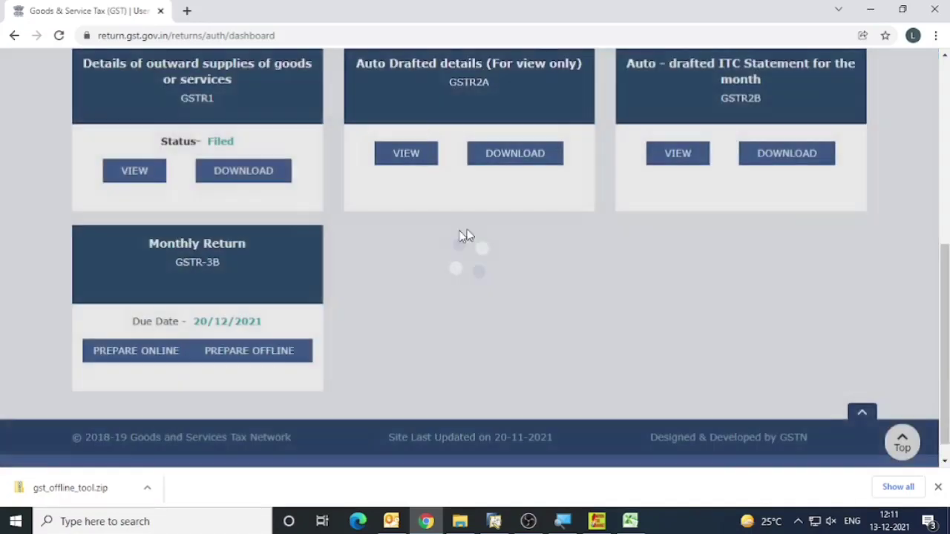
scroll(324, 208, down, 1)
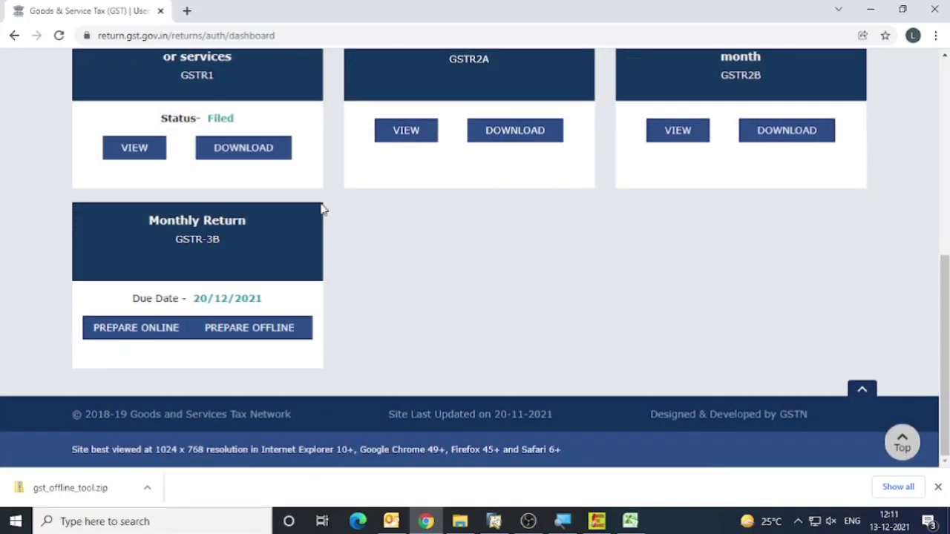
click(133, 156)
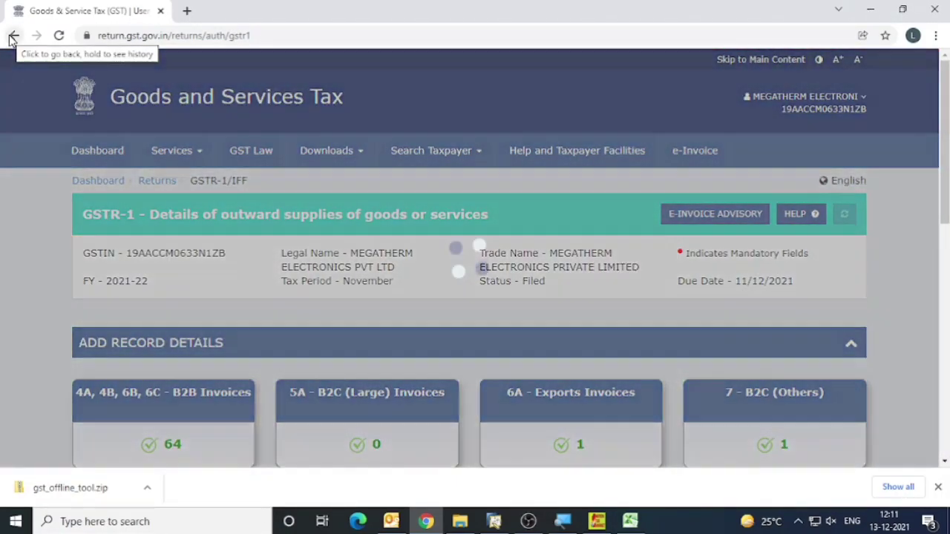
click(13, 35)
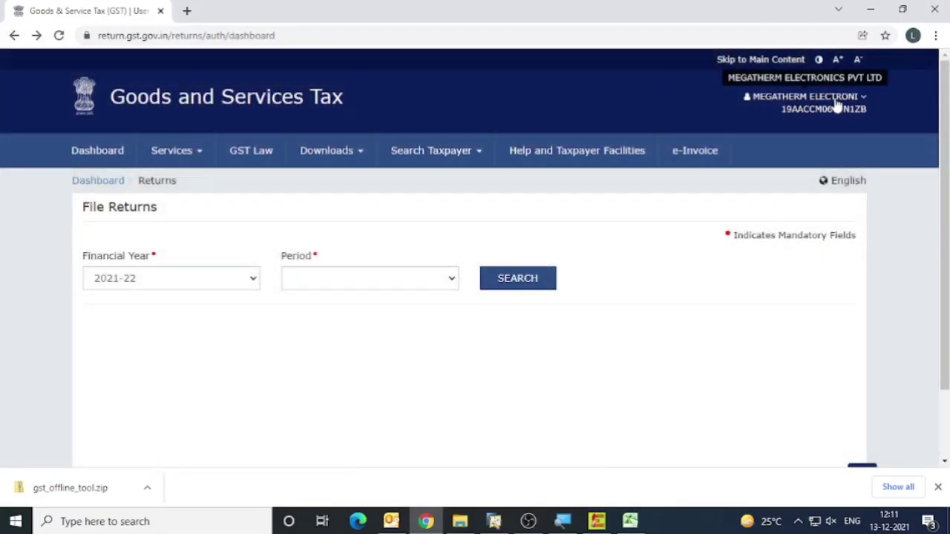
Log out and log in to the Megatherm Induction account with its saved username and password, entering the captcha characters.
click(837, 105)
click(761, 239)
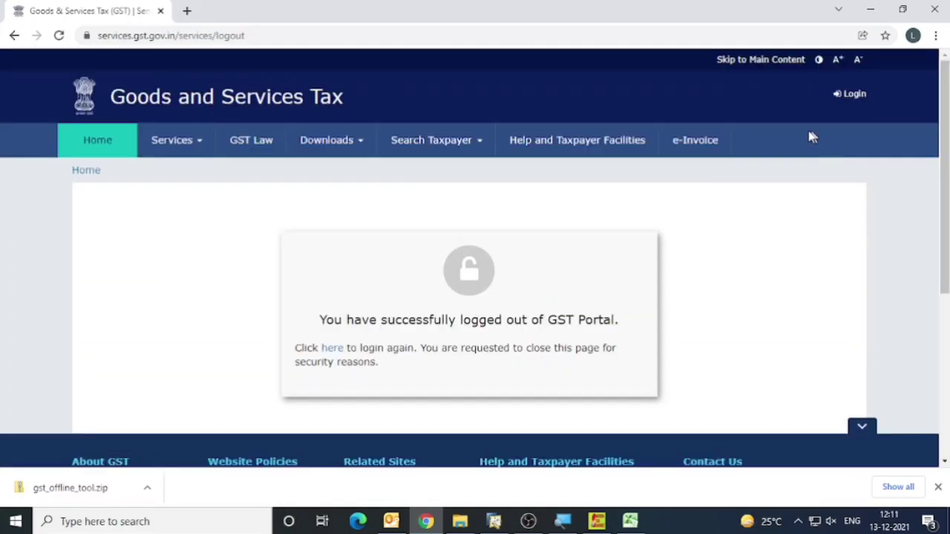
click(856, 98)
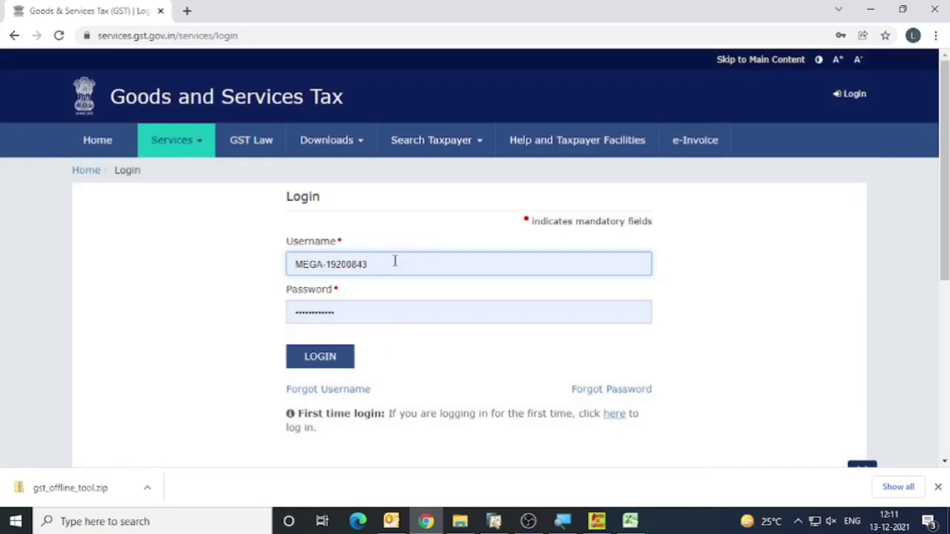
click(393, 266)
click(353, 159)
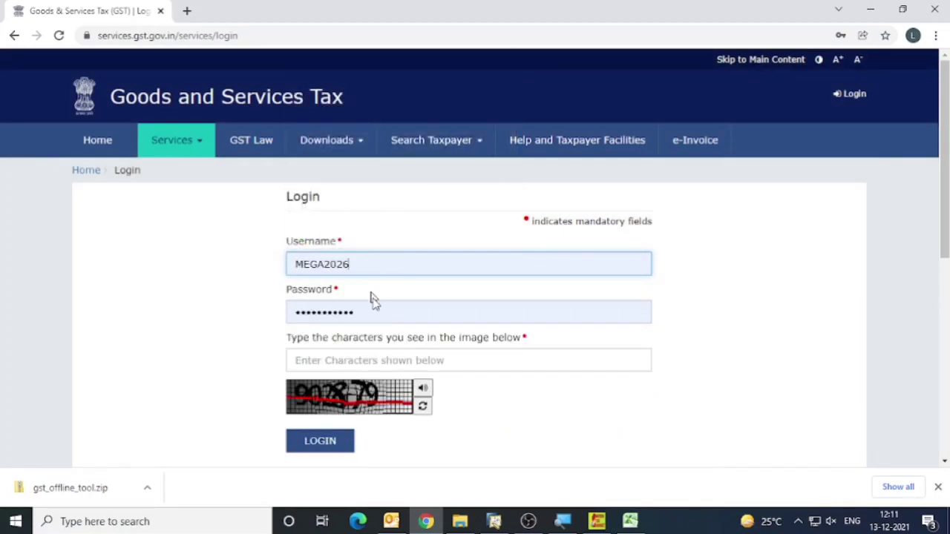
click(345, 361)
text(90)
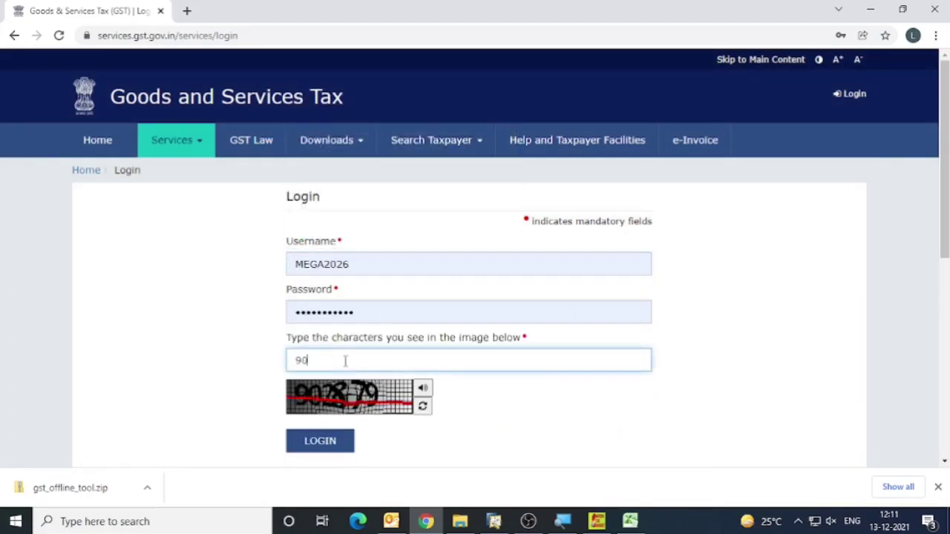
text(2879)
key(Return)
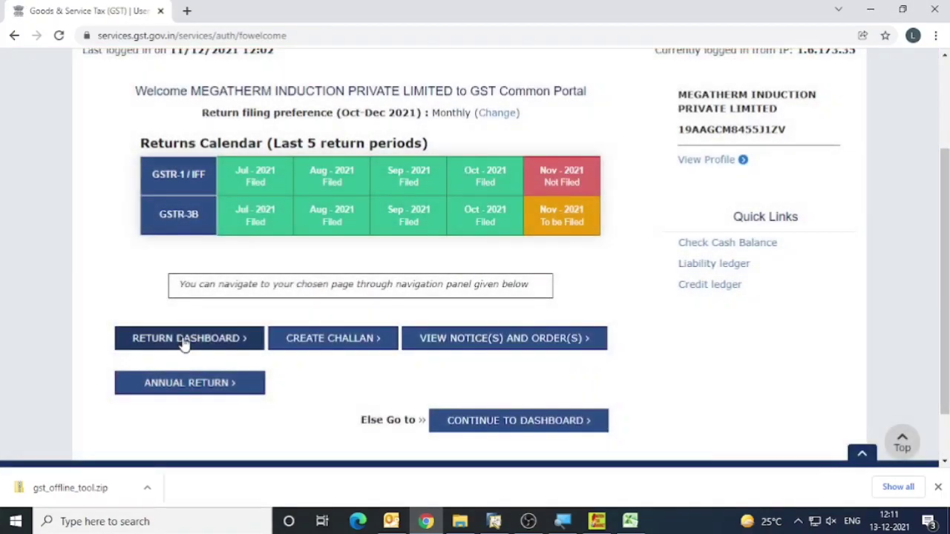
Open this company's return dashboard and search for the November 2021-22 returns.
click(184, 339)
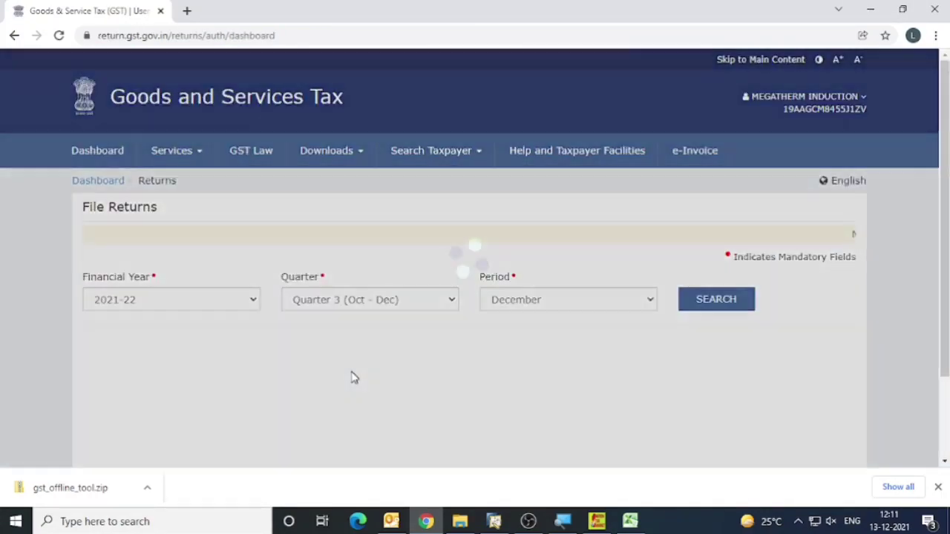
scroll(465, 252, down, 2)
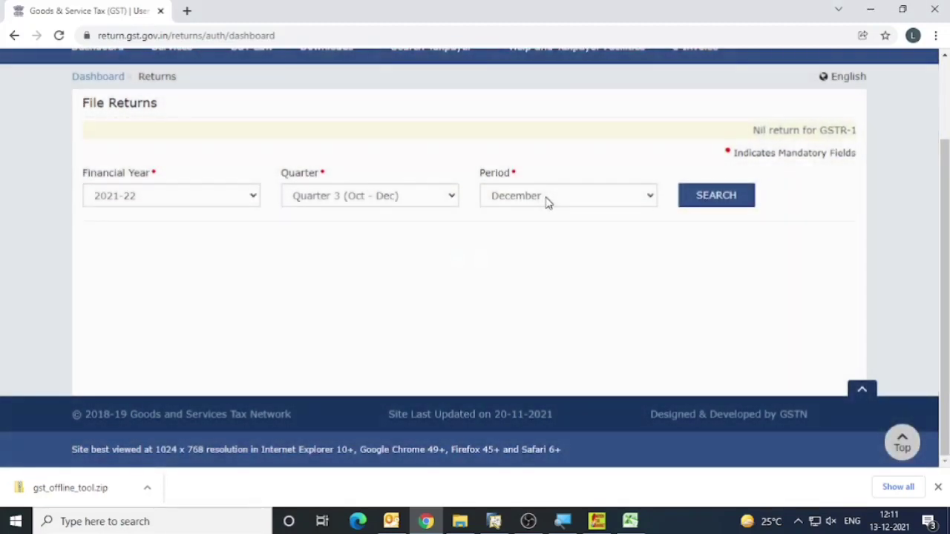
click(546, 198)
click(526, 227)
click(741, 201)
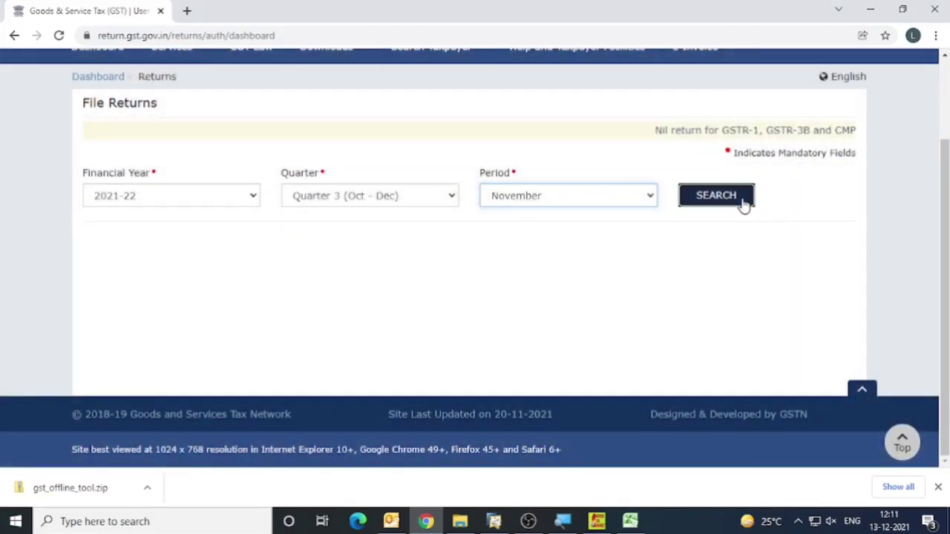
Open the offline upload page for GSTR-1, select the return's JSON file for the invoice upload, and cancel the file selection.
scroll(338, 279, down, 4)
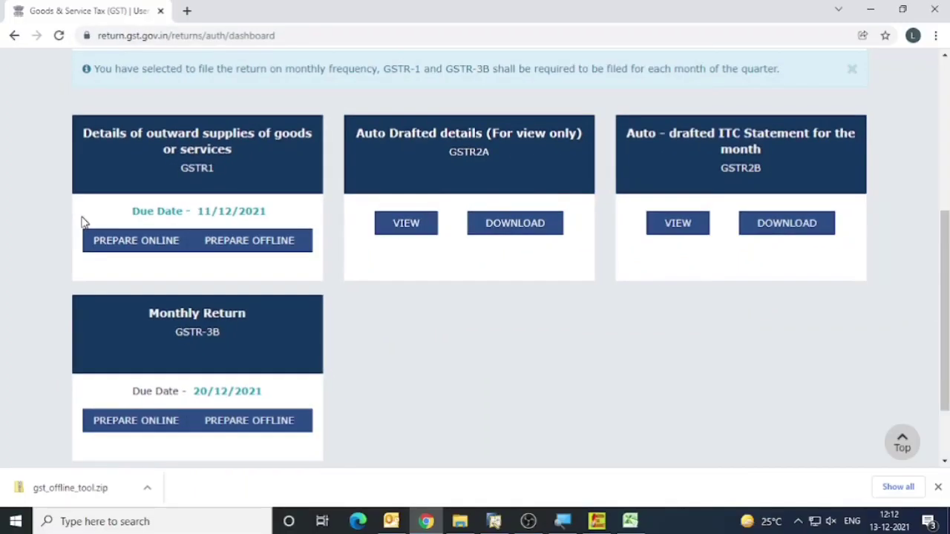
click(250, 244)
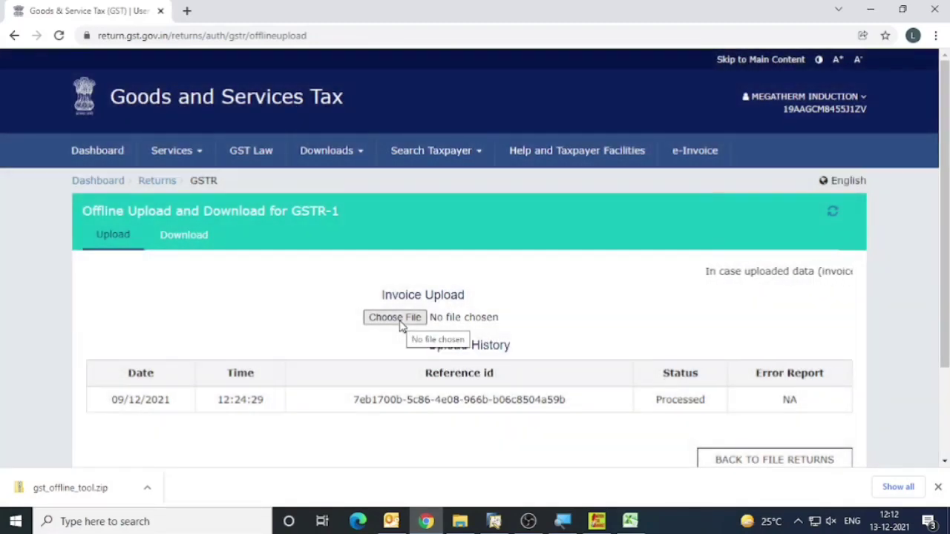
click(397, 318)
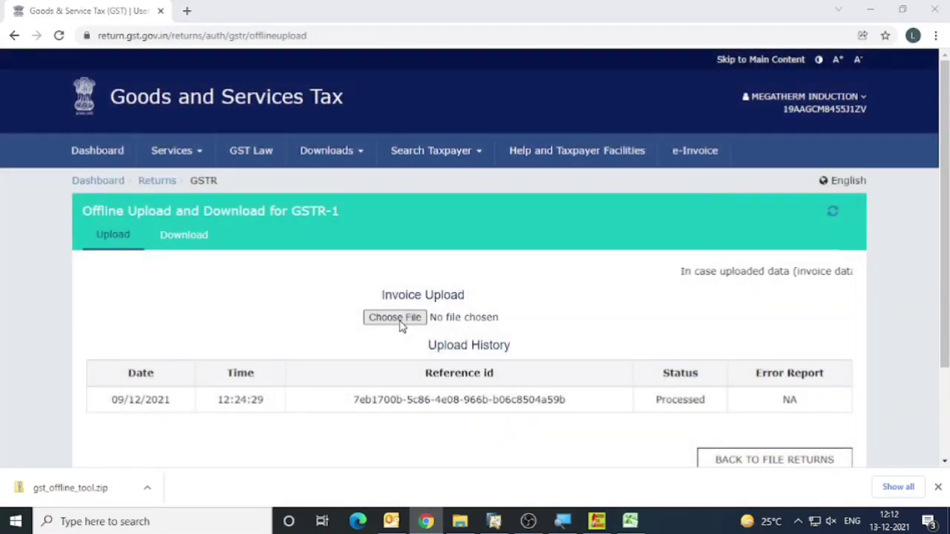
click(189, 104)
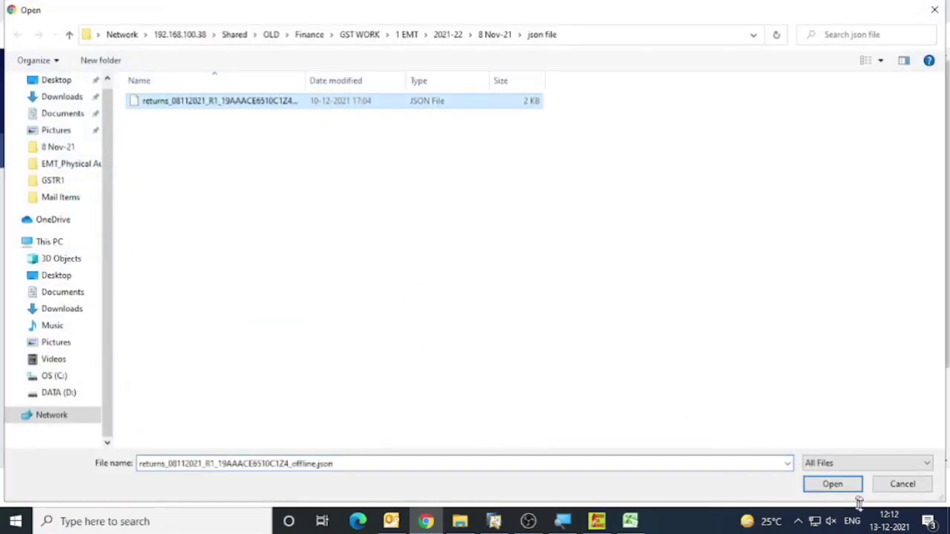
click(902, 484)
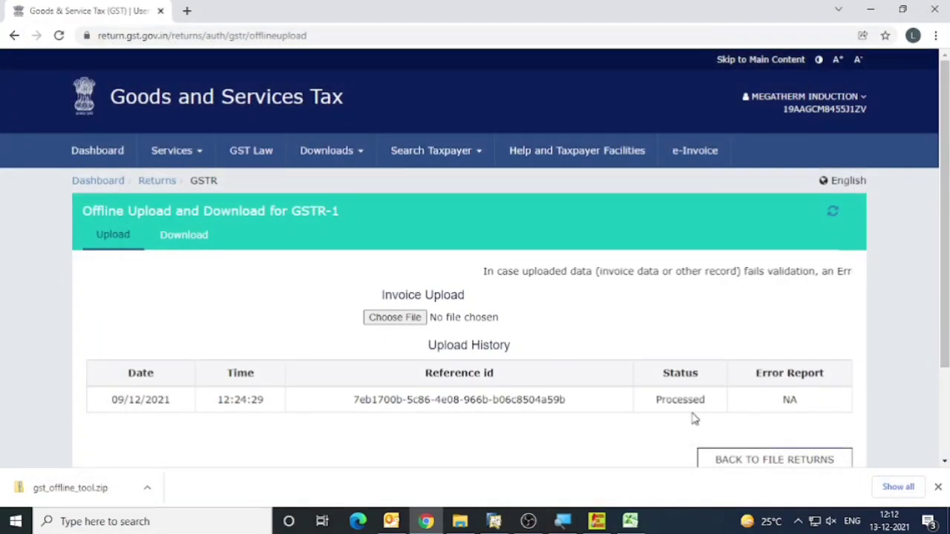
Check the processing status of the earlier upload in the upload history.
double_click(693, 399)
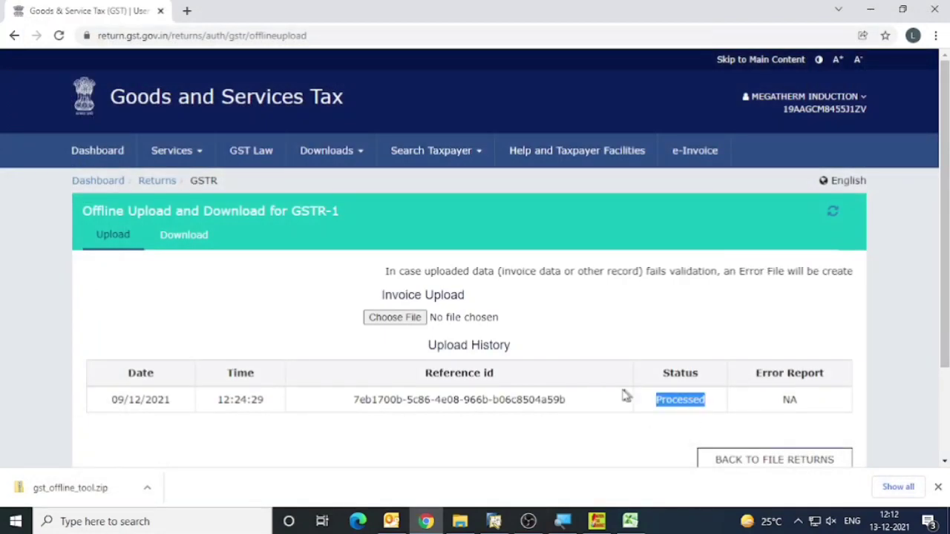
scroll(619, 394, down, 2)
scroll(618, 392, up, 2)
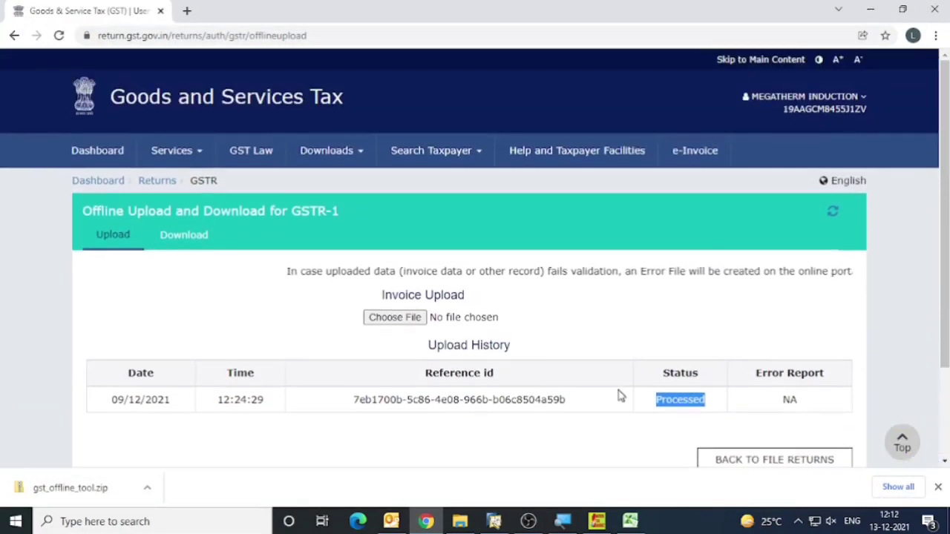
Return to the returns page, search for the November period again and open GSTR-1 for online preparation.
click(157, 182)
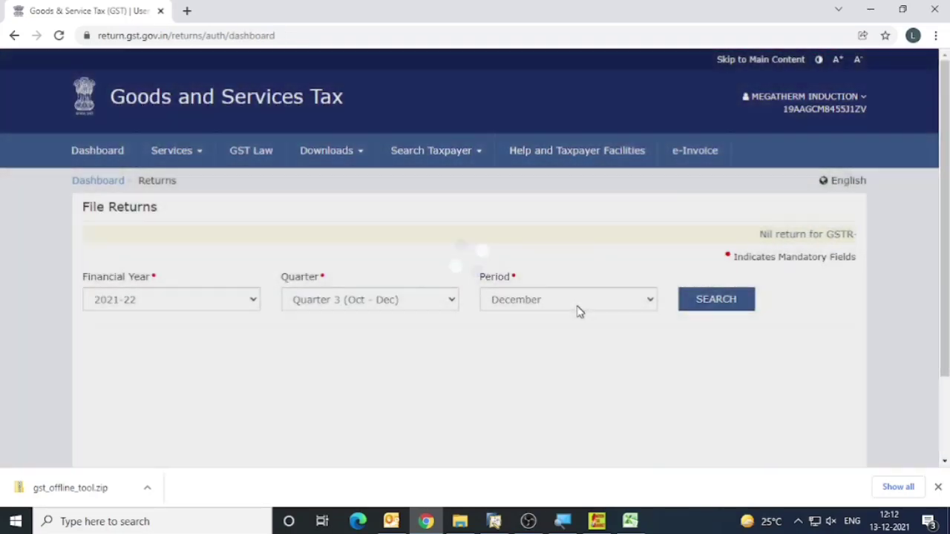
click(580, 299)
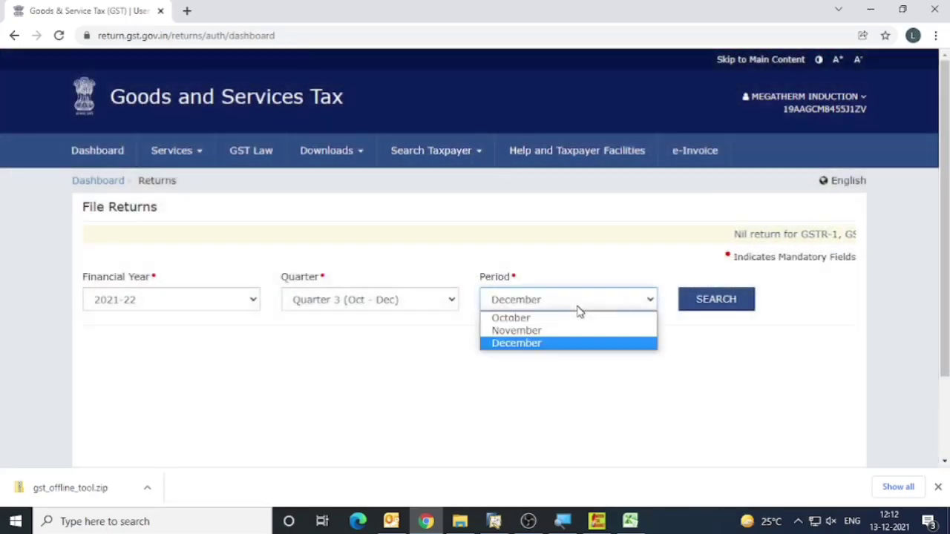
click(545, 331)
click(742, 301)
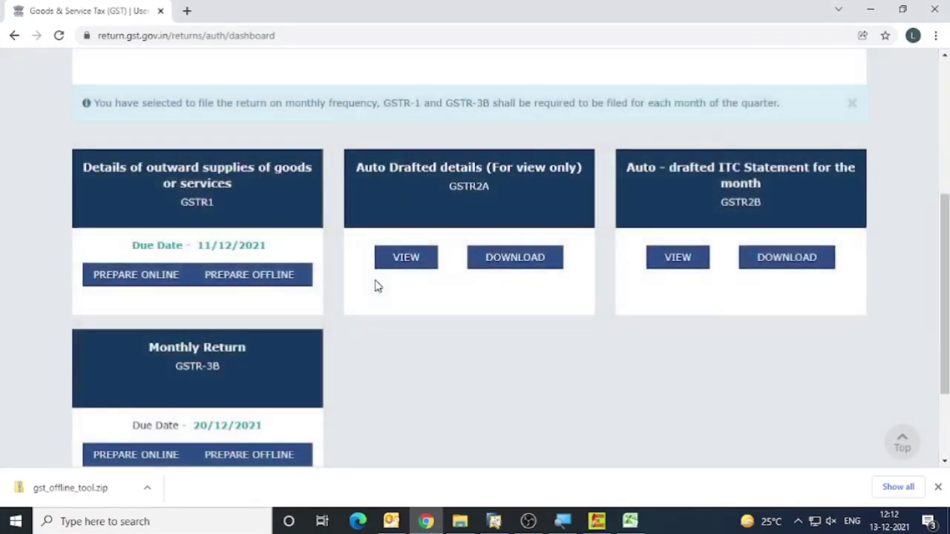
click(129, 278)
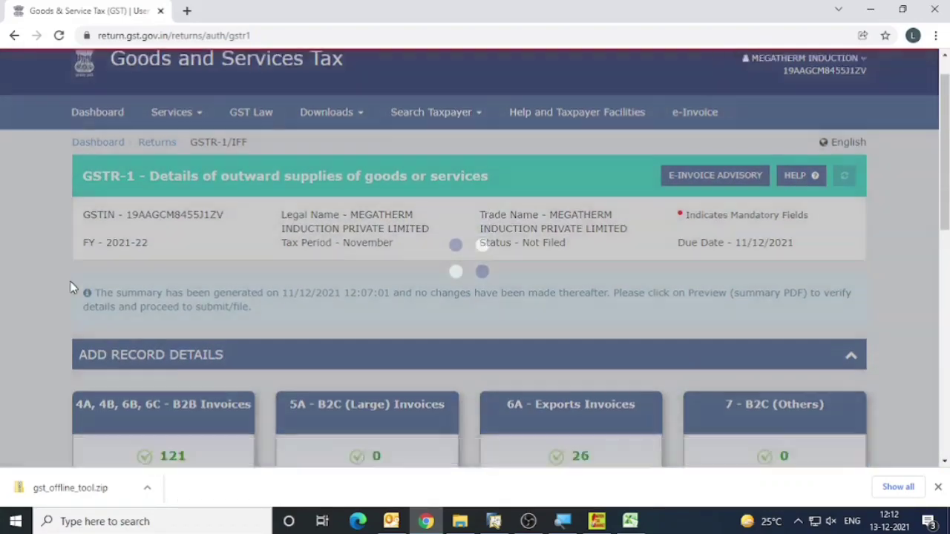
Review the record counts of the GSTR-1 sections and the summary and filing options below them.
scroll(73, 288, down, 3)
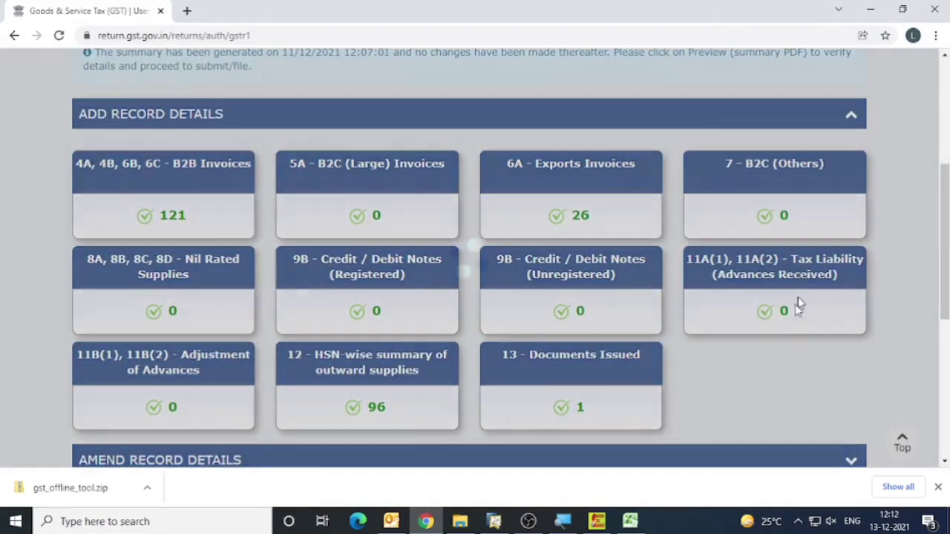
scroll(104, 214, down, 3)
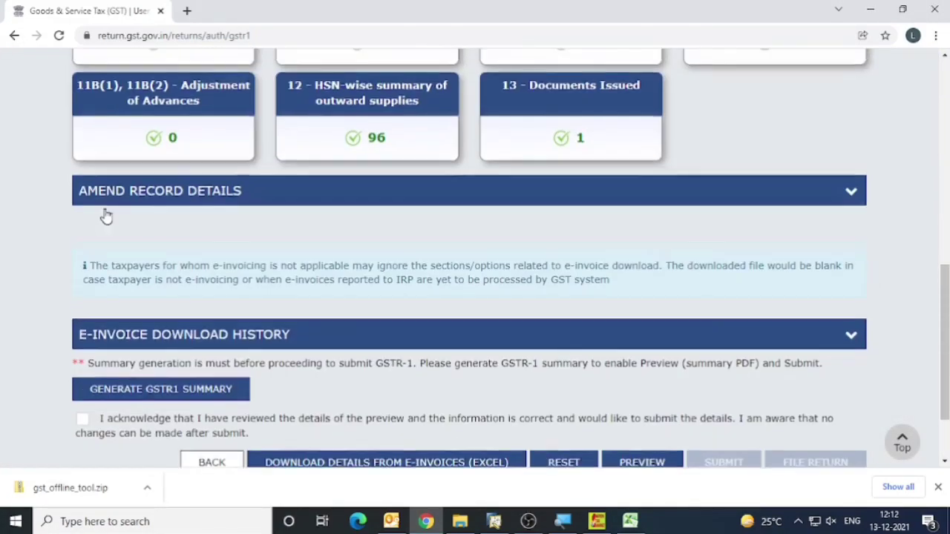
scroll(106, 215, up, 6)
scroll(105, 209, down, 2)
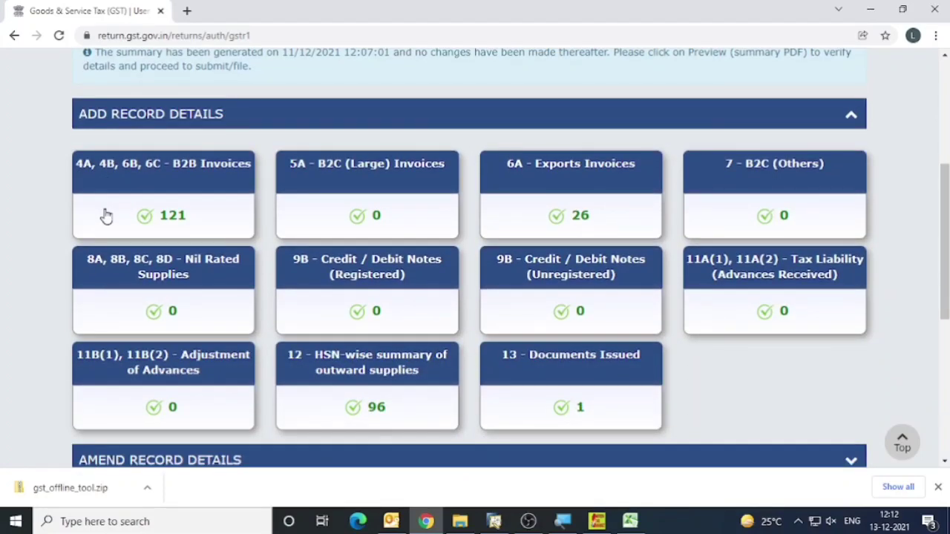
Generate the GSTR-1 preview and save its PDF to the Desktop under the suggested name.
scroll(106, 215, down, 5)
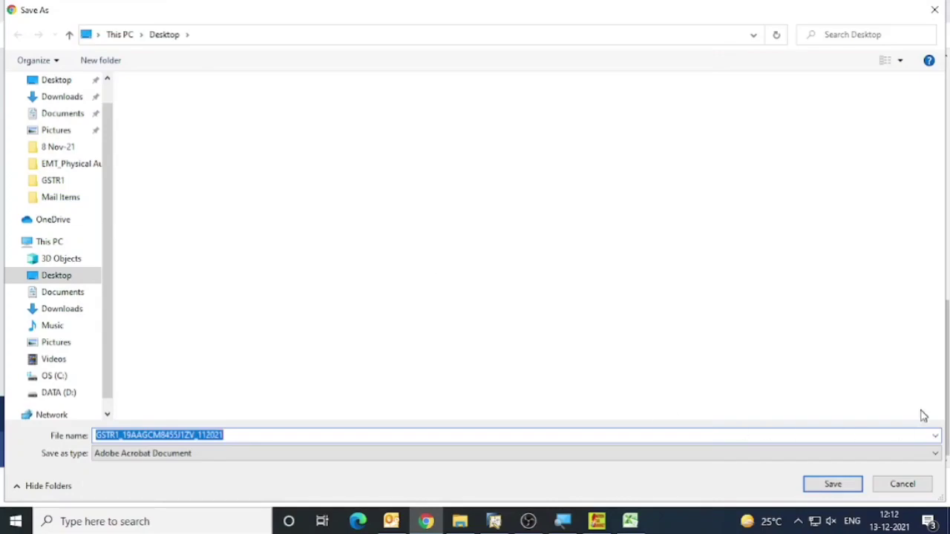
click(902, 484)
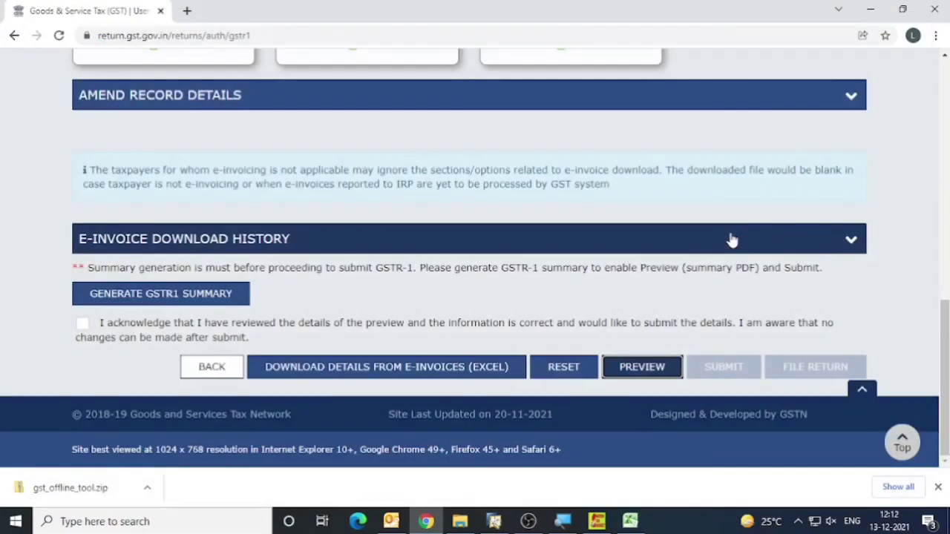
click(634, 373)
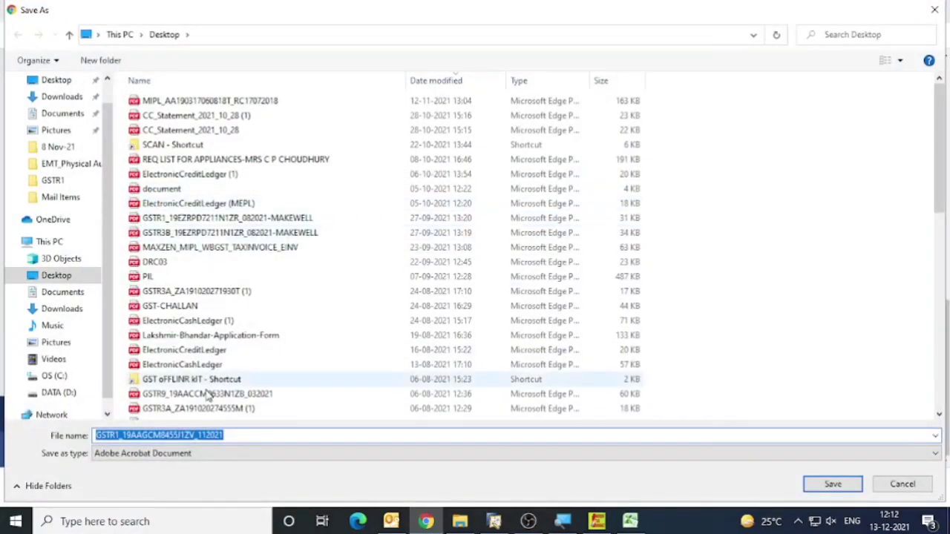
click(832, 484)
Open the saved GSTR-1 preview PDF and examine the invoice and tax totals of its sections.
click(65, 489)
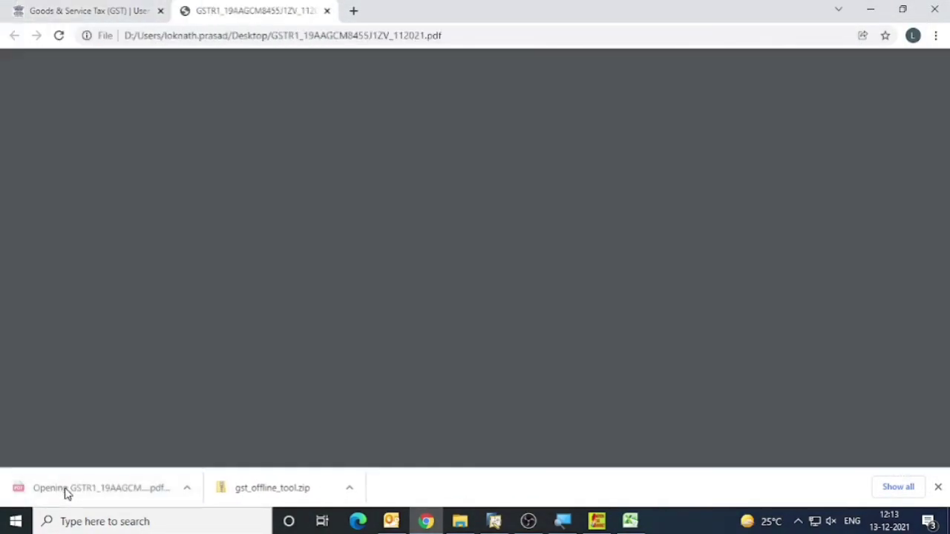
scroll(512, 286, down, 3)
scroll(512, 285, down, 3)
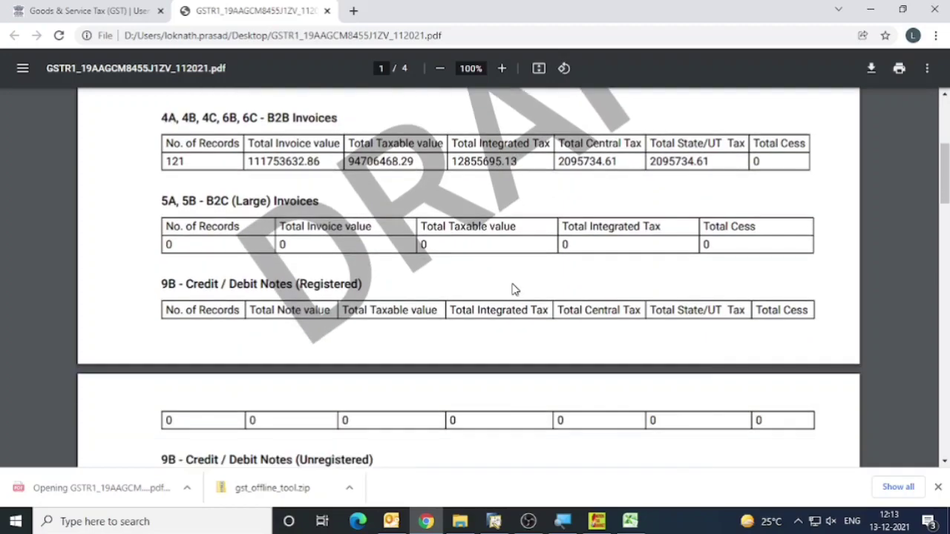
Look through the remaining sections of the preview PDF and accept the acknowledgement of reviewed details on the portal's GSTR-1 page.
scroll(514, 289, down, 4)
scroll(514, 289, down, 15)
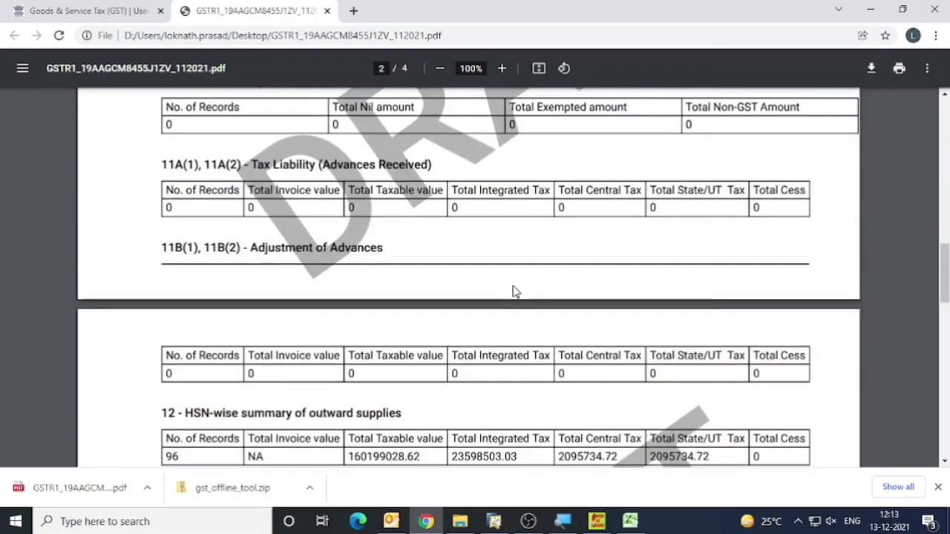
click(460, 521)
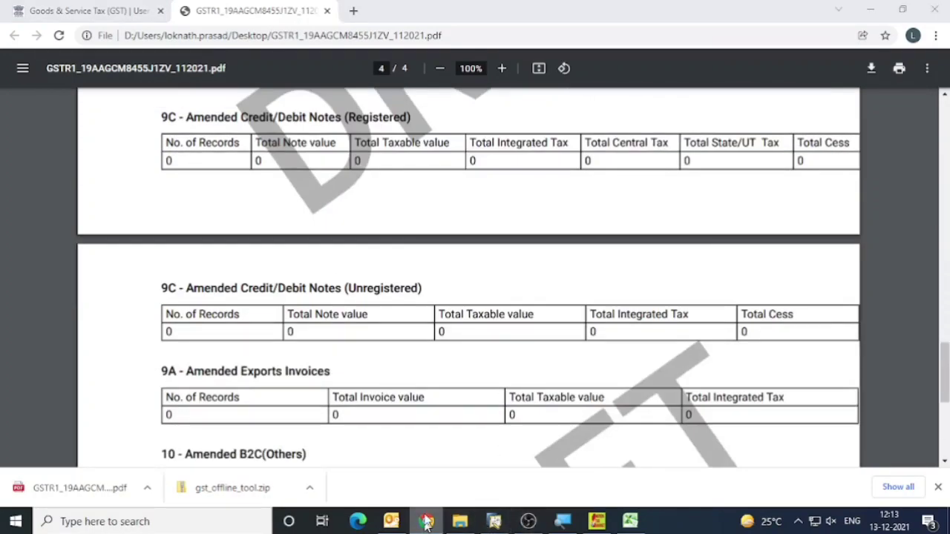
click(426, 522)
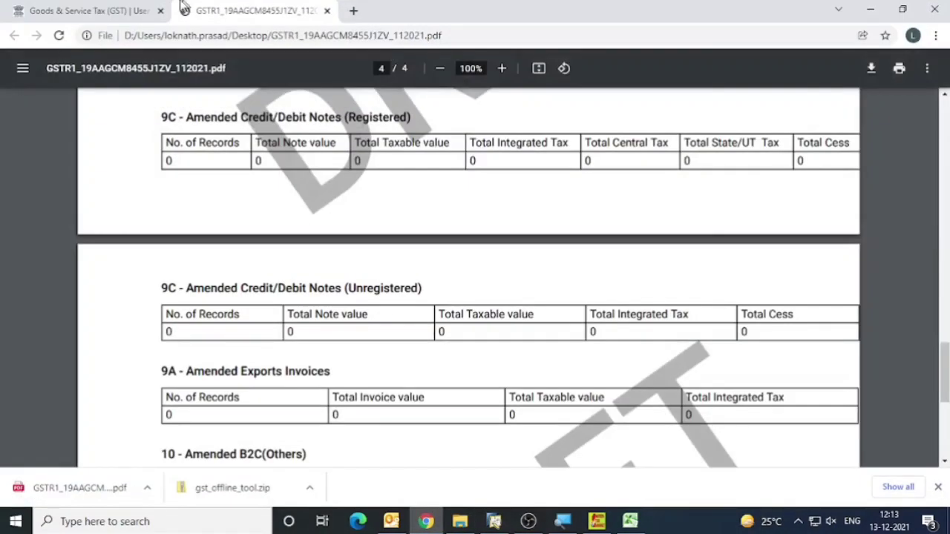
click(100, 10)
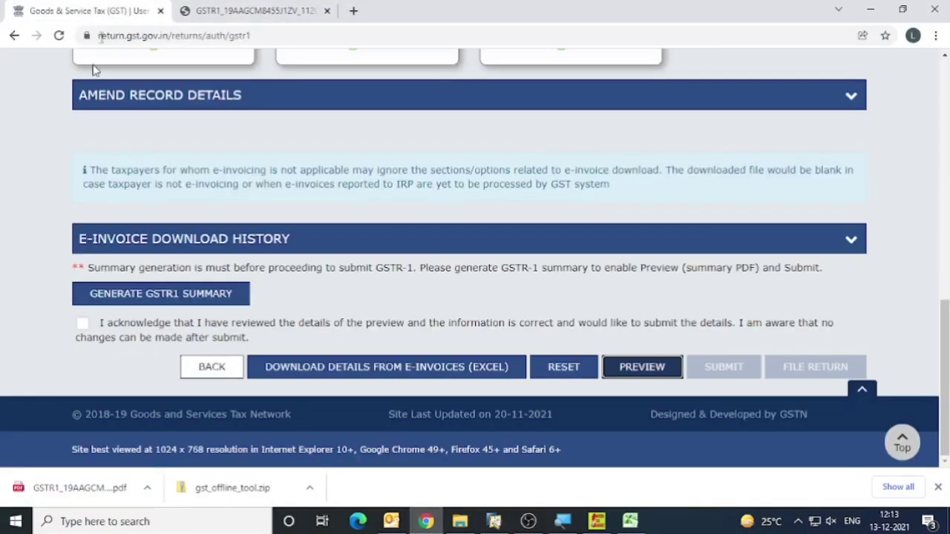
click(81, 324)
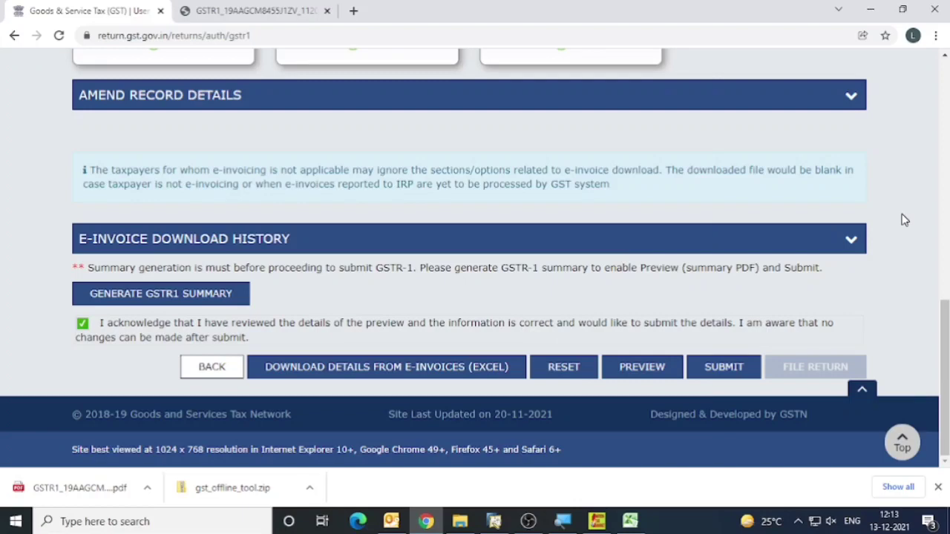
scroll(900, 220, up, 1)
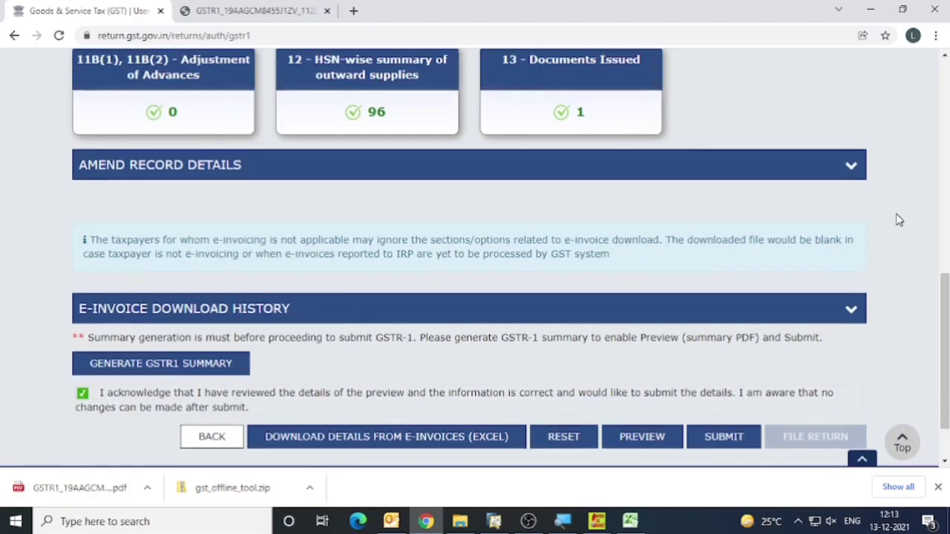